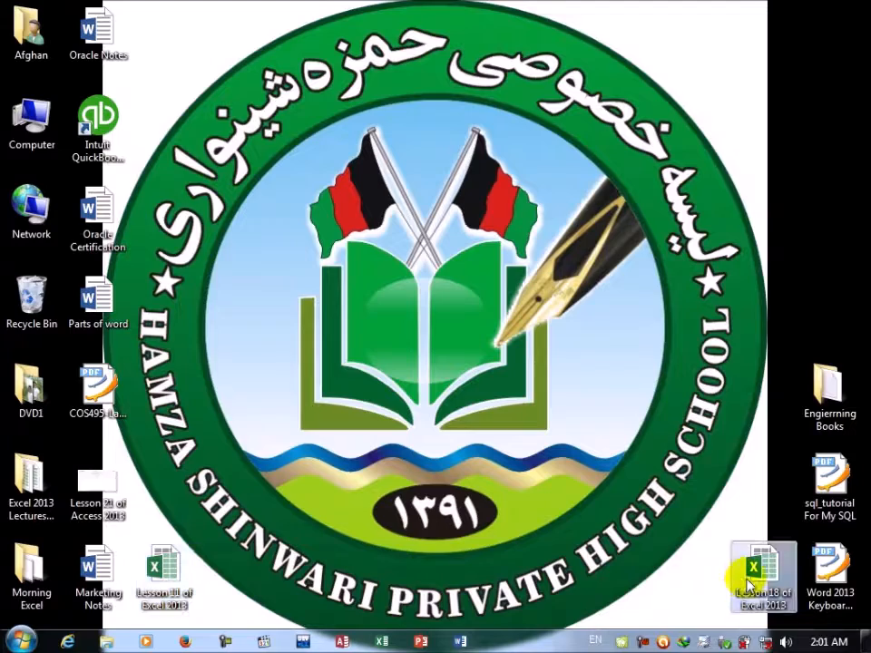
Step: Open the workbook Lesson 18 of Excel 2013 and view its lesson, Home Tab and Cells Group headings
{"action": "double_click", "coordinate": [746, 584]}
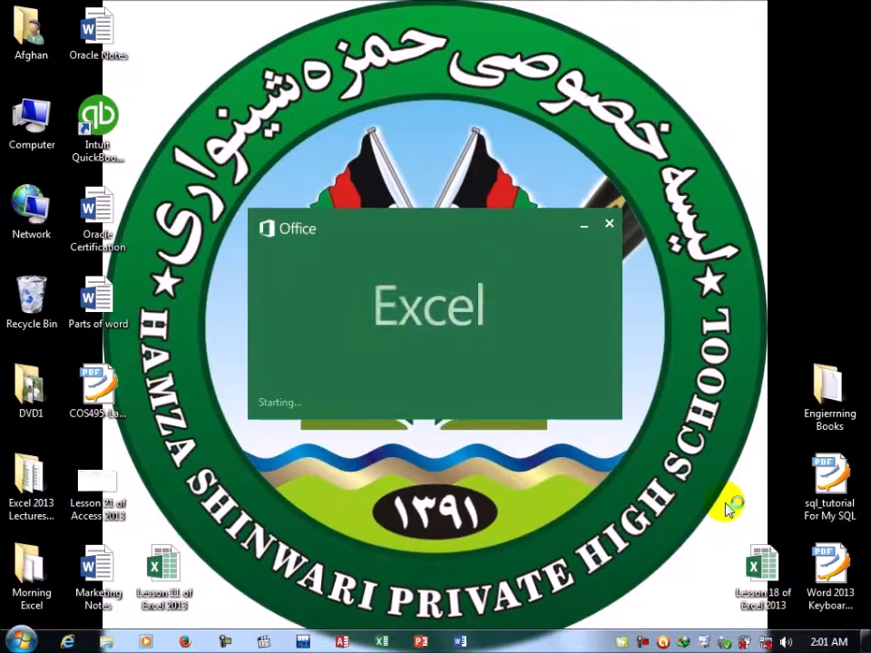
{"action": "left_click", "coordinate": [381, 640]}
{"action": "left_click", "coordinate": [425, 237]}
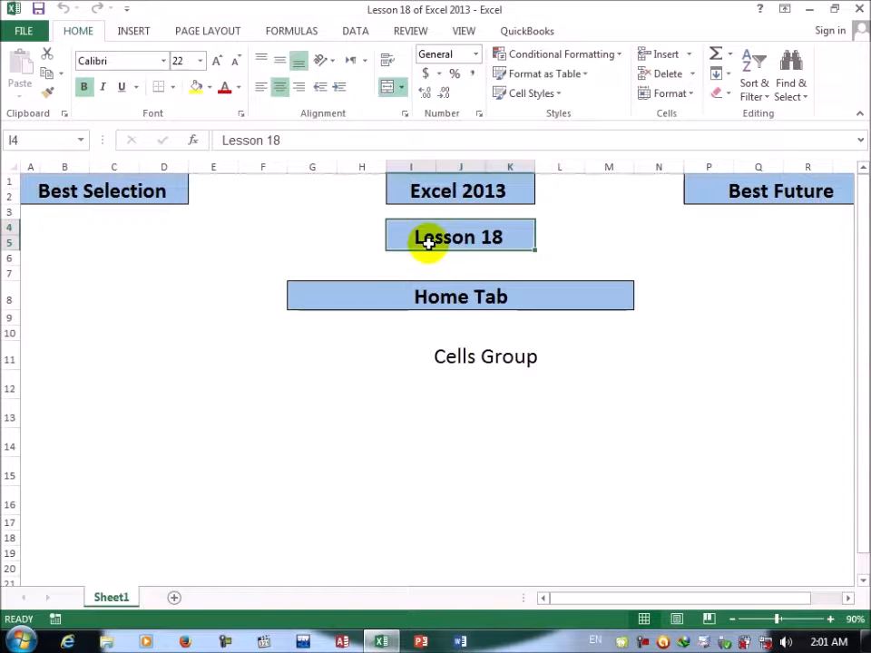
{"action": "left_click", "coordinate": [406, 295]}
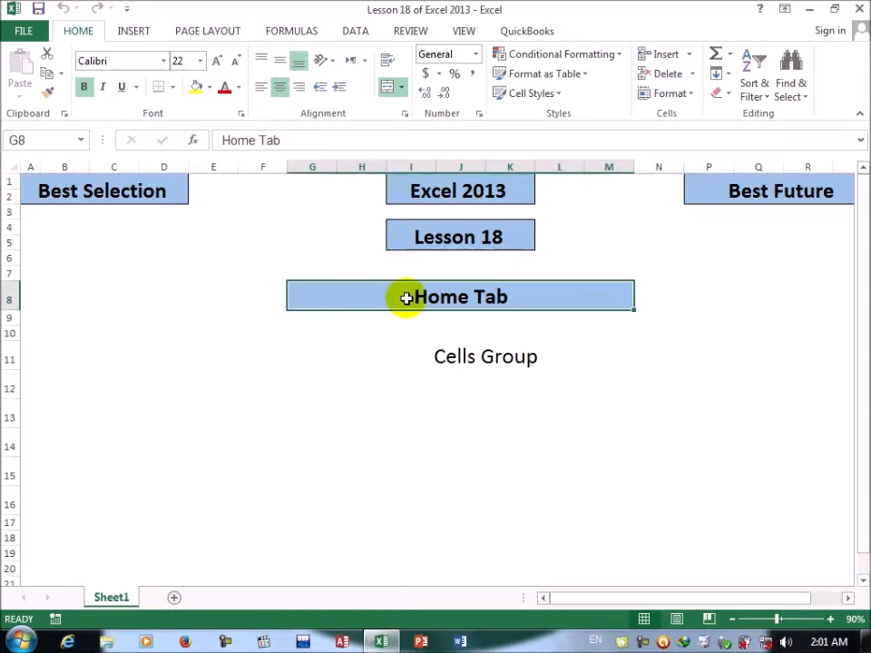
{"action": "left_click", "coordinate": [465, 357]}
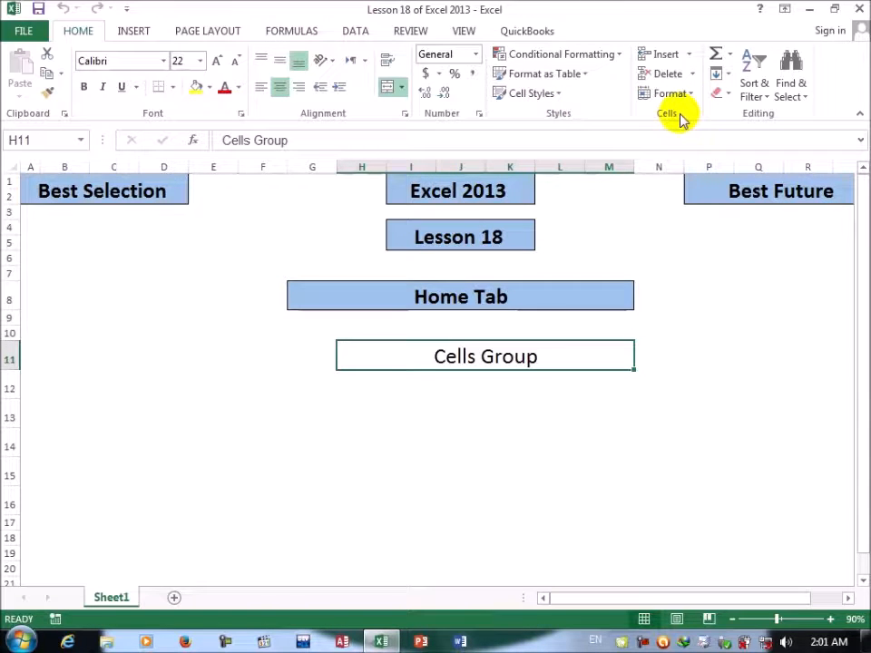
Step: Close the lesson workbook and create a new blank workbook
{"action": "left_click", "coordinate": [459, 412]}
{"action": "key", "text": "ctrl+w"}
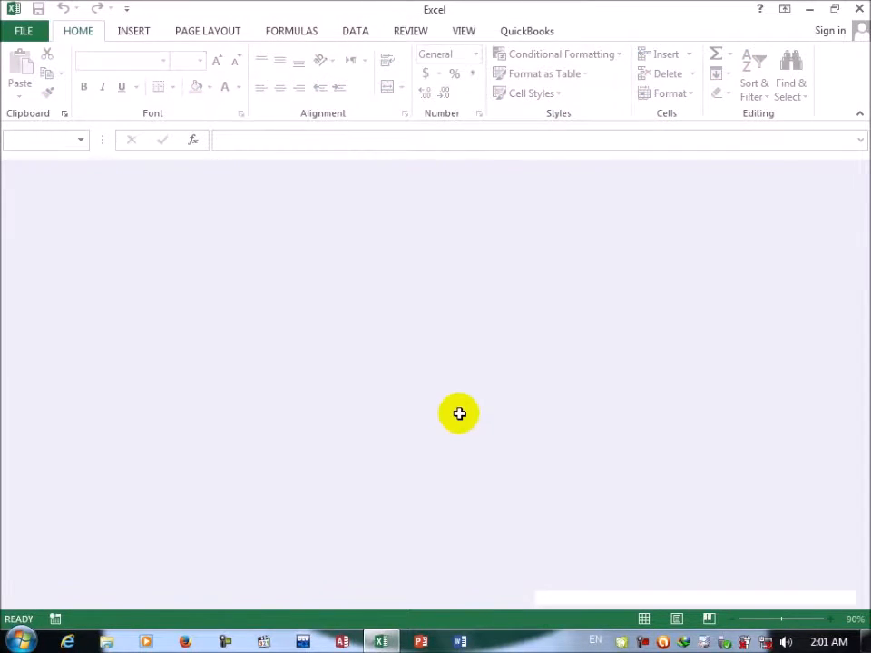
{"action": "key", "text": "ctrl+n"}
Step: Fill cells D6:D18 with standard red and apply All Borders to them
{"action": "left_click_drag", "start_coordinate": [218, 269], "coordinate": [238, 462]}
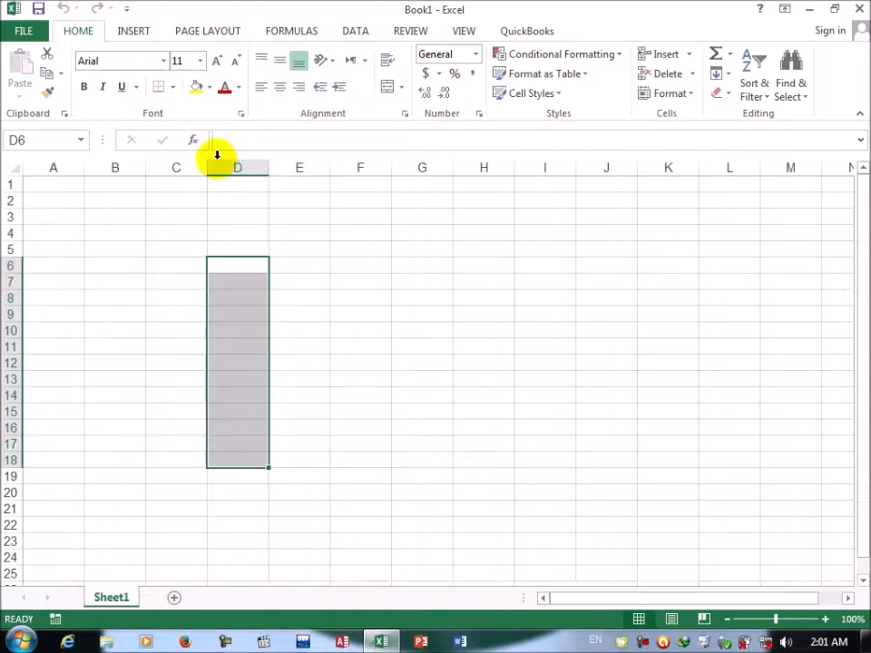
{"action": "left_click", "coordinate": [210, 87]}
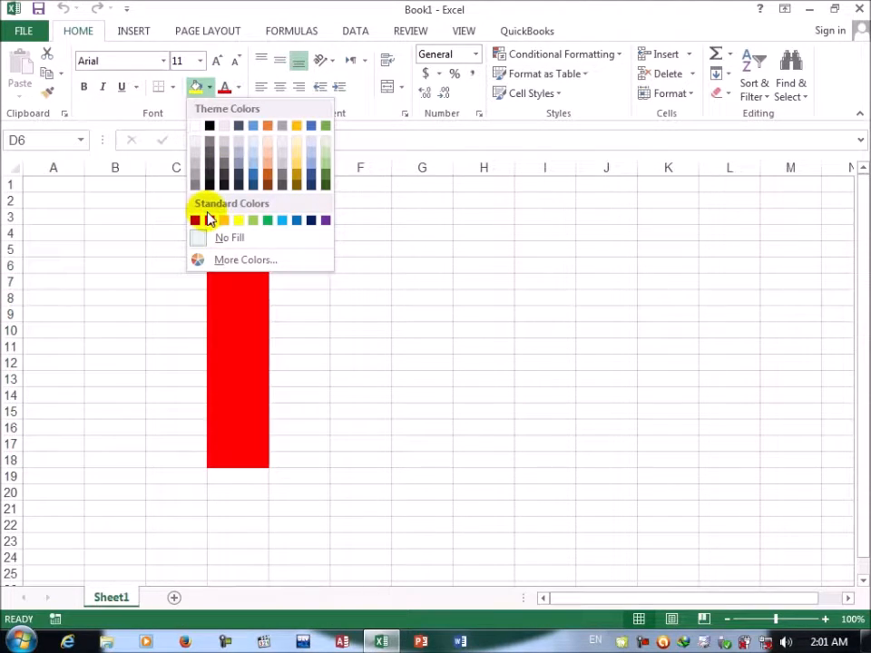
{"action": "left_click", "coordinate": [209, 220]}
{"action": "left_click", "coordinate": [174, 90]}
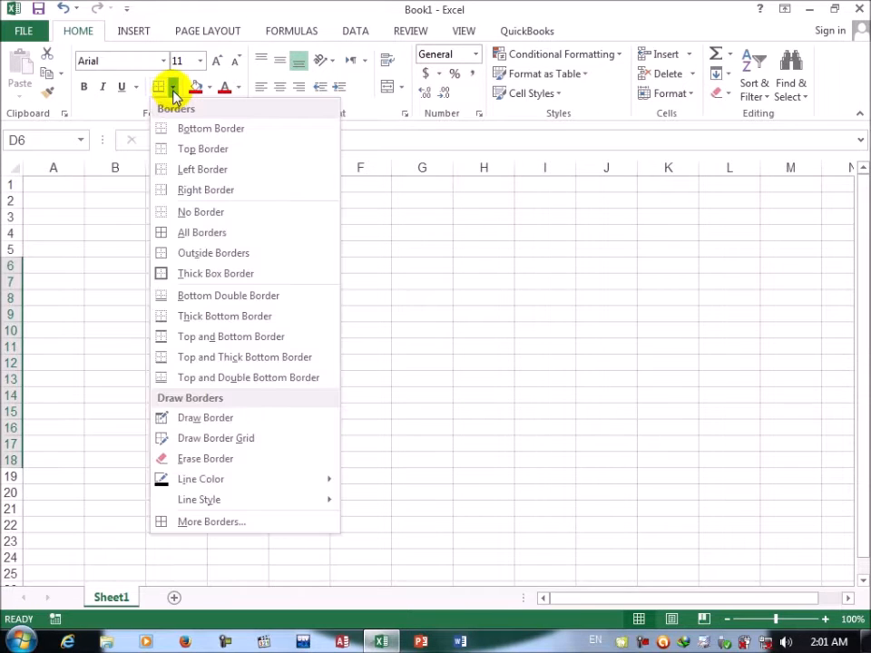
{"action": "left_click", "coordinate": [179, 235]}
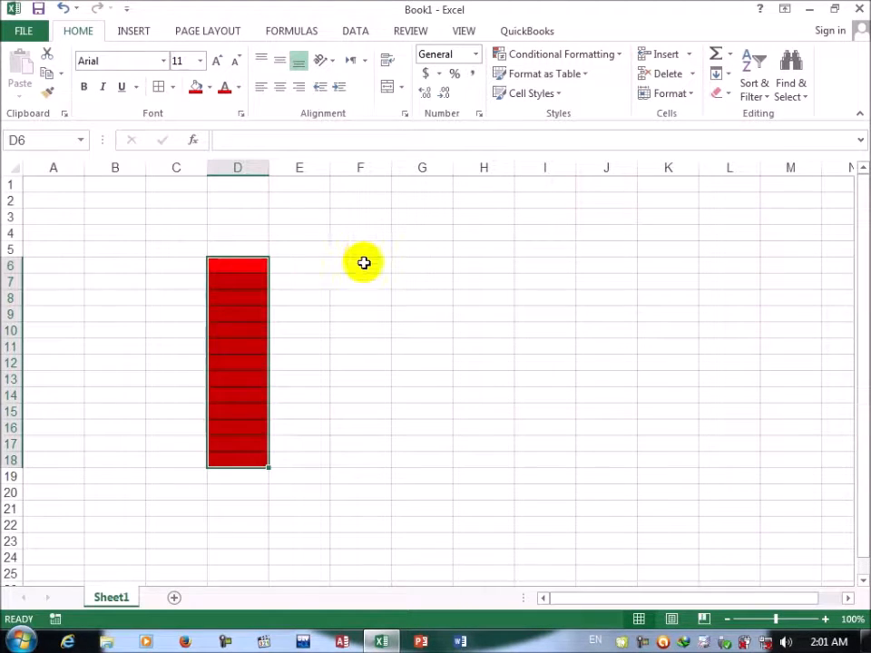
Step: Insert a cell at D6 with the Shift cells right option
{"action": "left_click", "coordinate": [247, 269]}
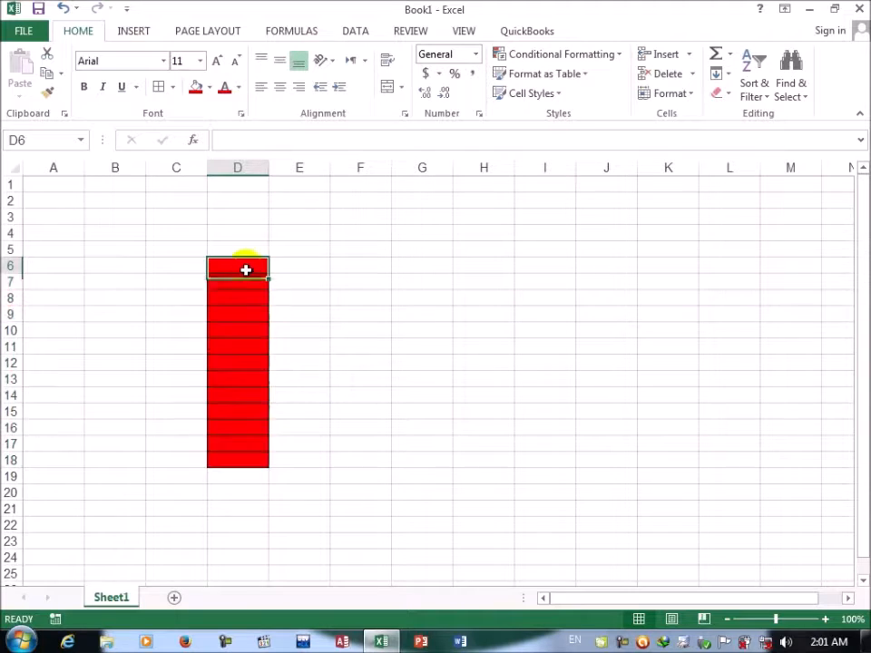
{"action": "left_click", "coordinate": [691, 57]}
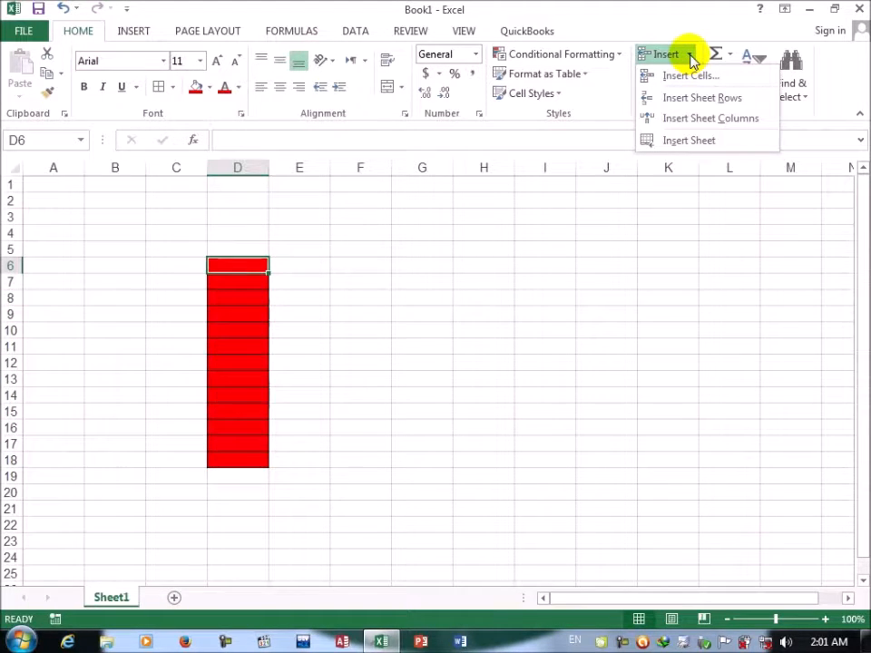
{"action": "left_click", "coordinate": [687, 76]}
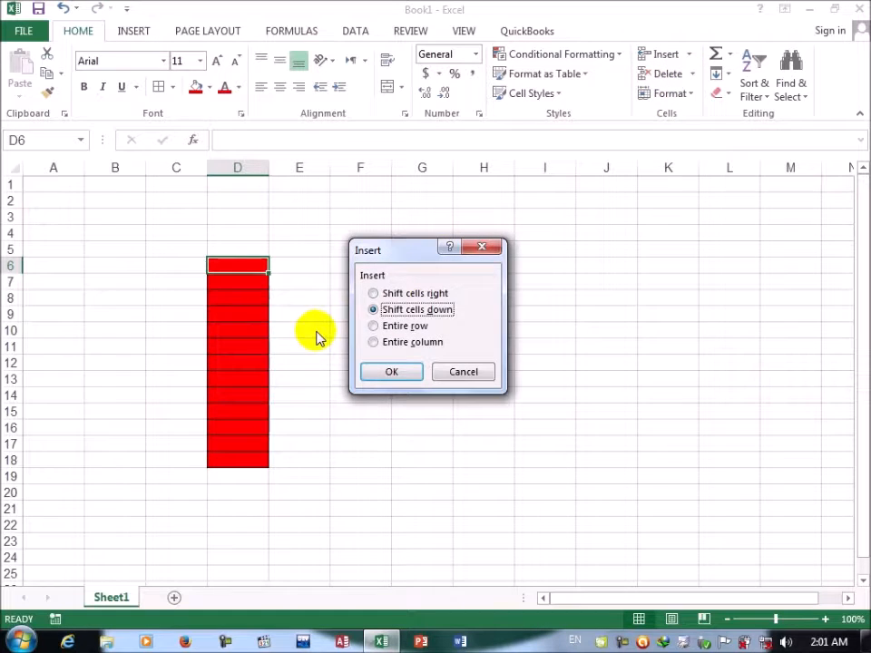
{"action": "left_click", "coordinate": [402, 295]}
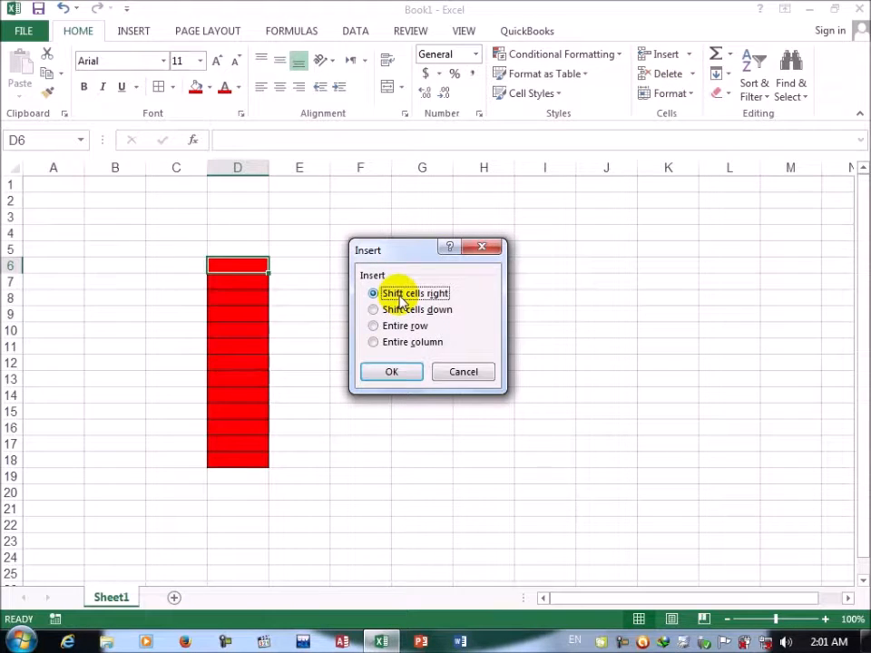
{"action": "left_click", "coordinate": [392, 372]}
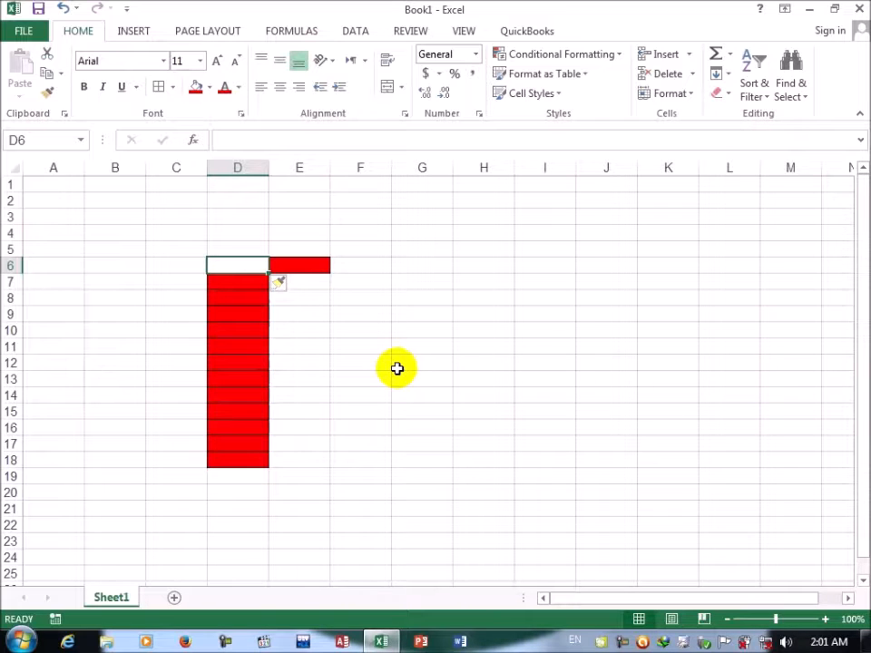
Step: Insert a cell at D7 with the Shift cells down option
{"action": "left_click", "coordinate": [239, 283]}
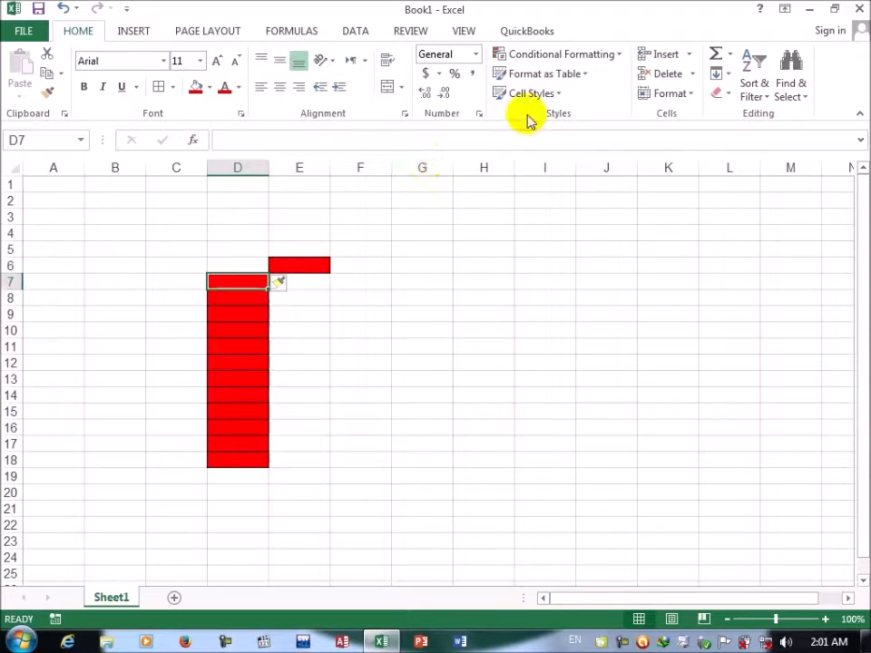
{"action": "left_click", "coordinate": [687, 55]}
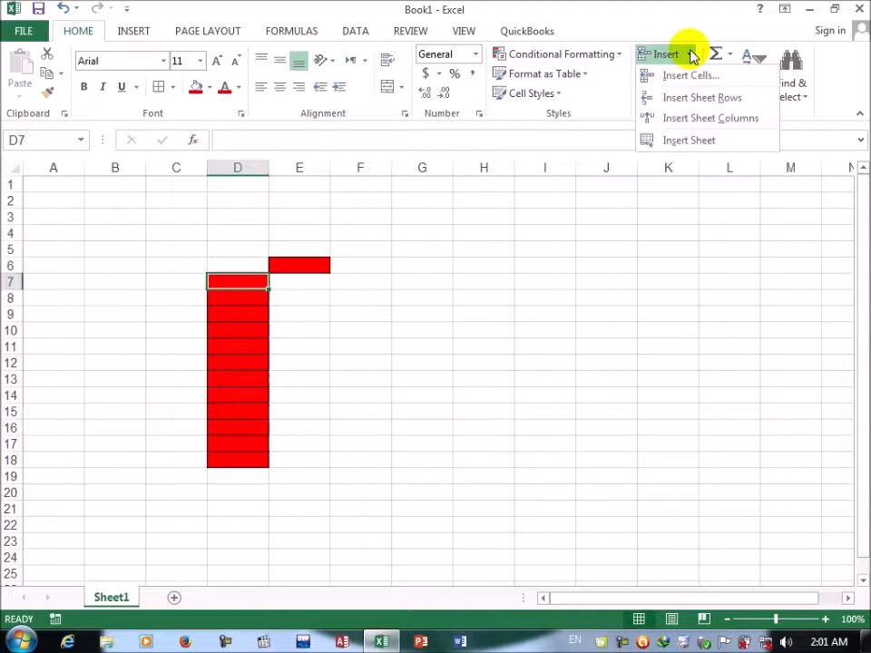
{"action": "left_click", "coordinate": [690, 76]}
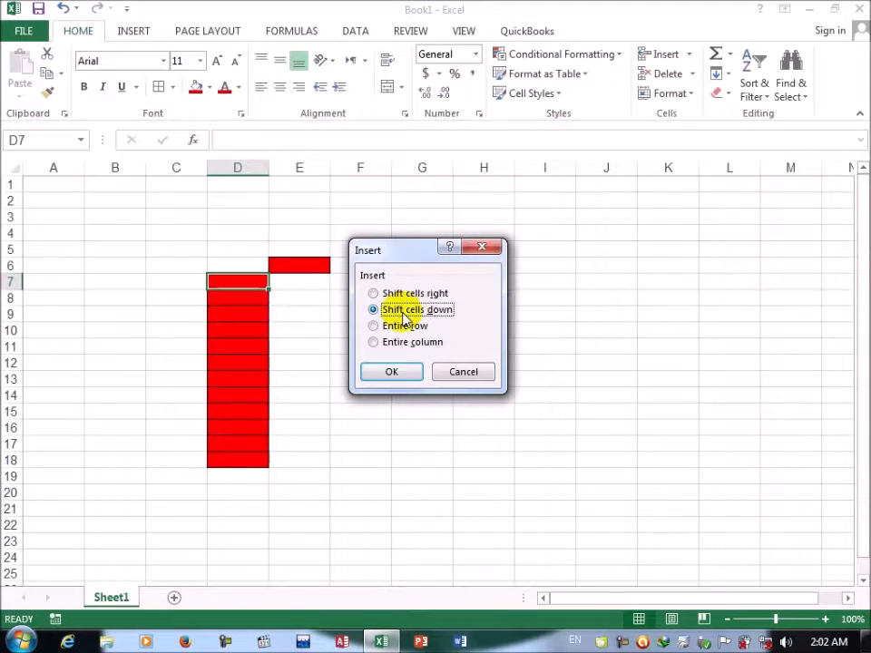
{"action": "left_click", "coordinate": [398, 371]}
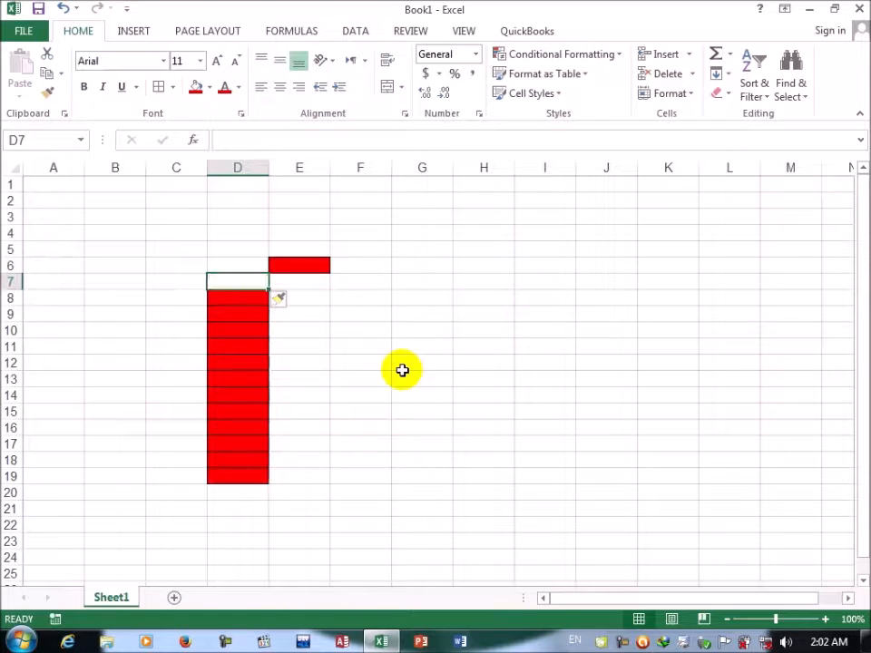
Step: Insert an entire row at cell D7 using the Insert Cells options
{"action": "left_click", "coordinate": [219, 288]}
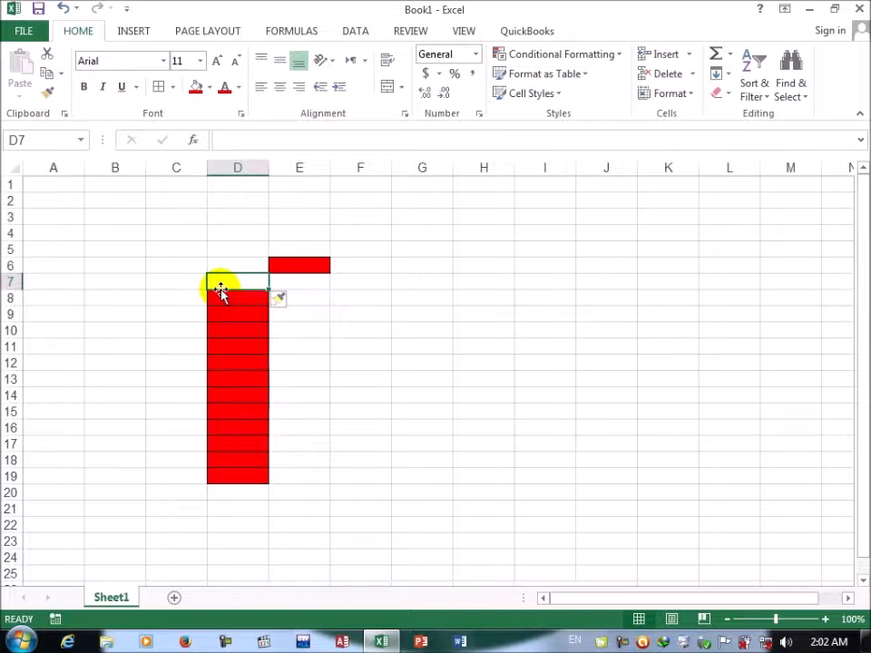
{"action": "left_click", "coordinate": [686, 54]}
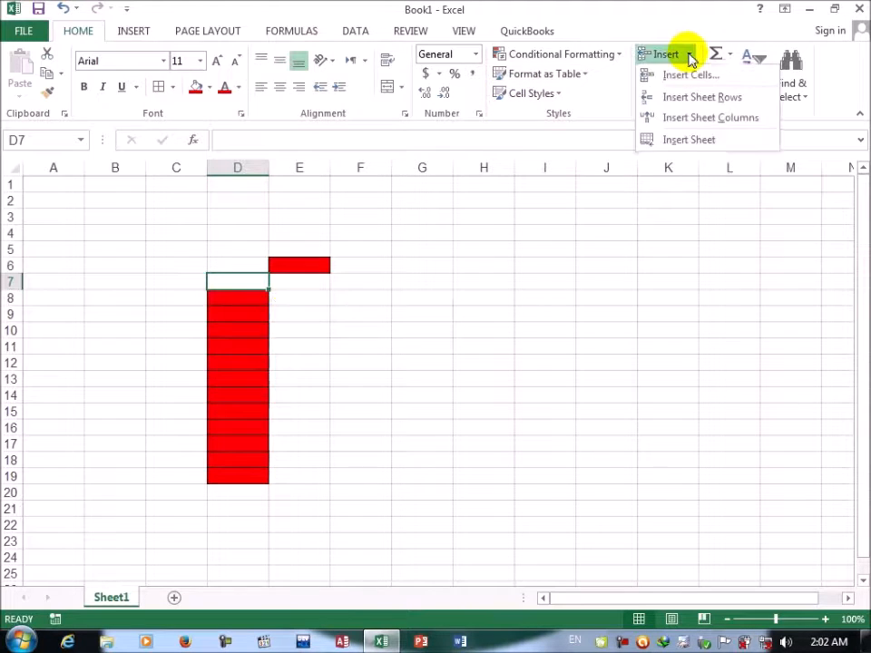
{"action": "left_click", "coordinate": [689, 74]}
{"action": "left_click", "coordinate": [396, 329]}
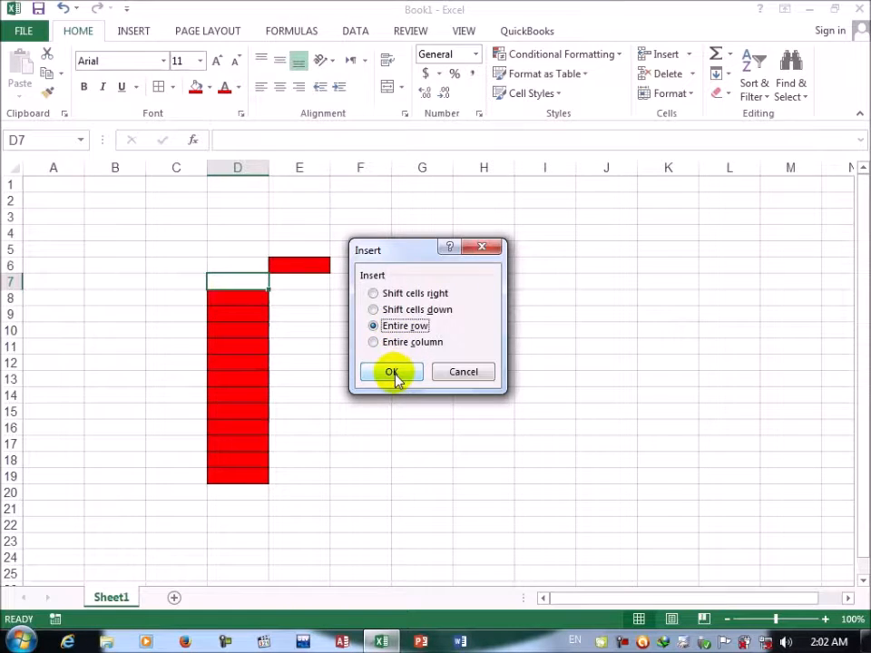
{"action": "left_click", "coordinate": [393, 373]}
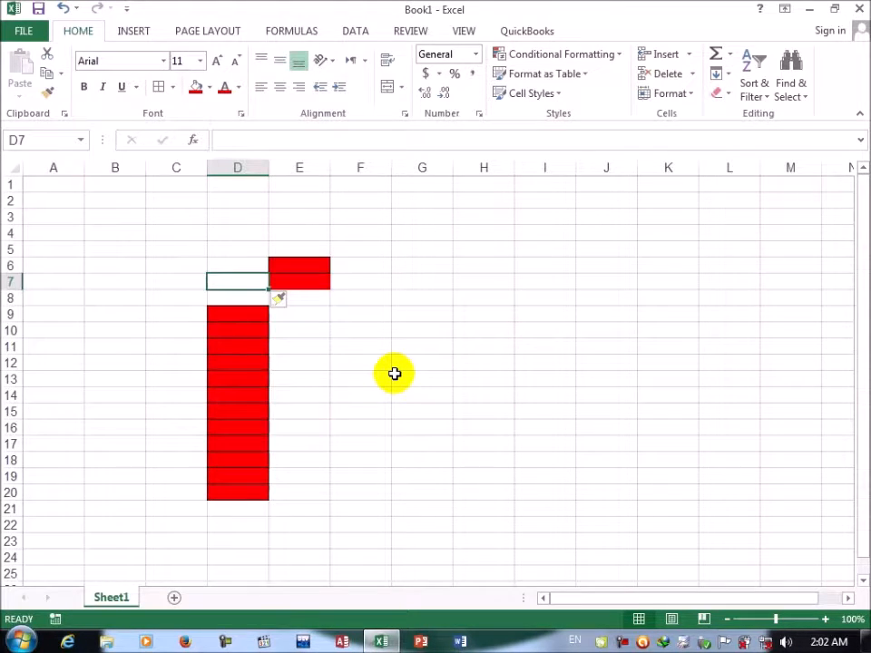
Step: Insert an entire column at cell D7 using the Insert Cells options
{"action": "left_click", "coordinate": [691, 56]}
{"action": "left_click", "coordinate": [685, 77]}
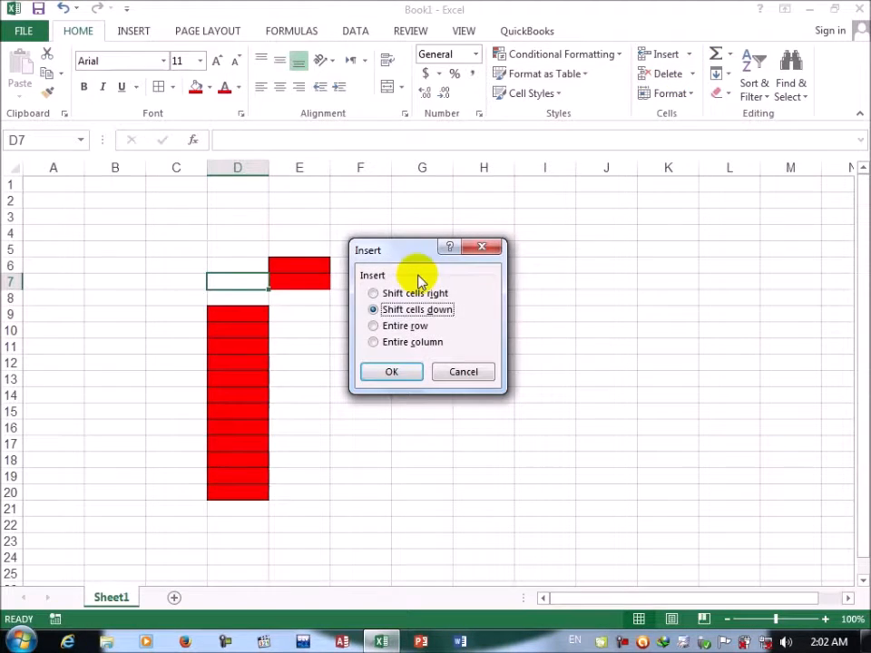
{"action": "left_click", "coordinate": [400, 345]}
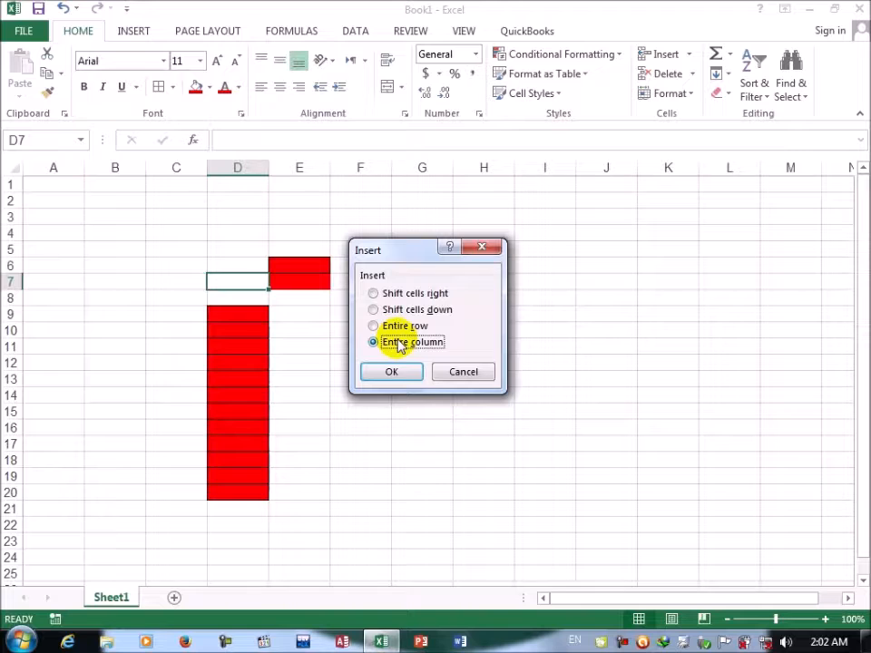
{"action": "left_click", "coordinate": [395, 370]}
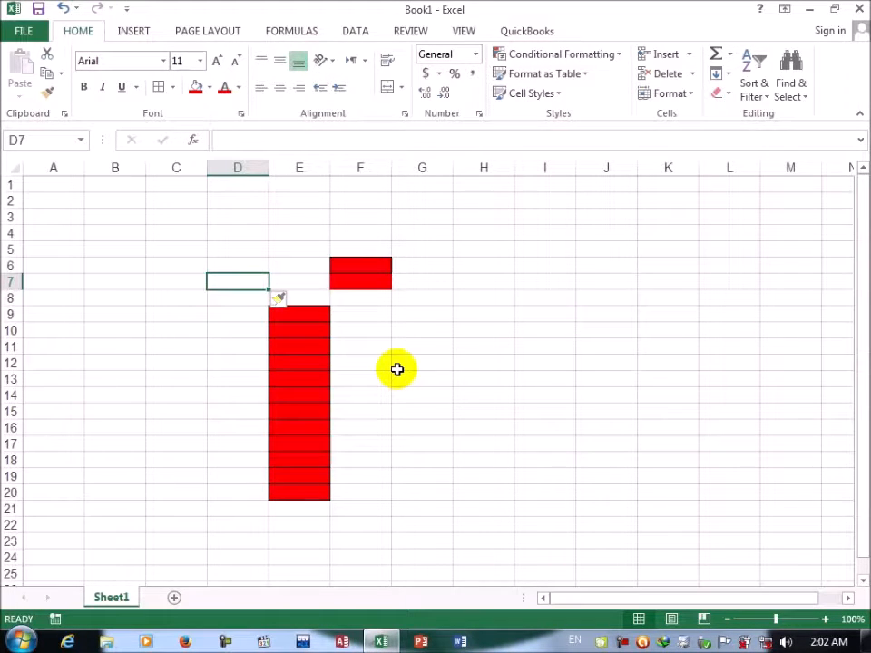
Step: Insert two sheet rows above row 7 with the Insert Sheet Rows command
{"action": "left_click", "coordinate": [679, 56]}
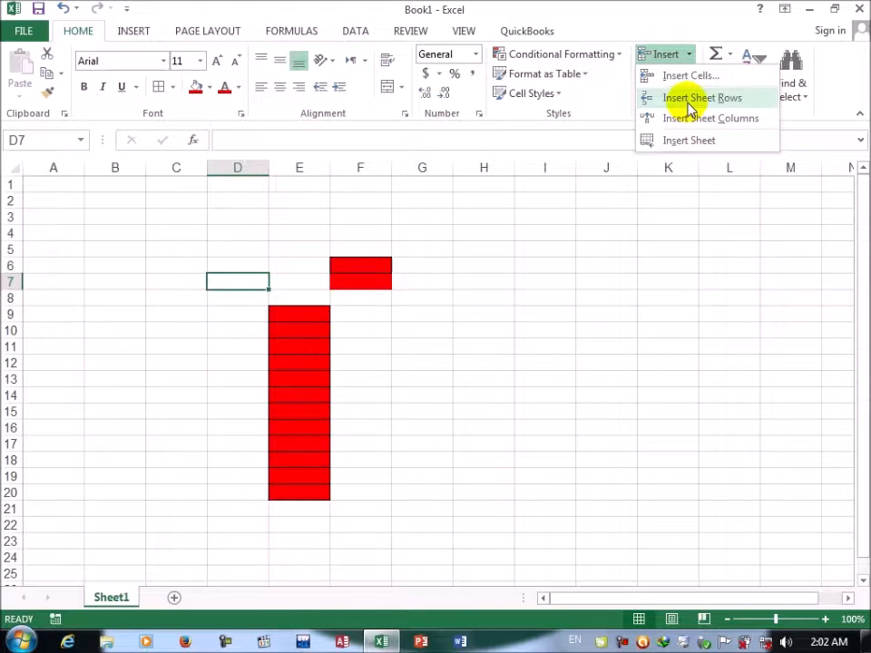
{"action": "left_click", "coordinate": [691, 98]}
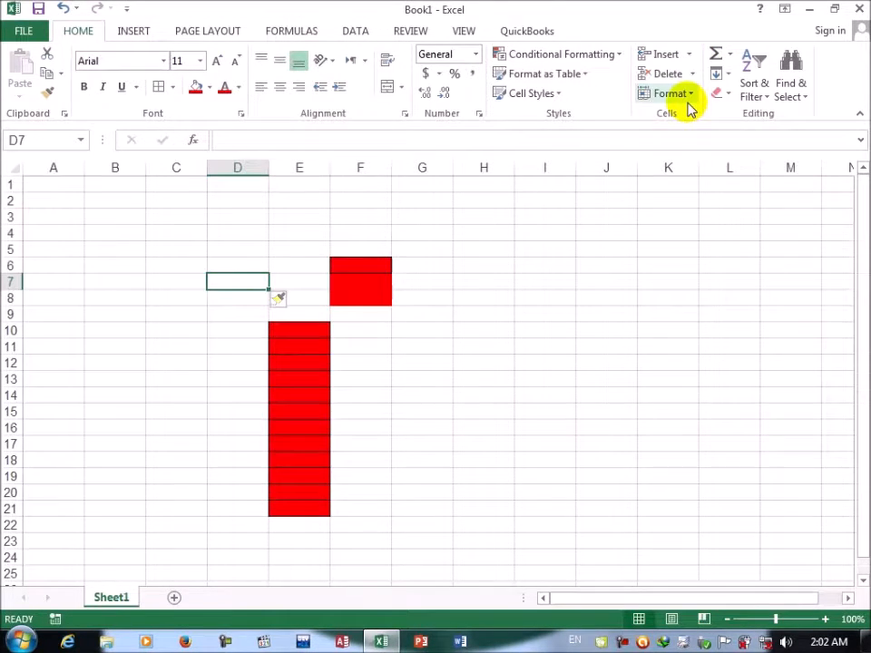
{"action": "left_click", "coordinate": [687, 54]}
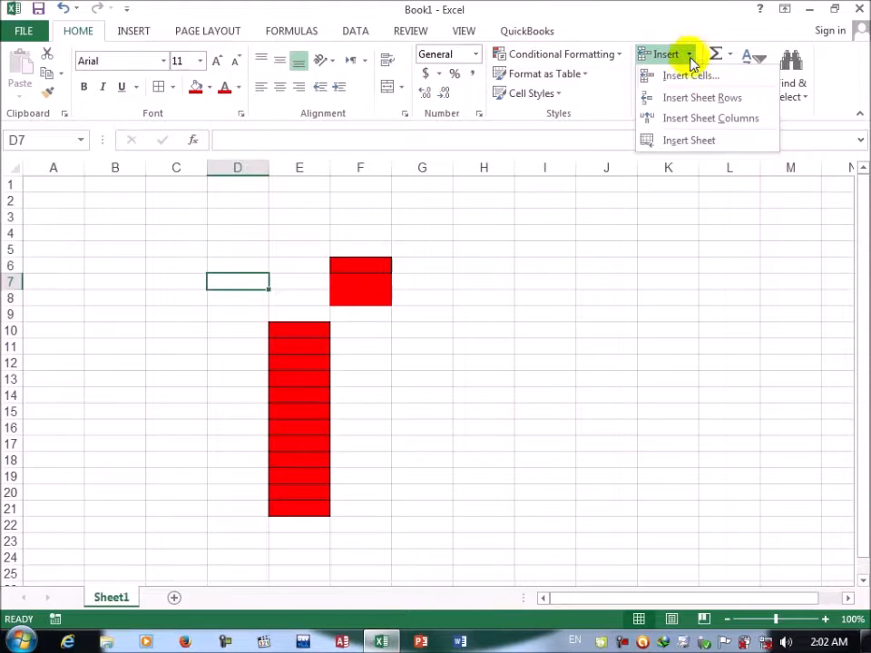
{"action": "left_click", "coordinate": [699, 98]}
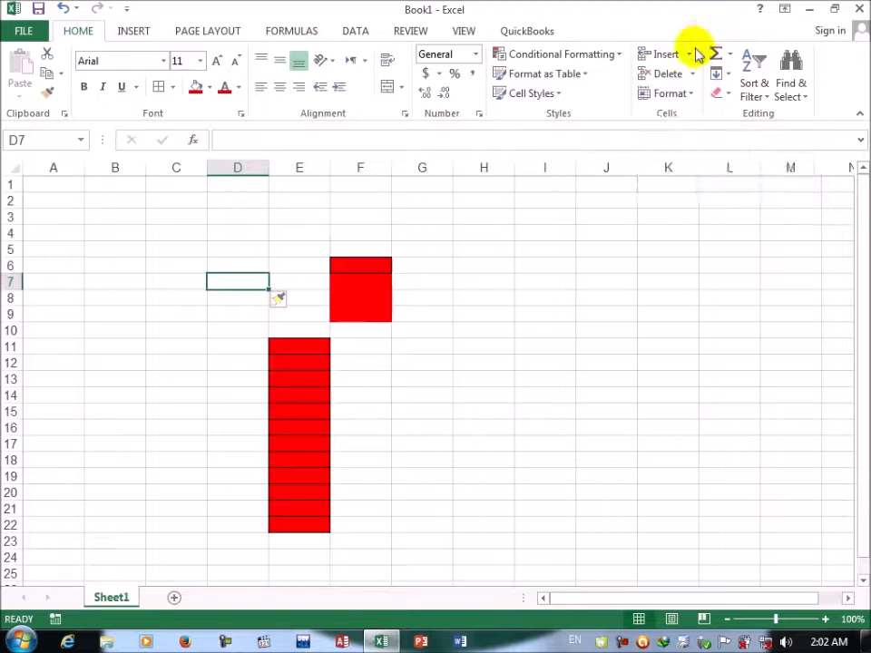
Step: Insert three sheet columns before column D with the Insert Sheet Columns command
{"action": "left_click", "coordinate": [689, 55]}
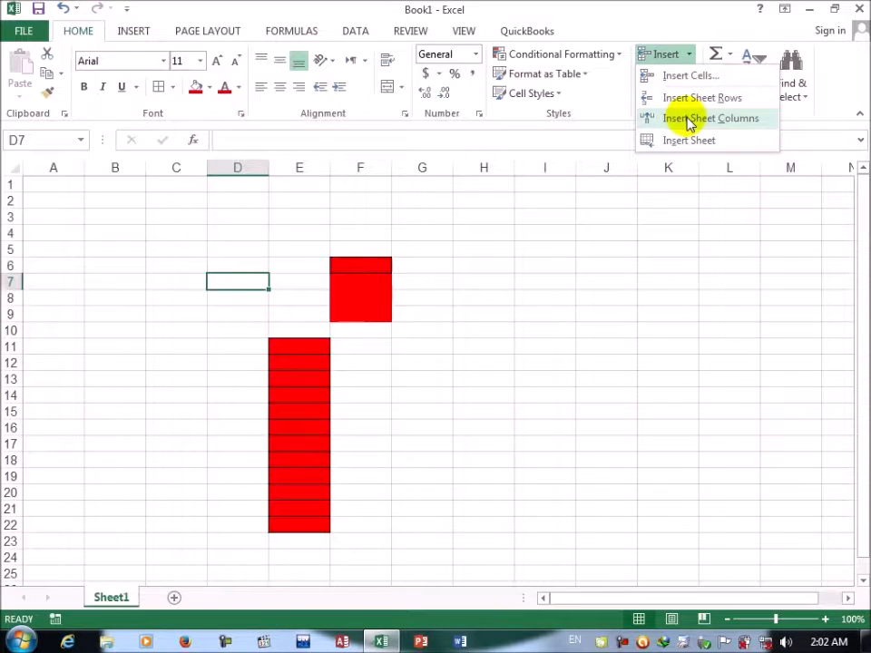
{"action": "left_click", "coordinate": [690, 119]}
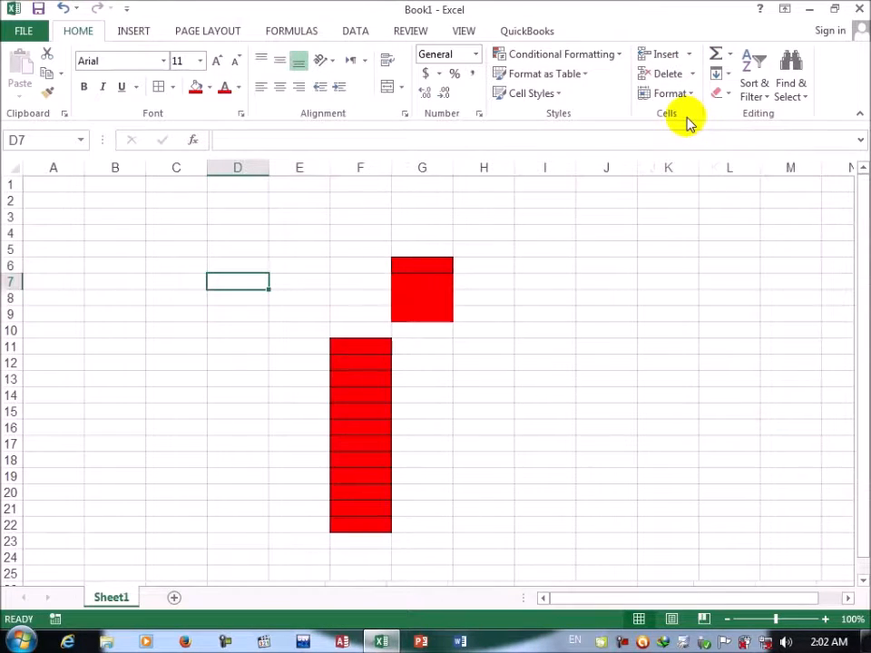
{"action": "left_click", "coordinate": [688, 54]}
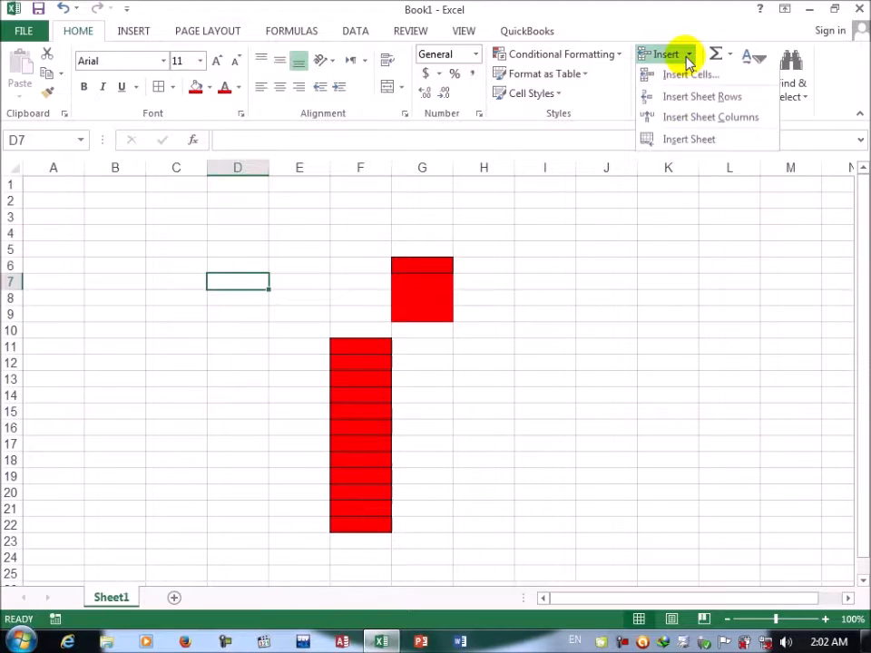
{"action": "left_click", "coordinate": [688, 119]}
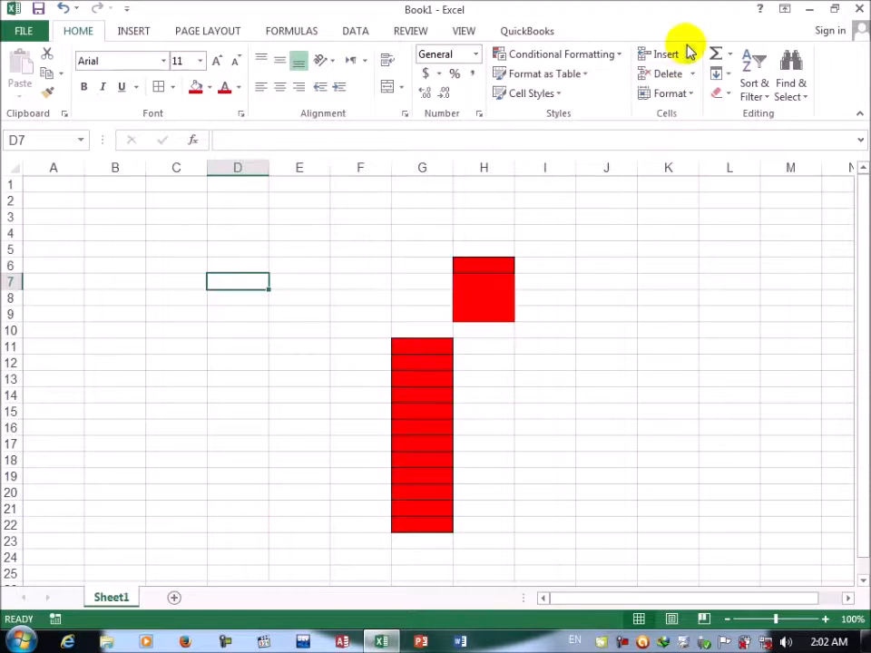
{"action": "left_click", "coordinate": [688, 56]}
{"action": "left_click", "coordinate": [691, 127]}
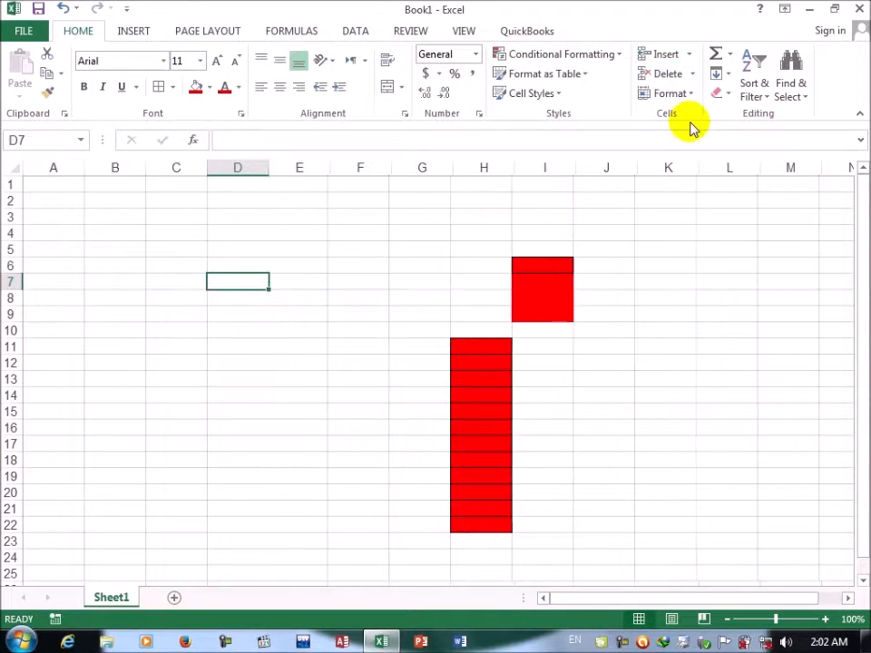
Step: Add four new worksheets before Sheet1, using the Insert Sheet command for the first and the last
{"action": "left_click", "coordinate": [691, 56]}
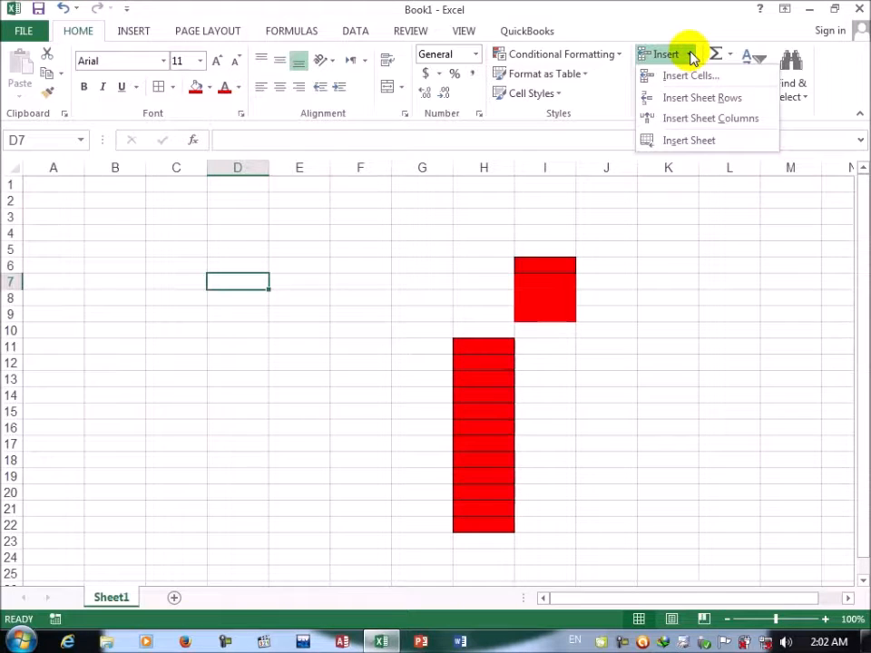
{"action": "left_click", "coordinate": [712, 142]}
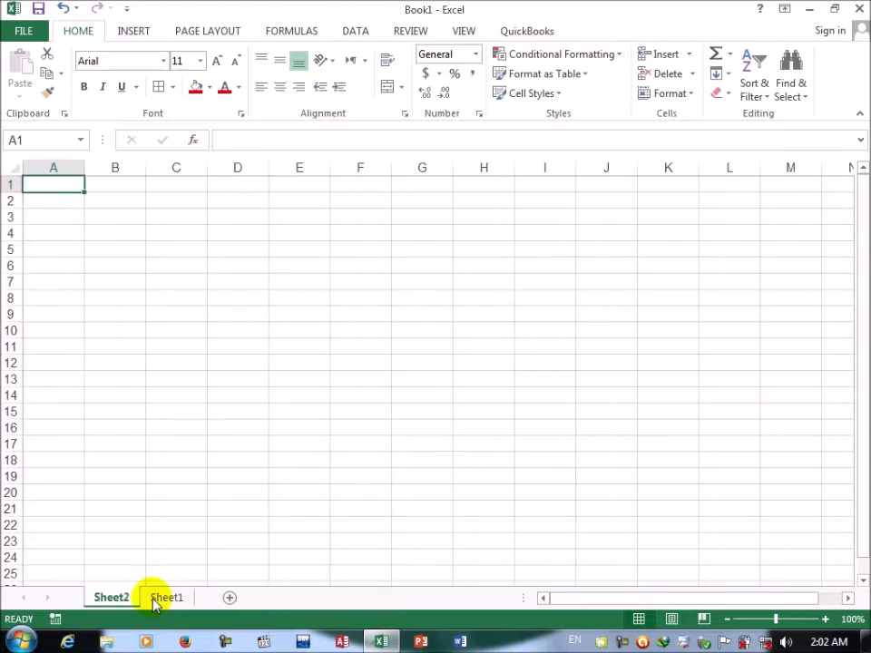
{"action": "left_click", "coordinate": [230, 600]}
{"action": "left_click", "coordinate": [284, 598]}
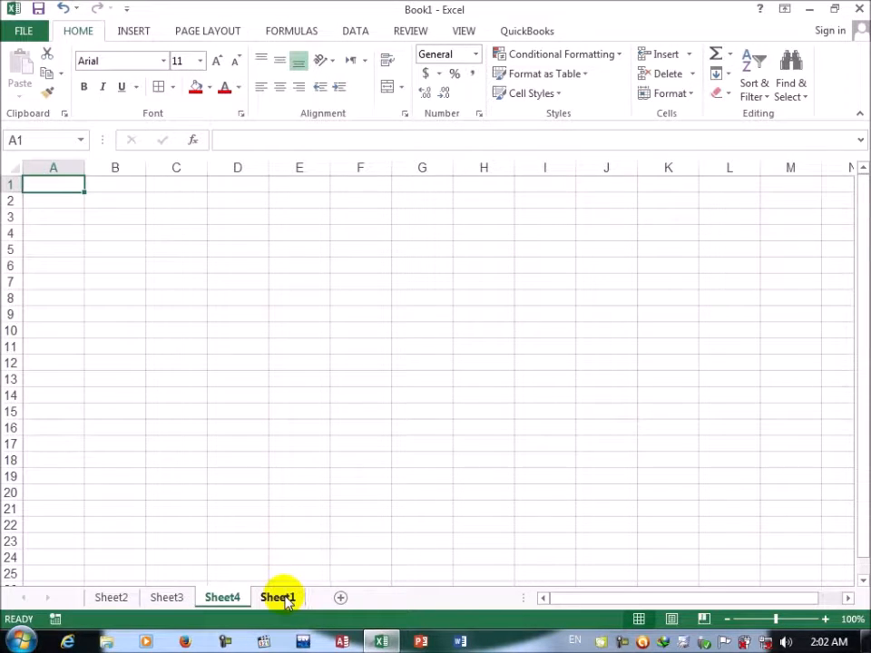
{"action": "left_click", "coordinate": [690, 60]}
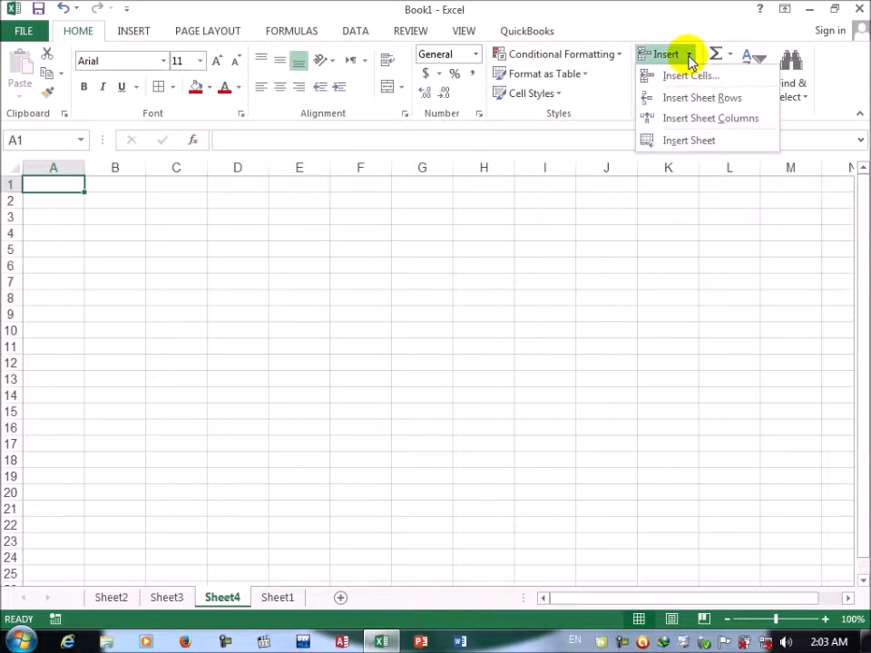
{"action": "left_click", "coordinate": [679, 139]}
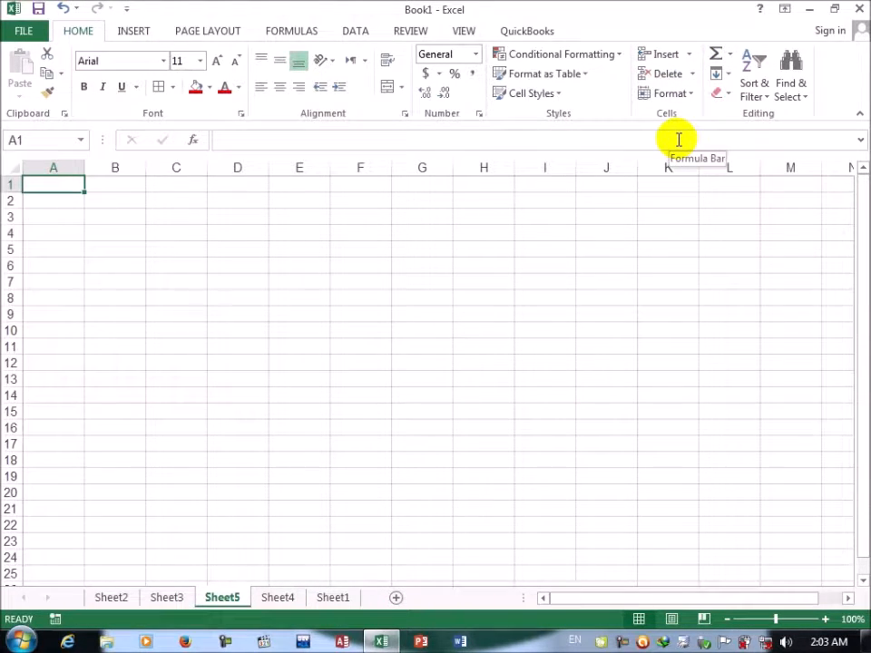
Step: Delete cell H10 on Sheet1 with the Shift cells left option
{"action": "left_click", "coordinate": [332, 598]}
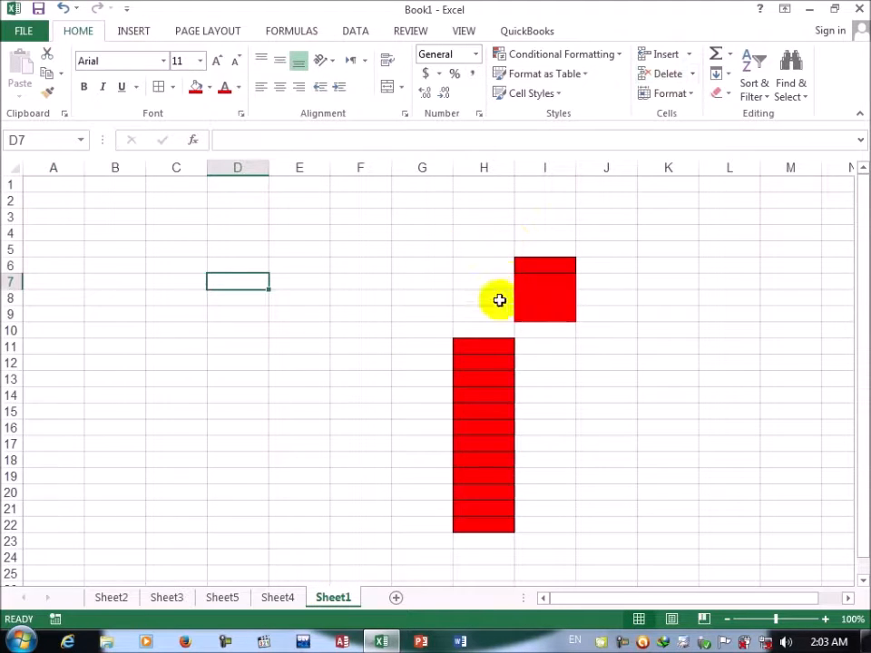
{"action": "left_click", "coordinate": [482, 330]}
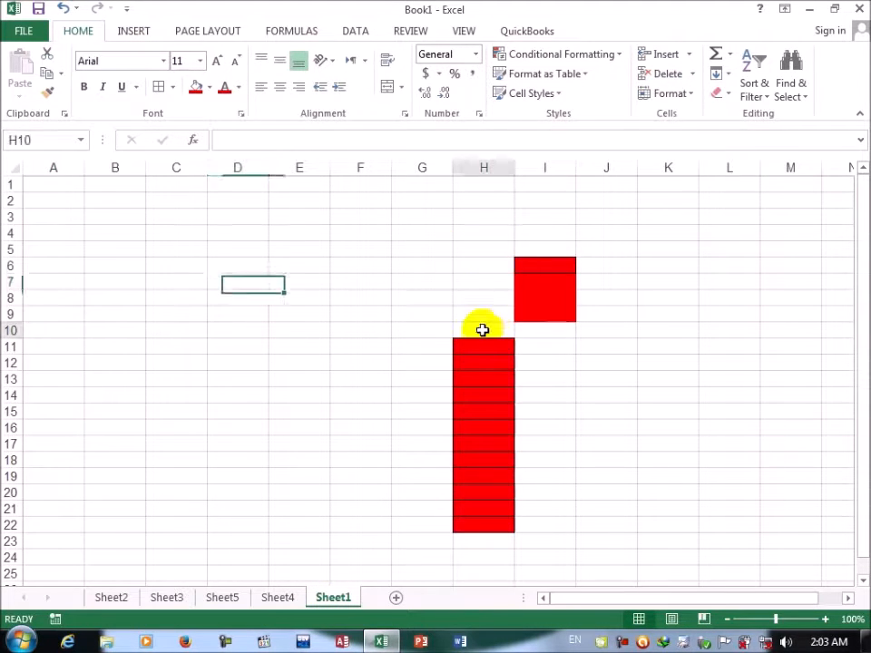
{"action": "left_click", "coordinate": [693, 76]}
{"action": "left_click", "coordinate": [688, 95]}
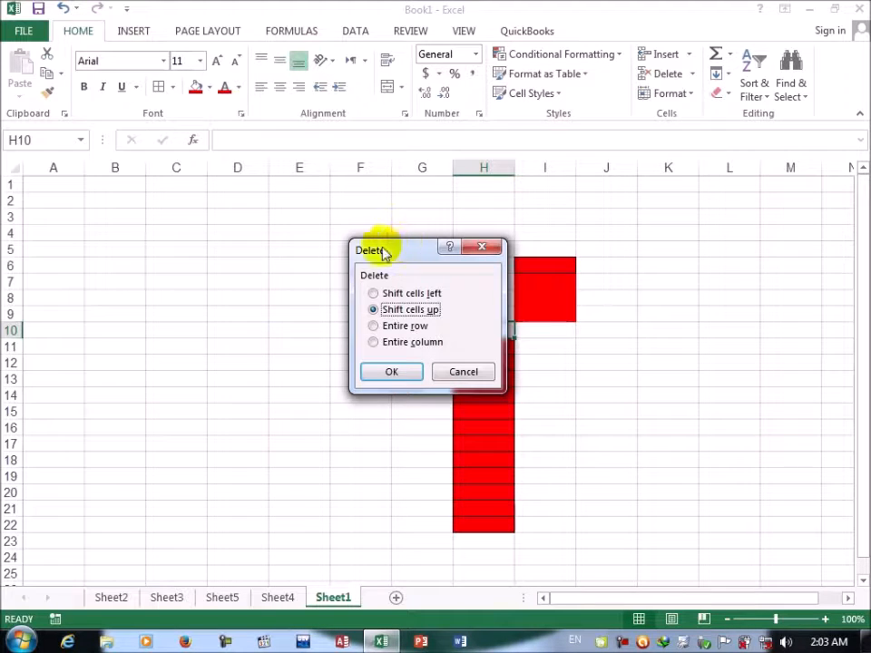
{"action": "left_click_drag", "start_coordinate": [408, 249], "coordinate": [252, 250]}
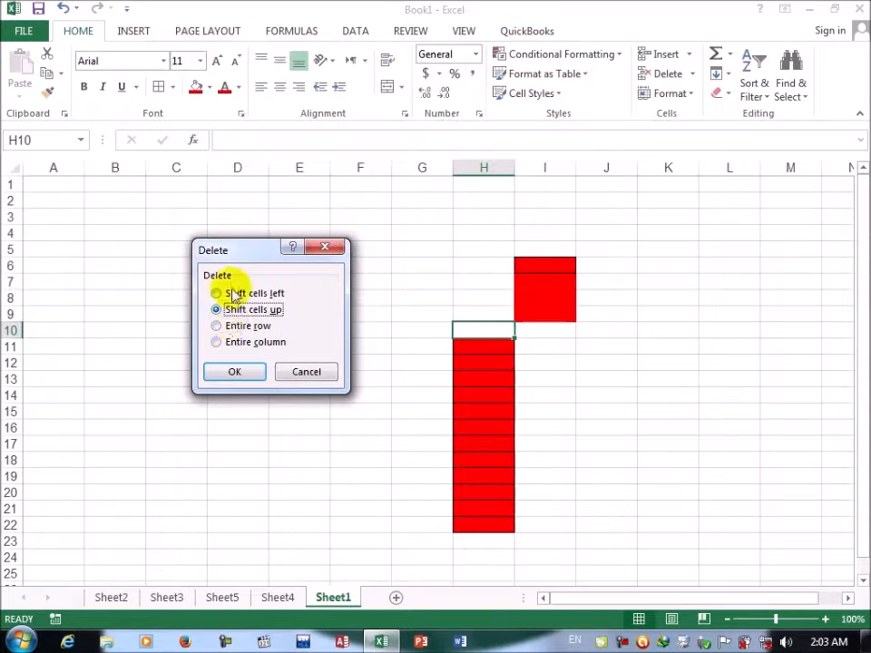
{"action": "left_click", "coordinate": [239, 295]}
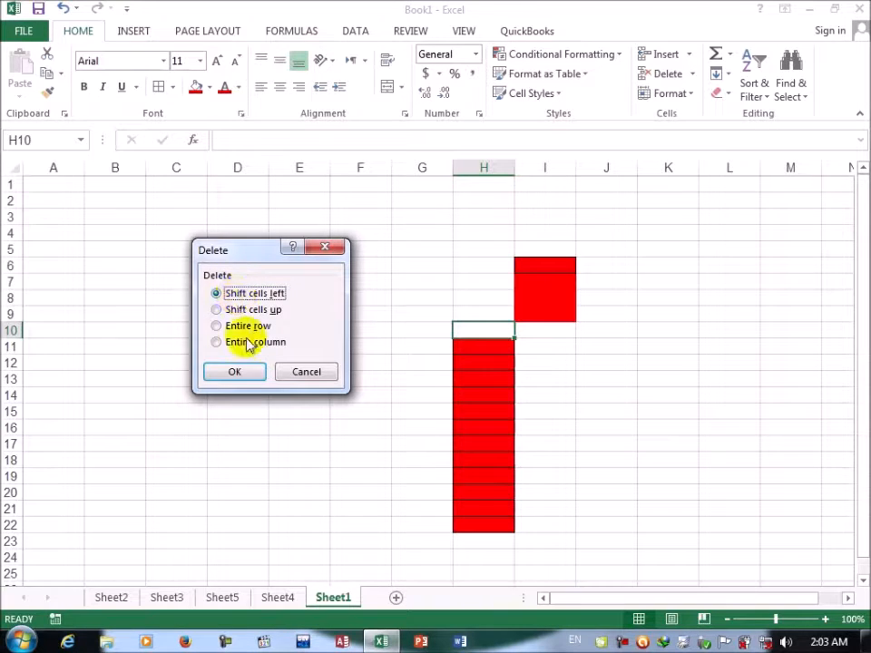
{"action": "left_click", "coordinate": [250, 368]}
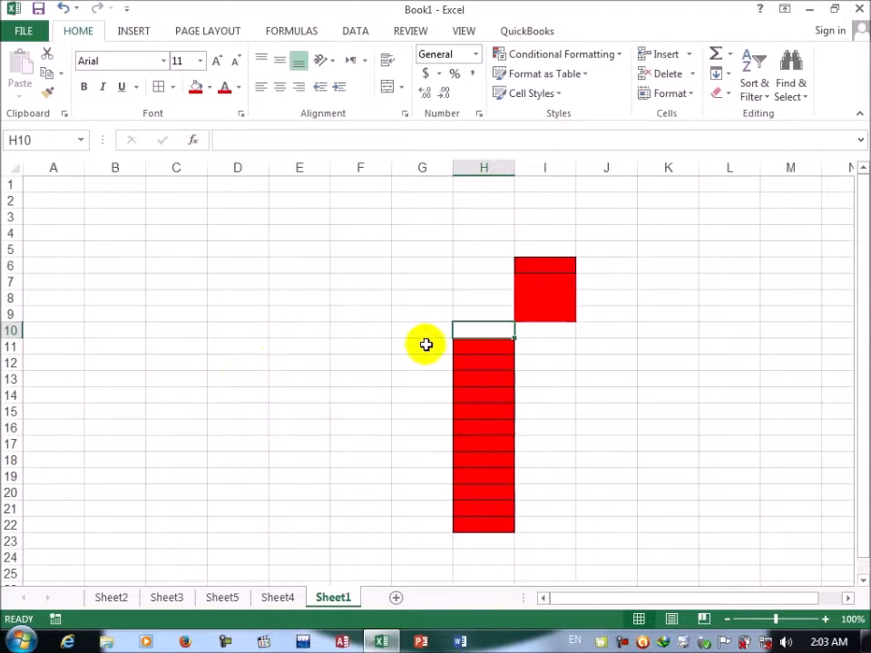
Step: Delete the red cell I9 with the Shift cells left option
{"action": "left_click", "coordinate": [547, 313]}
{"action": "left_click", "coordinate": [689, 76]}
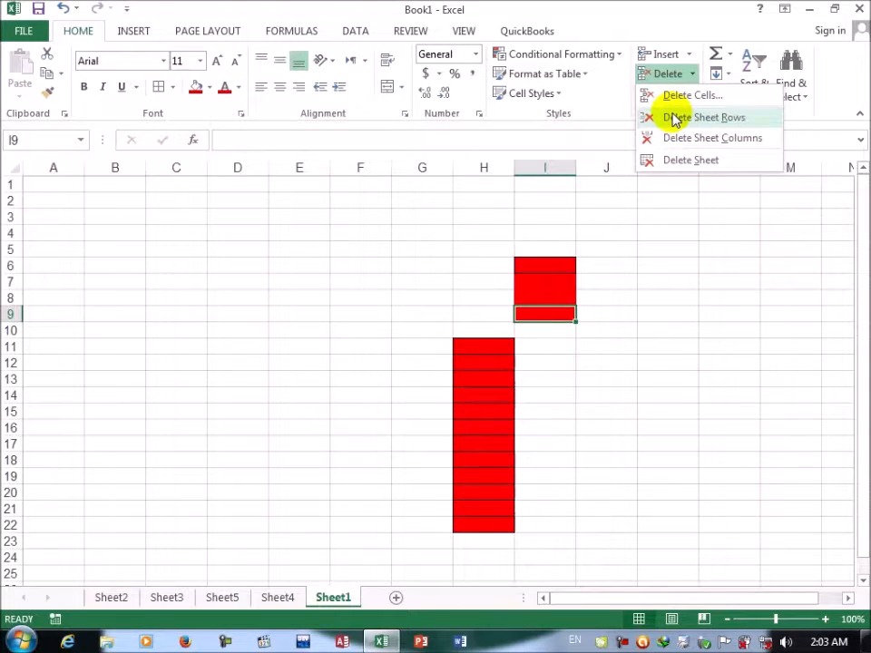
{"action": "left_click", "coordinate": [676, 97]}
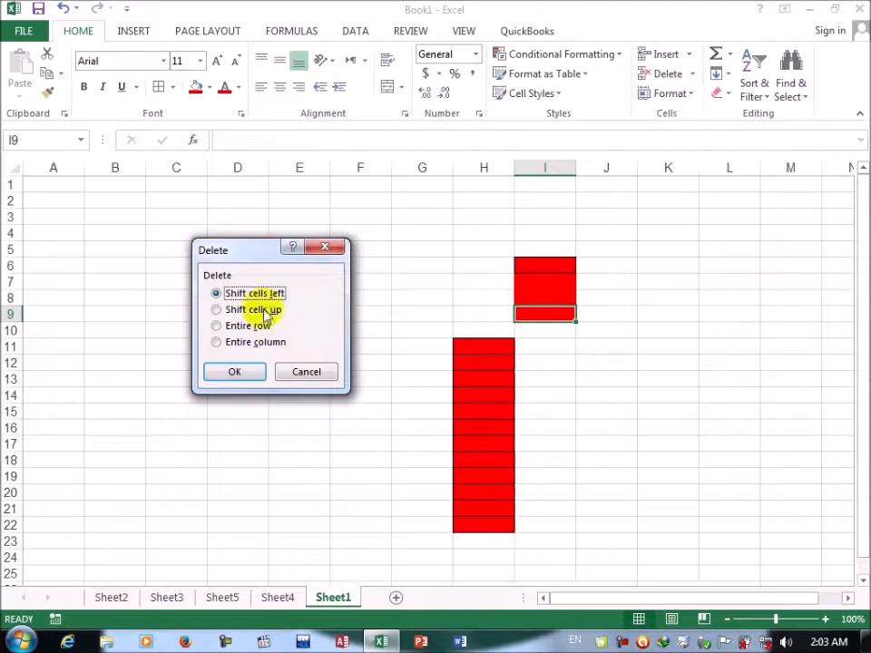
{"action": "left_click", "coordinate": [235, 370]}
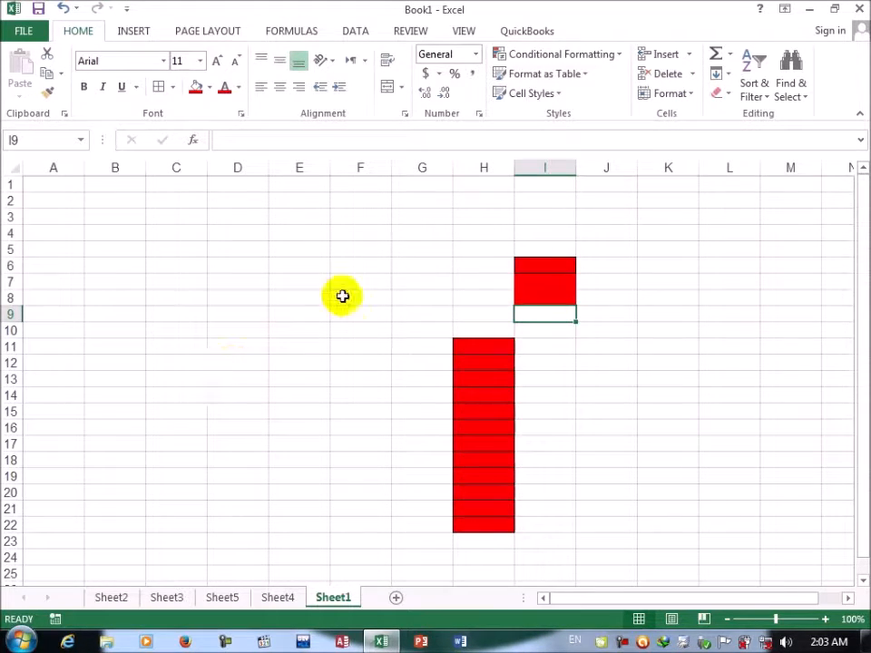
Step: Delete the entire row of cell I9 using the Delete Cells options
{"action": "left_click", "coordinate": [695, 76]}
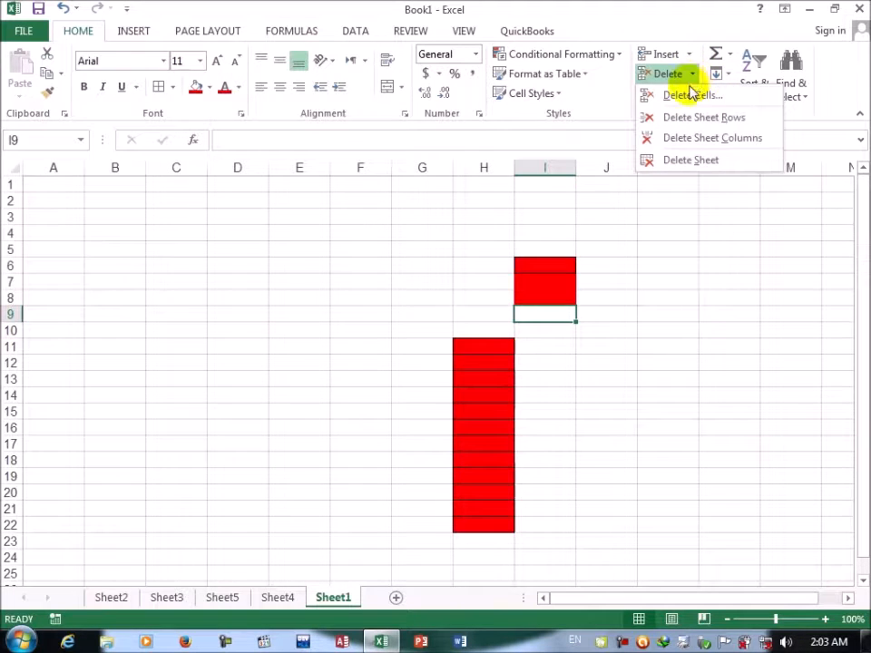
{"action": "left_click", "coordinate": [688, 92]}
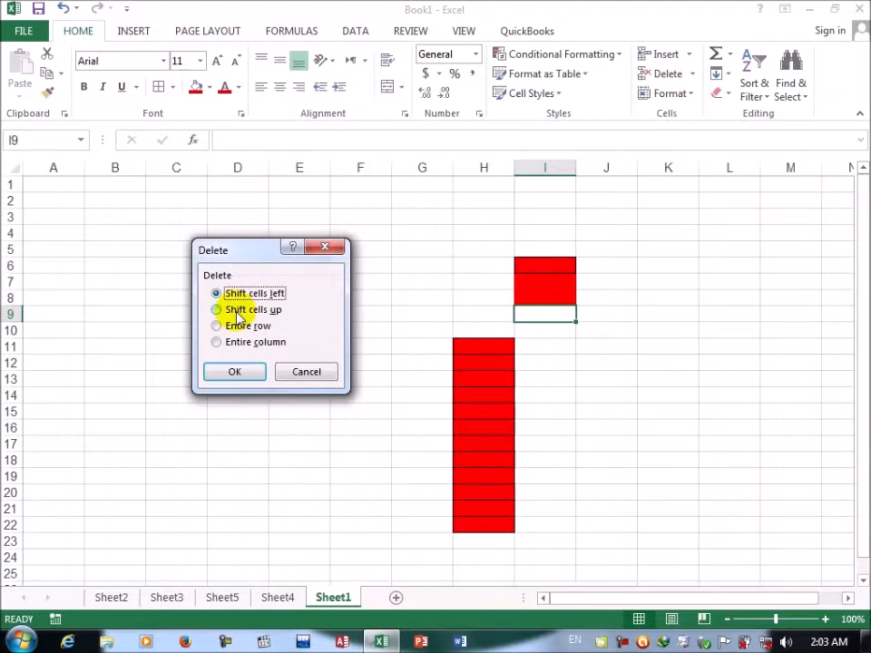
{"action": "left_click", "coordinate": [236, 311]}
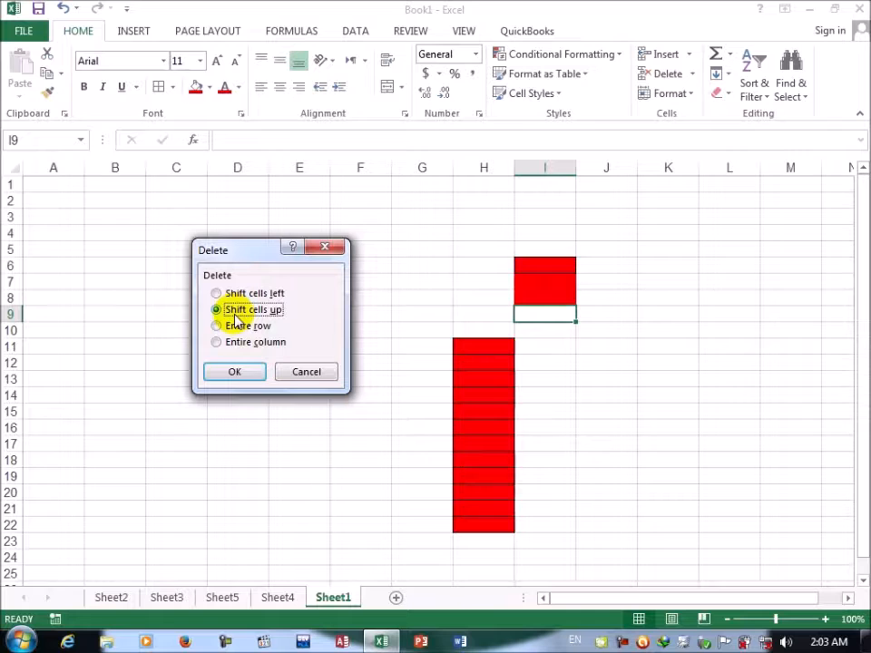
{"action": "left_click", "coordinate": [230, 327]}
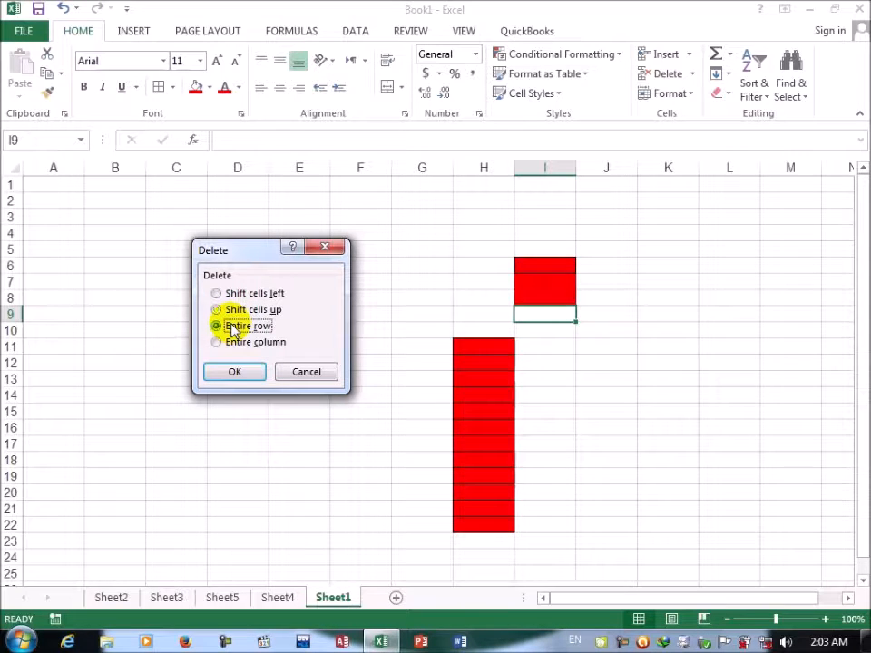
{"action": "left_click", "coordinate": [234, 372]}
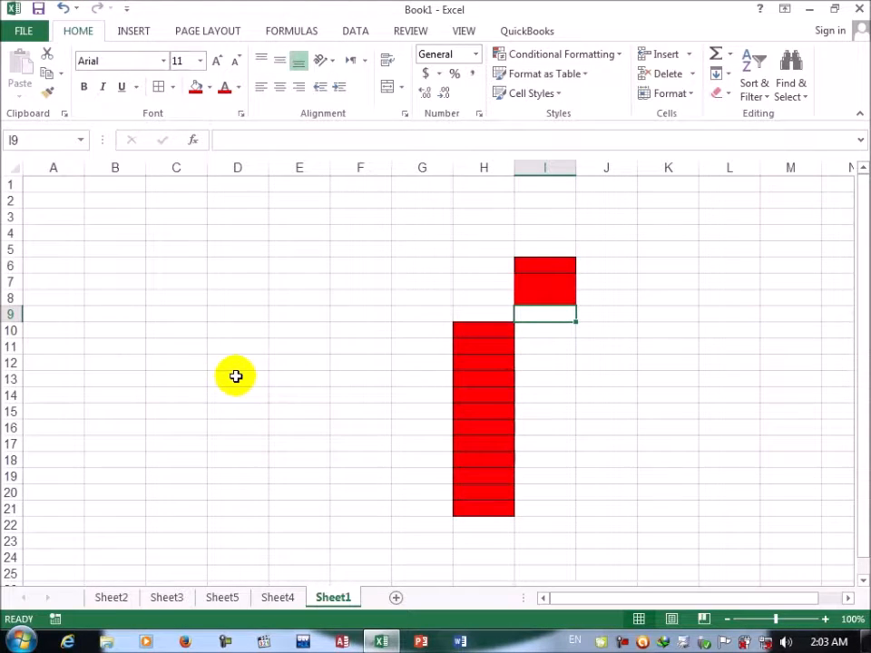
Step: Delete the entire column of cell I9 using the Delete Cells options
{"action": "left_click", "coordinate": [694, 76]}
{"action": "left_click", "coordinate": [676, 95]}
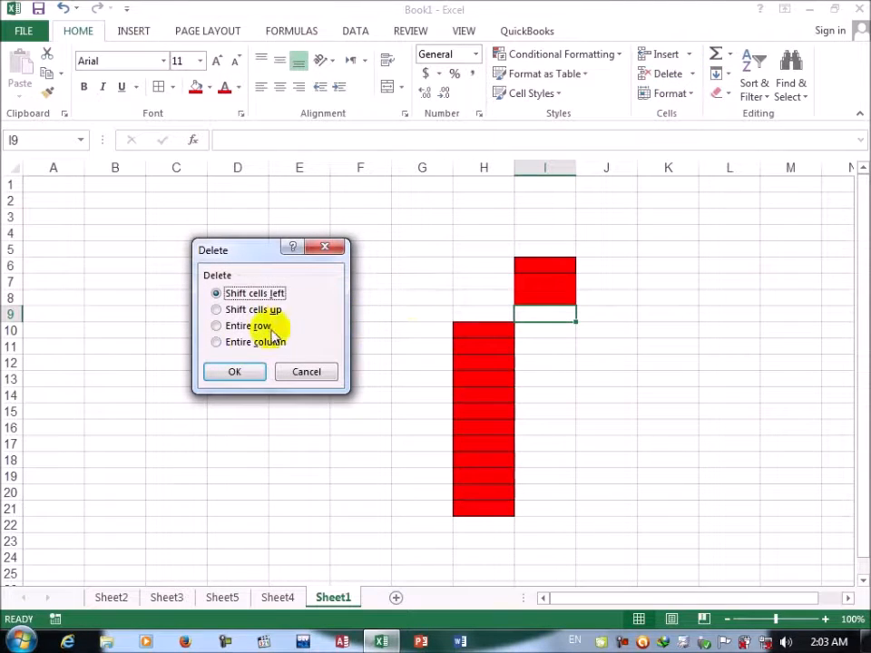
{"action": "left_click", "coordinate": [245, 344]}
{"action": "left_click", "coordinate": [246, 371]}
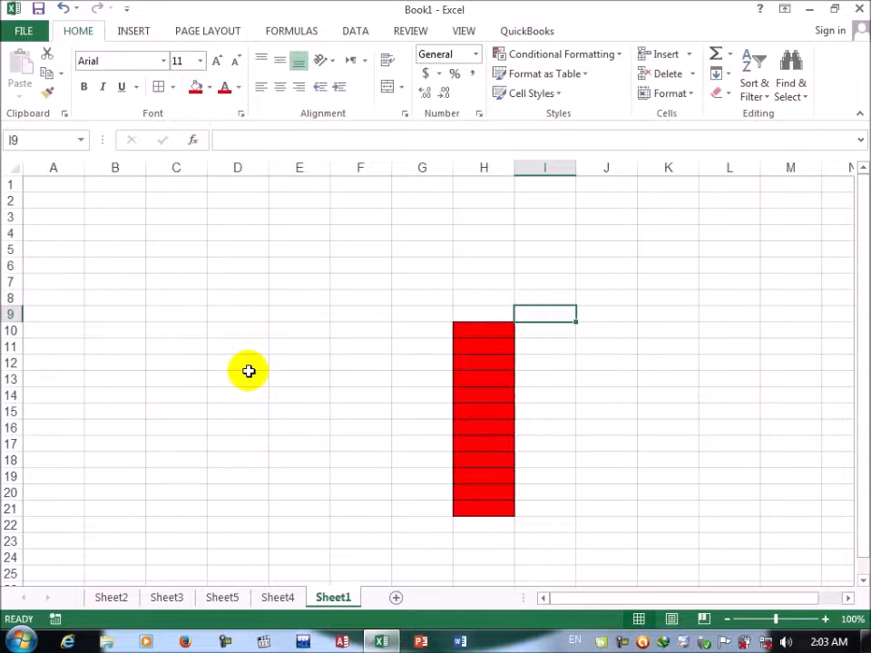
Step: Delete row 9 with the Delete Sheet Rows command and column I with the Delete Sheet Columns command
{"action": "left_click", "coordinate": [696, 76]}
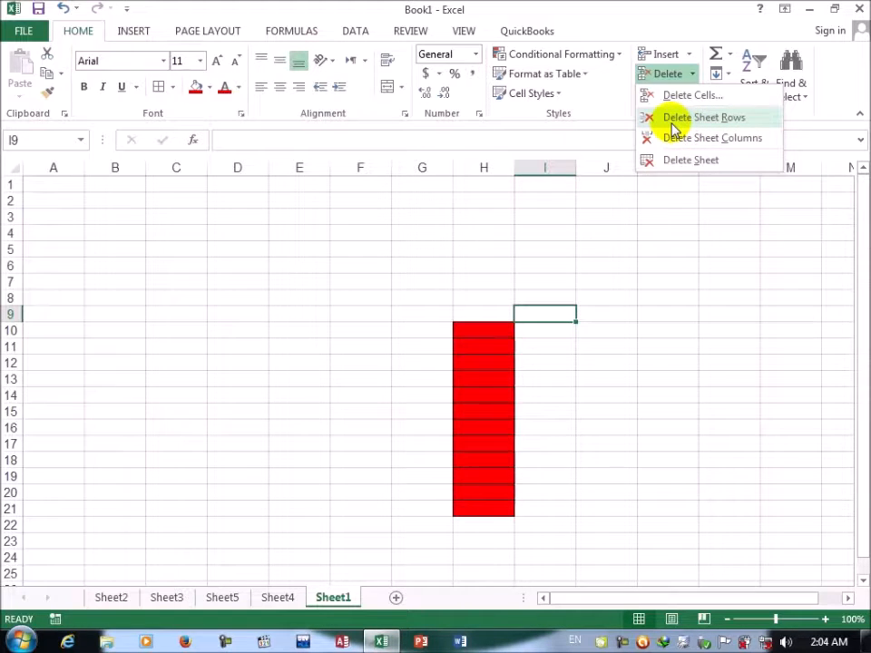
{"action": "left_click", "coordinate": [675, 128]}
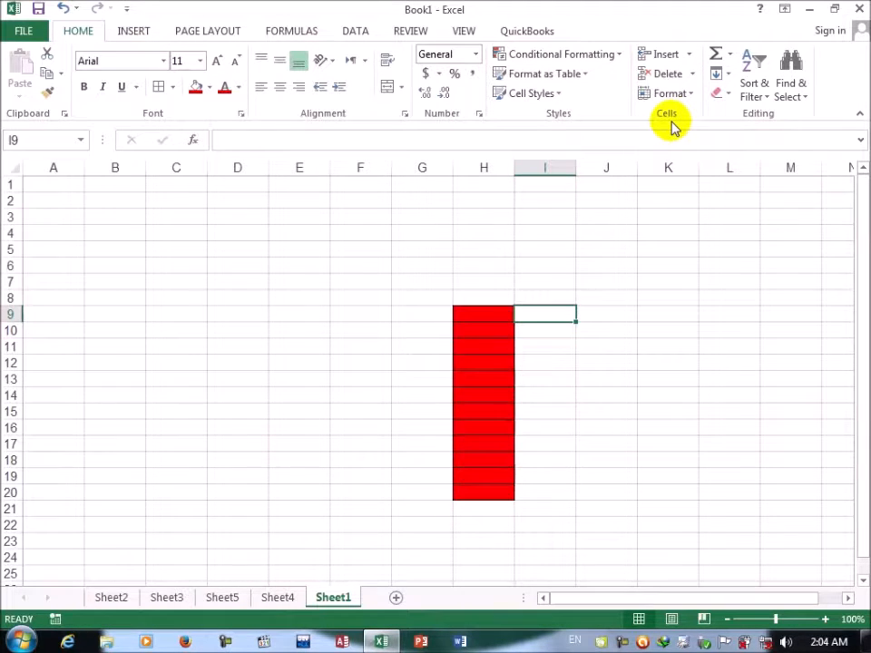
{"action": "left_click", "coordinate": [694, 80]}
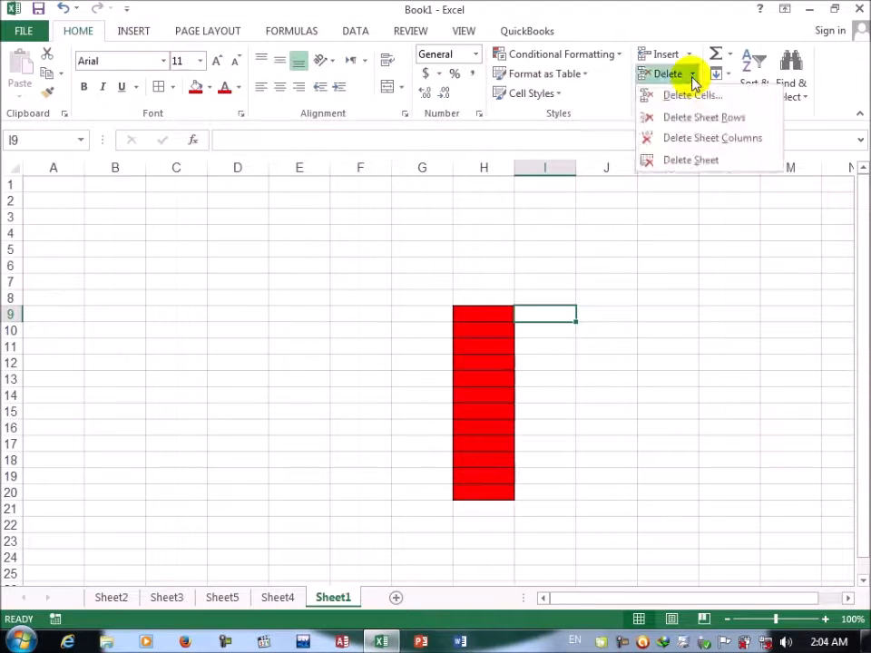
{"action": "left_click", "coordinate": [696, 143]}
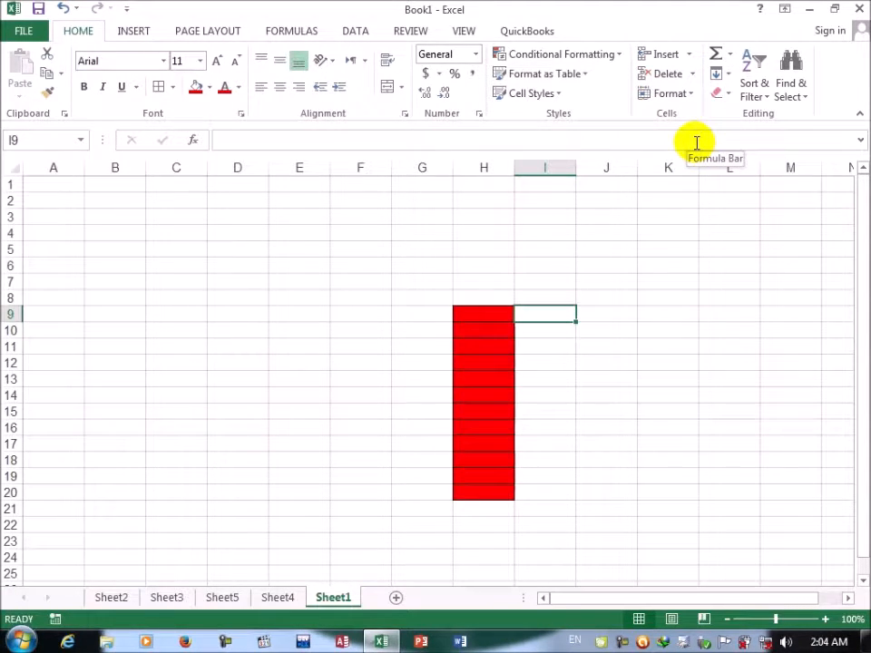
Step: Delete the worksheets Sheet3, Sheet5 and Sheet4 with the Delete Sheet command
{"action": "left_click", "coordinate": [696, 77]}
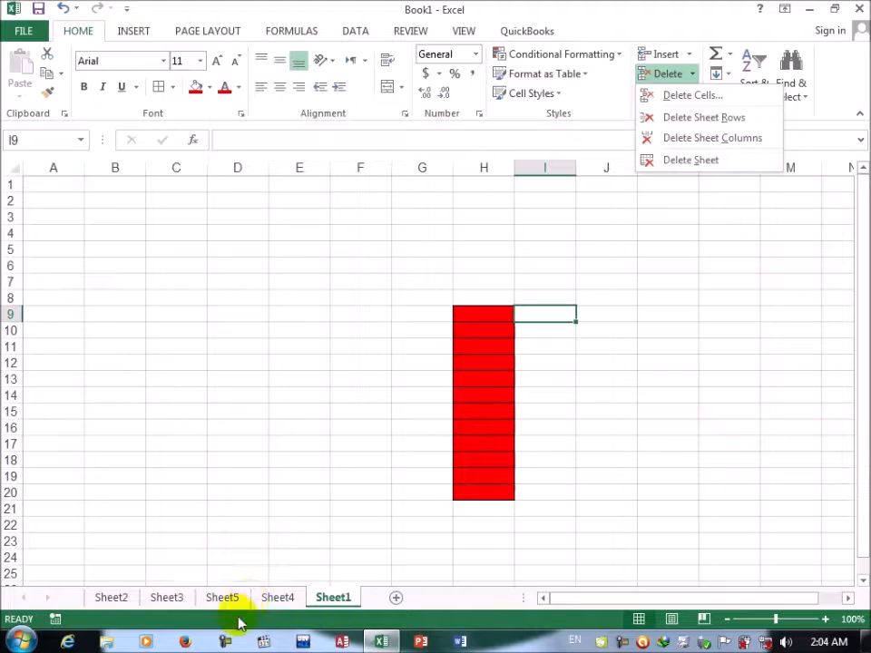
{"action": "left_click", "coordinate": [279, 601]}
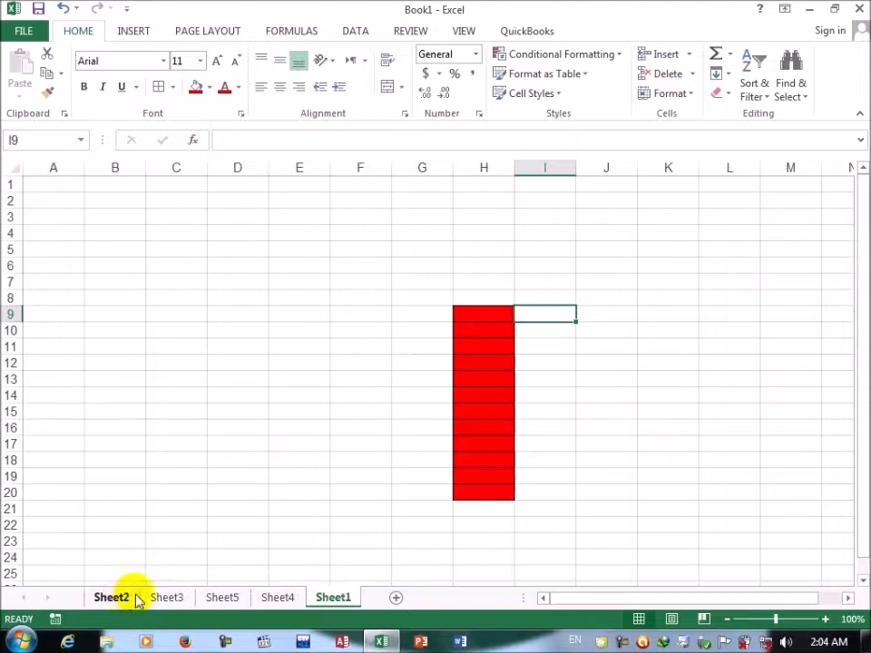
{"action": "left_click", "coordinate": [163, 597]}
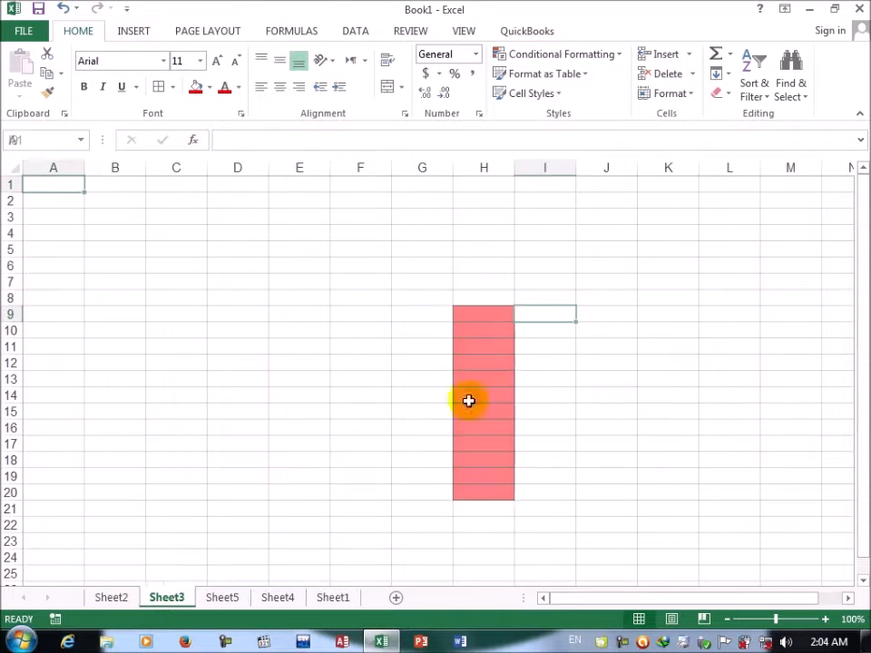
{"action": "left_click", "coordinate": [694, 77]}
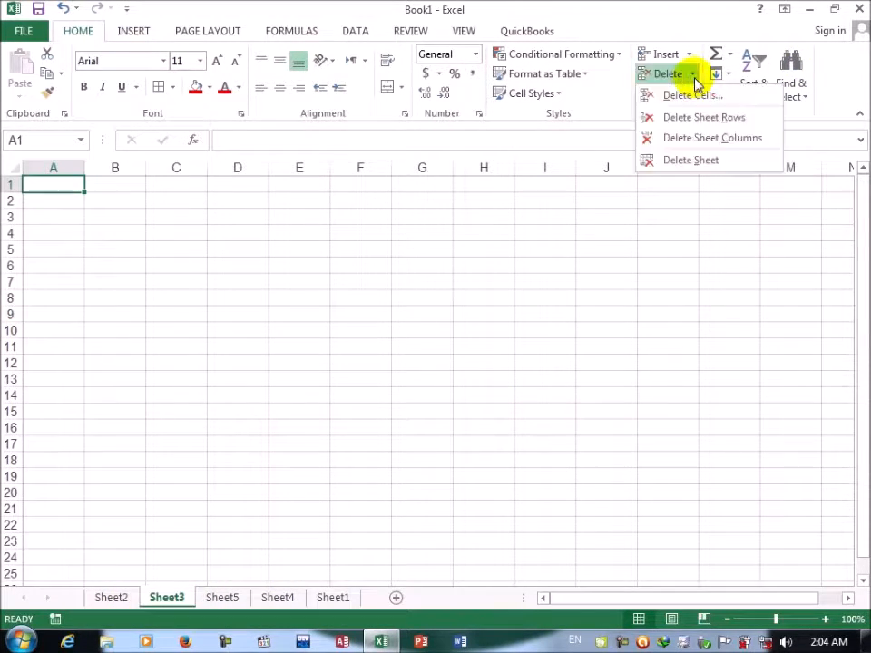
{"action": "left_click", "coordinate": [673, 160]}
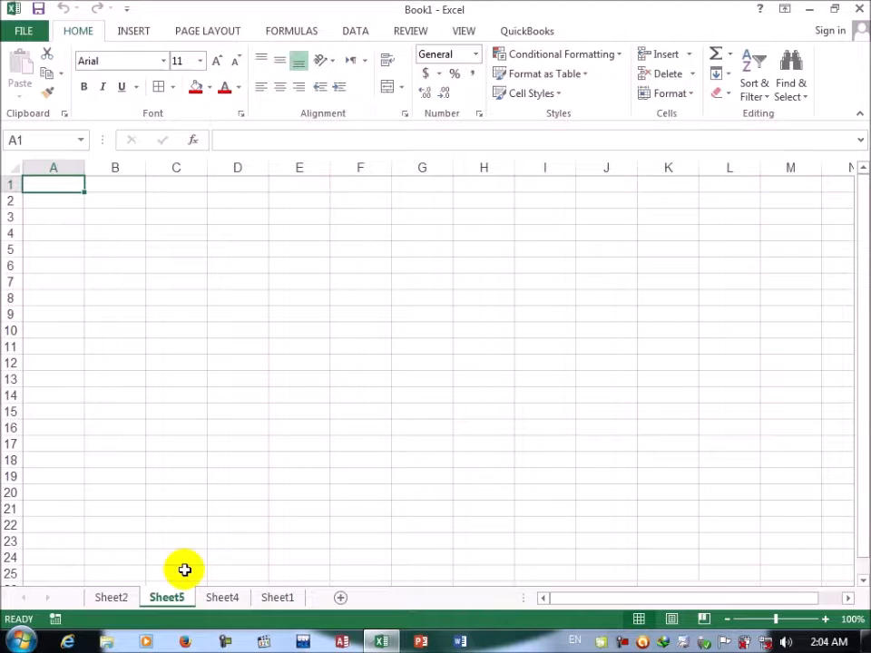
{"action": "left_click", "coordinate": [689, 75]}
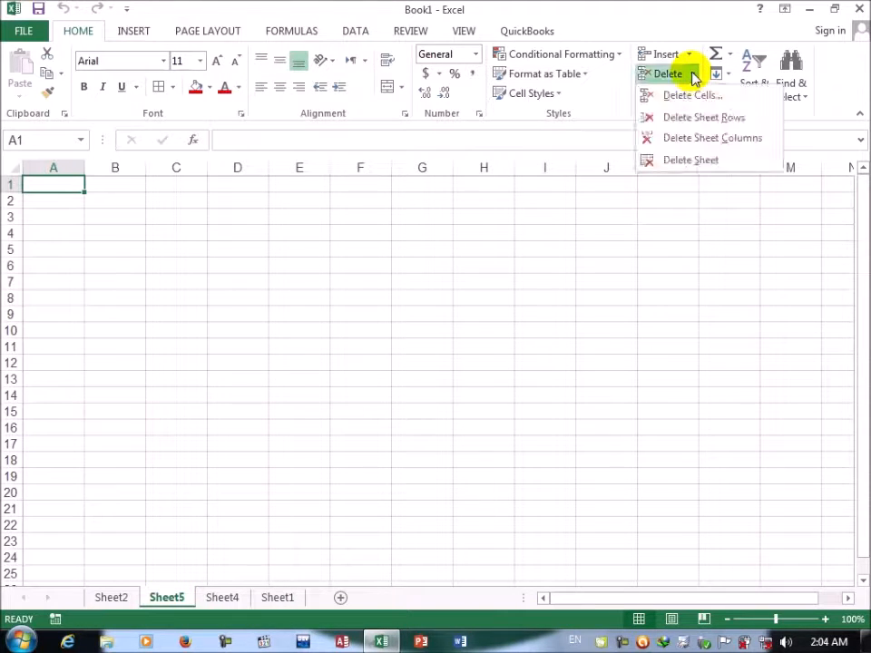
{"action": "left_click", "coordinate": [672, 159]}
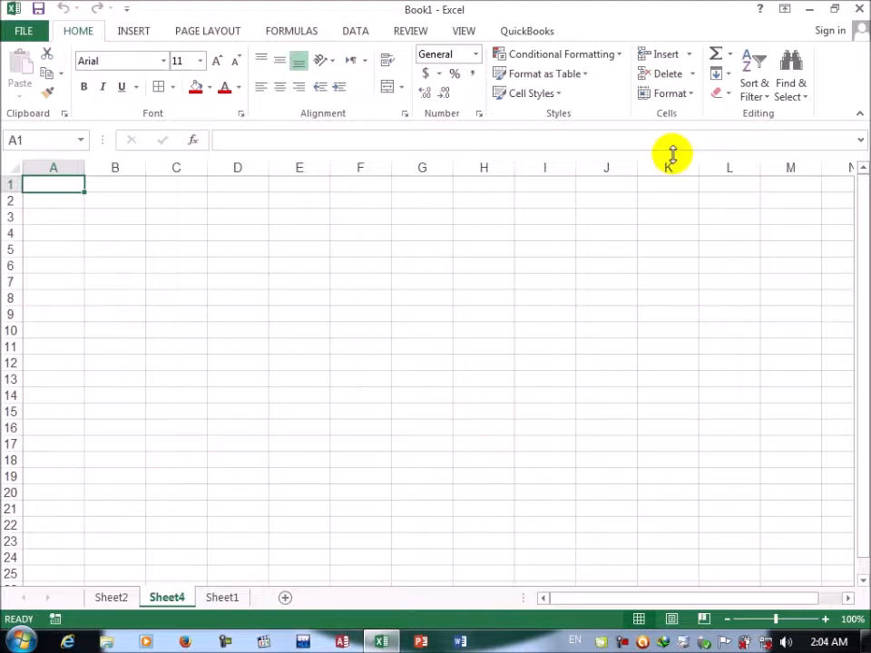
{"action": "left_click", "coordinate": [694, 76]}
{"action": "left_click", "coordinate": [675, 168]}
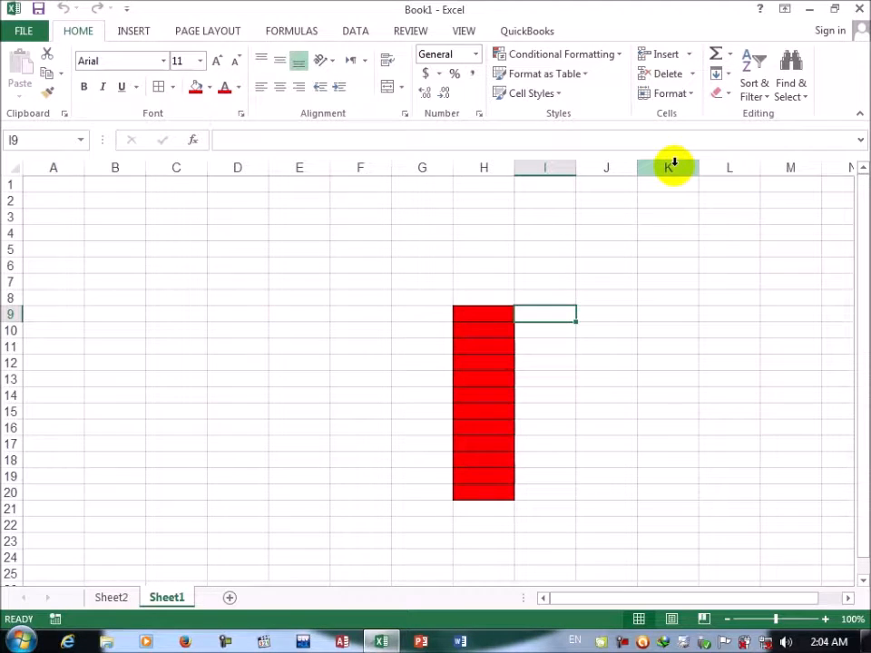
Step: Add a new worksheet after Sheet1 and view the sheet commands available for it
{"action": "left_click", "coordinate": [230, 597]}
{"action": "right_click", "coordinate": [238, 598]}
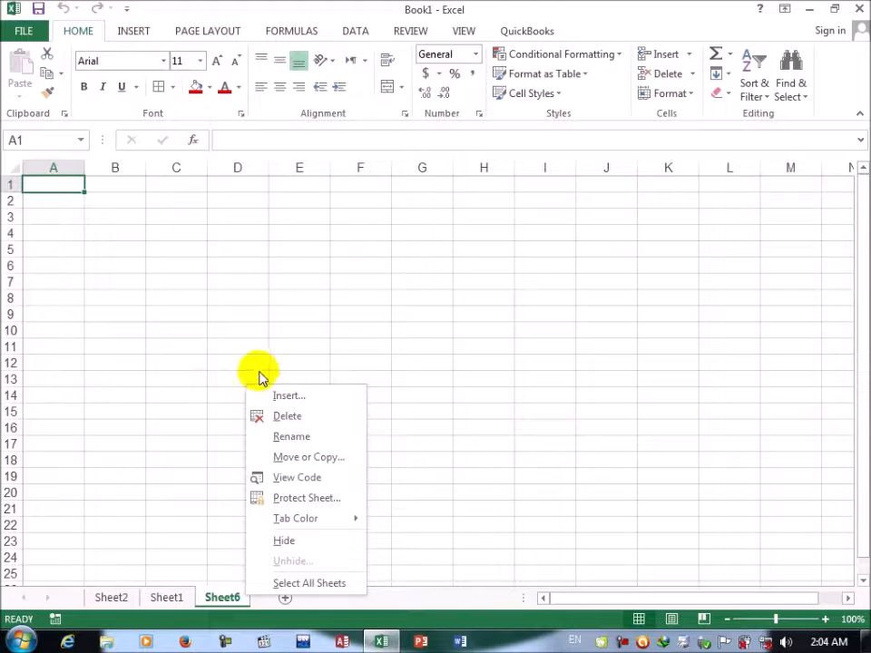
{"action": "left_click", "coordinate": [245, 310]}
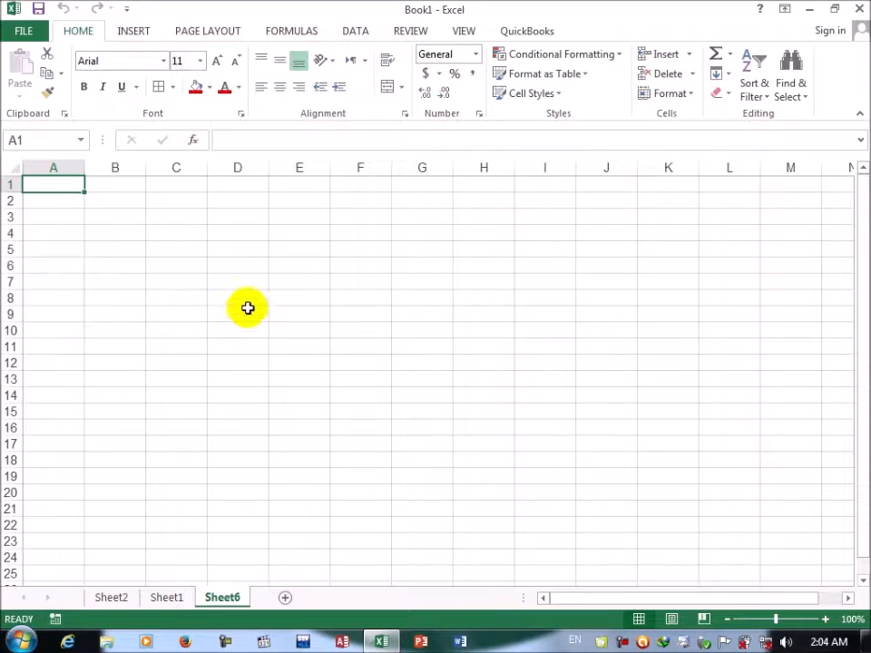
{"action": "left_click", "coordinate": [692, 97]}
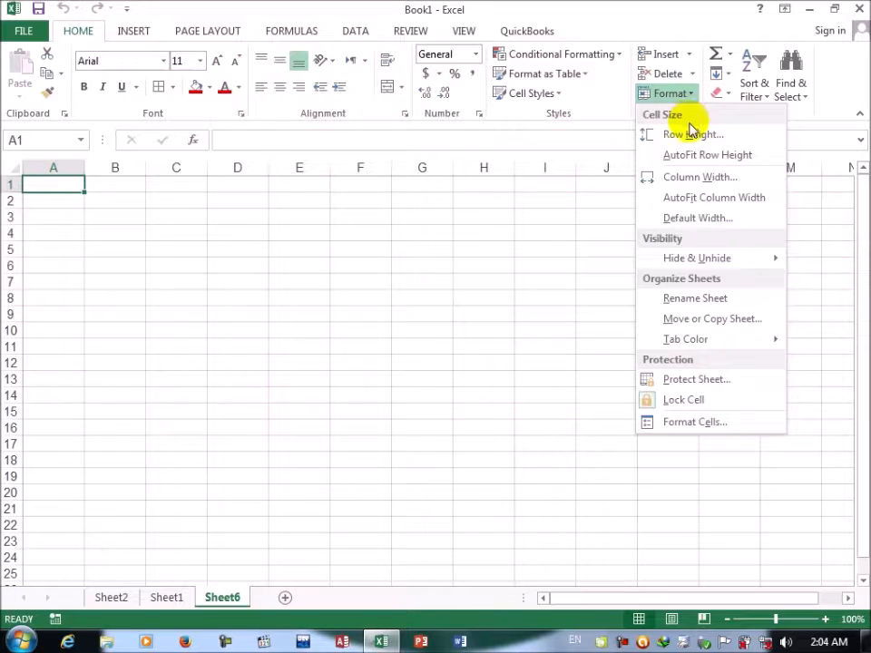
{"action": "left_click", "coordinate": [295, 295]}
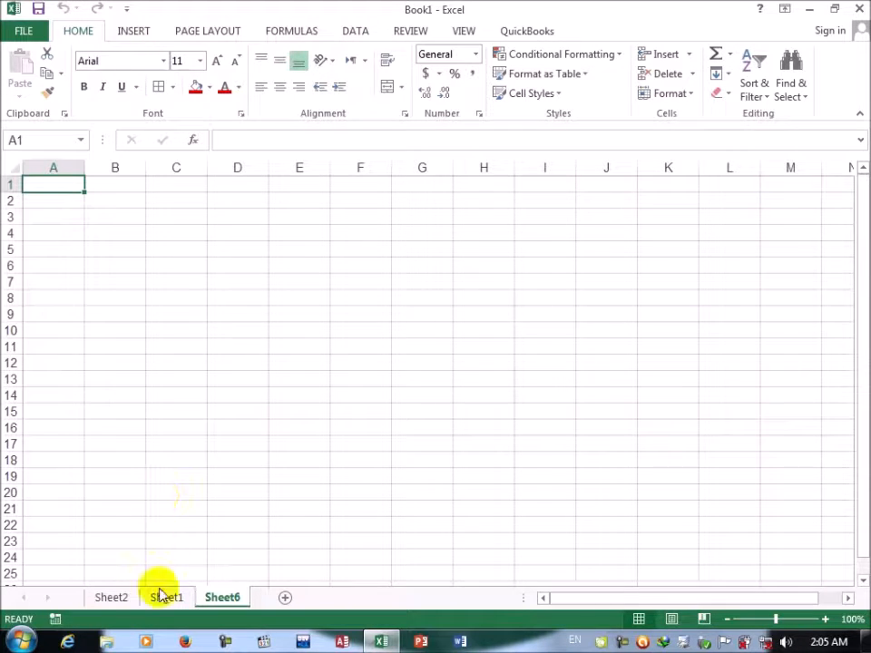
Step: Apply all borders and the standard green fill colour to the range C4:J18 on Sheet6
{"action": "left_click_drag", "start_coordinate": [167, 233], "coordinate": [577, 465]}
{"action": "left_click", "coordinate": [161, 89]}
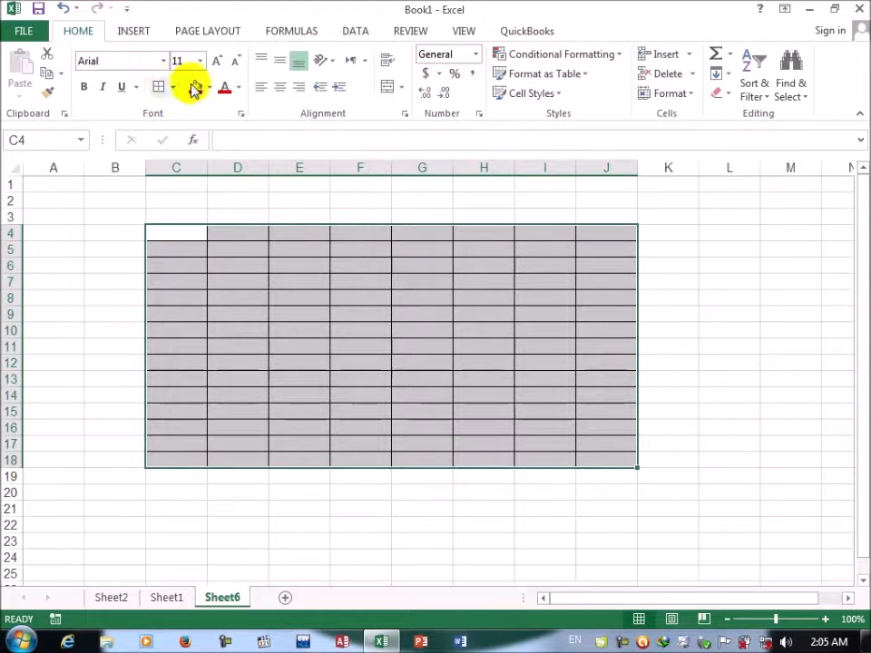
{"action": "left_click", "coordinate": [237, 88]}
{"action": "left_click", "coordinate": [208, 87]}
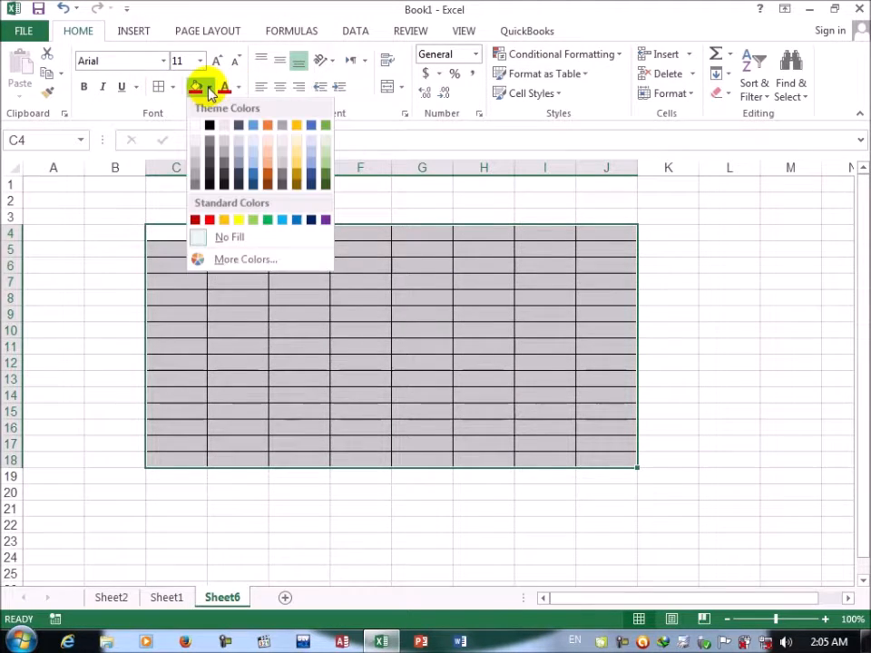
{"action": "left_click", "coordinate": [270, 220]}
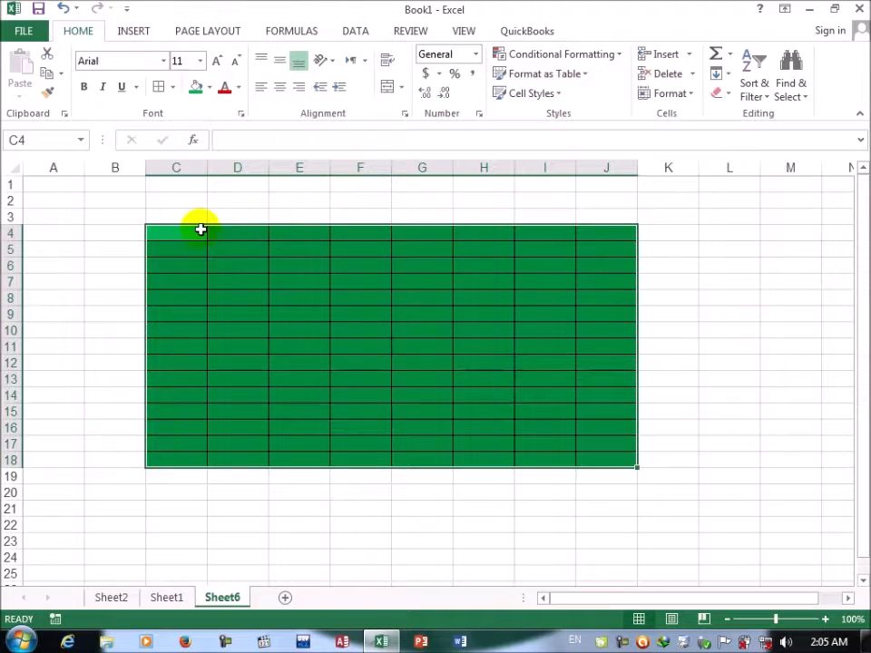
Step: Enter the text "cell" into every cell of the selected range C4:J18 at once
{"action": "type", "text": "cell"}
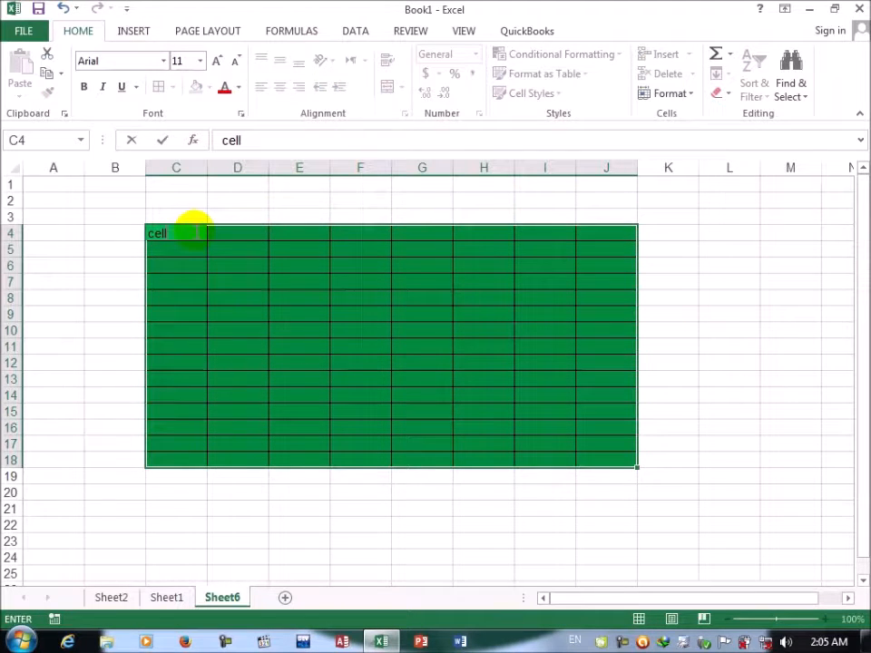
{"action": "key", "text": "ctrl+Return"}
Step: Set the height of row 7 to 20 from cell F7 with the Row Height command
{"action": "left_click", "coordinate": [365, 283]}
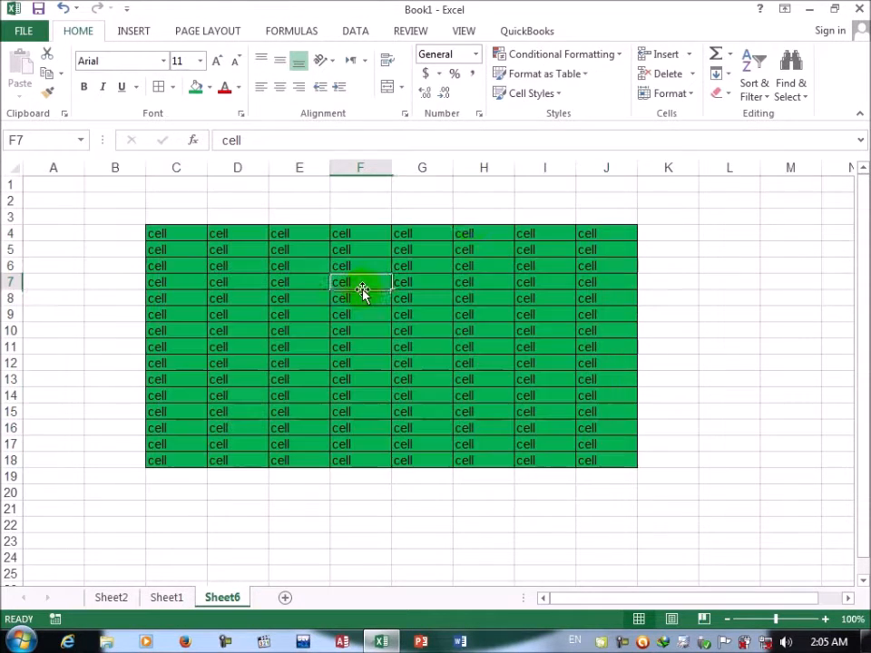
{"action": "left_click", "coordinate": [692, 97]}
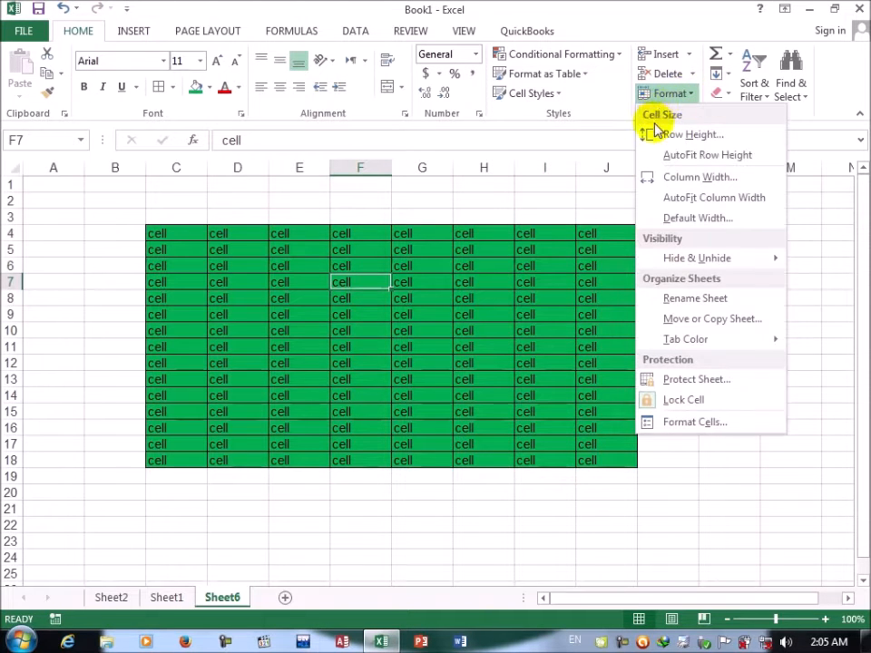
{"action": "left_click", "coordinate": [657, 134]}
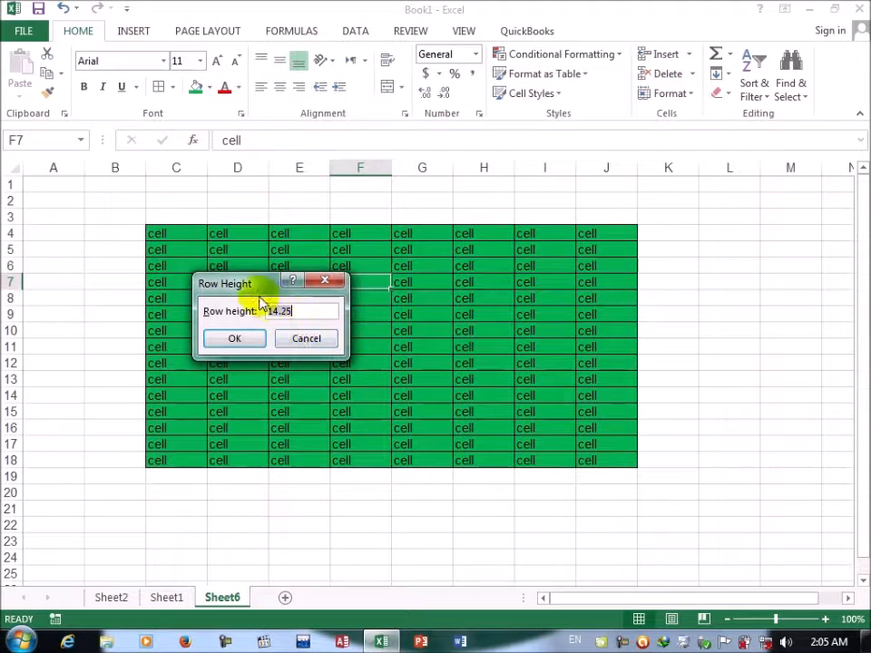
{"action": "left_click_drag", "start_coordinate": [239, 288], "coordinate": [335, 352]}
{"action": "key", "text": "BackSpace"}
{"action": "type", "text": "2"}
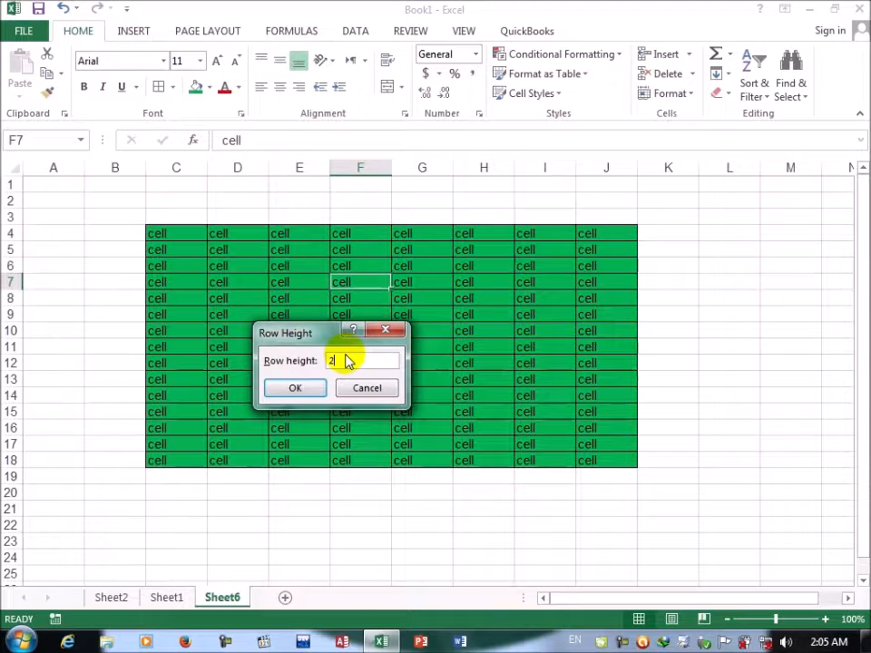
{"action": "type", "text": "0"}
{"action": "key", "text": "Return"}
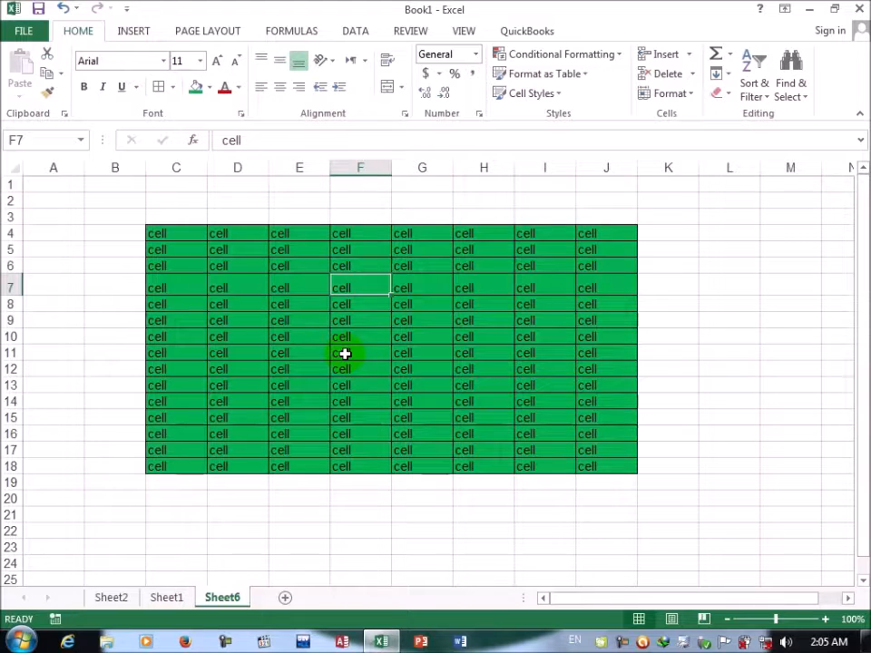
Step: Reduce the height of row 7 to 5 with the Row Height command
{"action": "left_click", "coordinate": [685, 92]}
{"action": "left_click", "coordinate": [686, 135]}
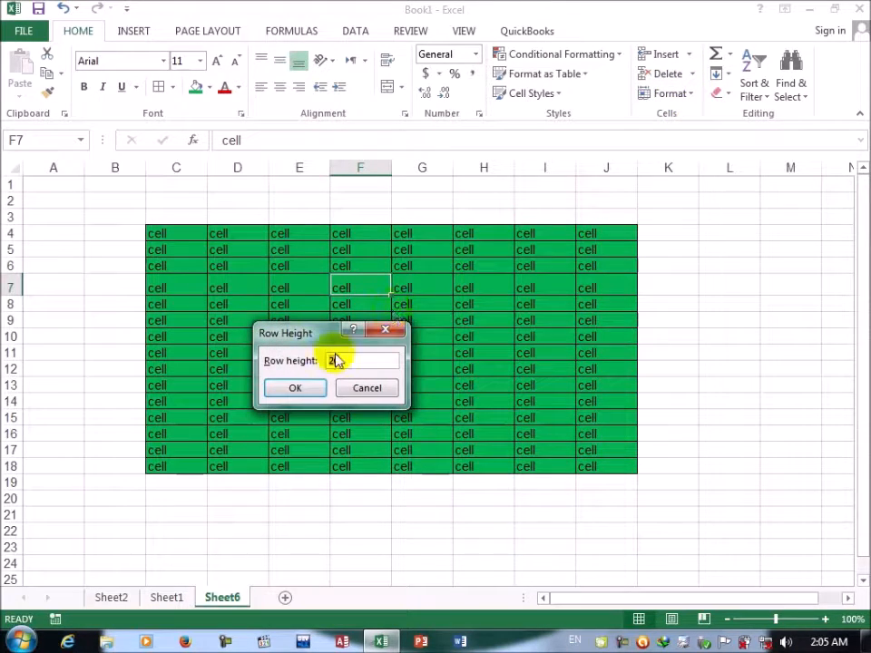
{"action": "key", "text": "BackSpace"}
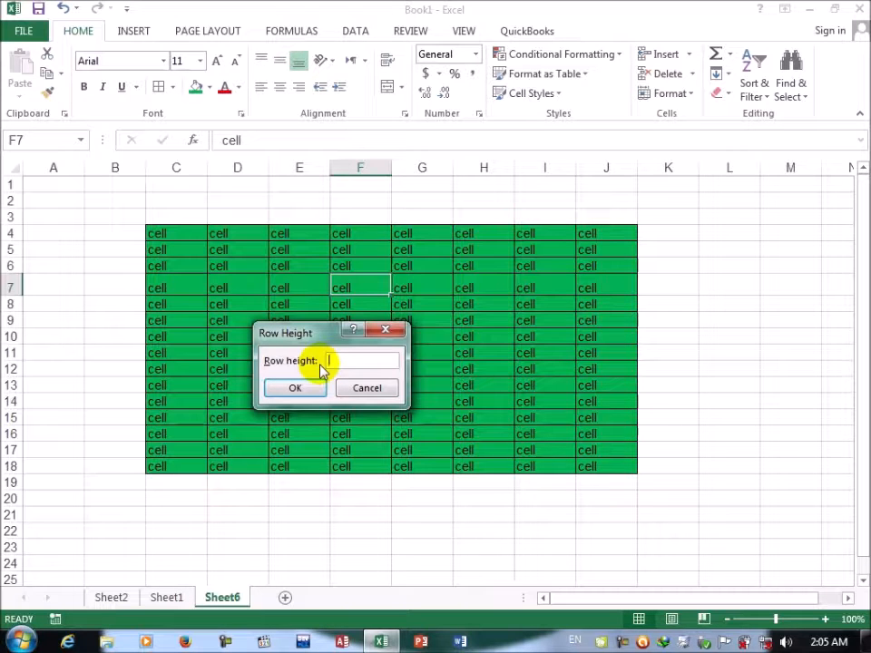
{"action": "type", "text": "5"}
{"action": "key", "text": "Return"}
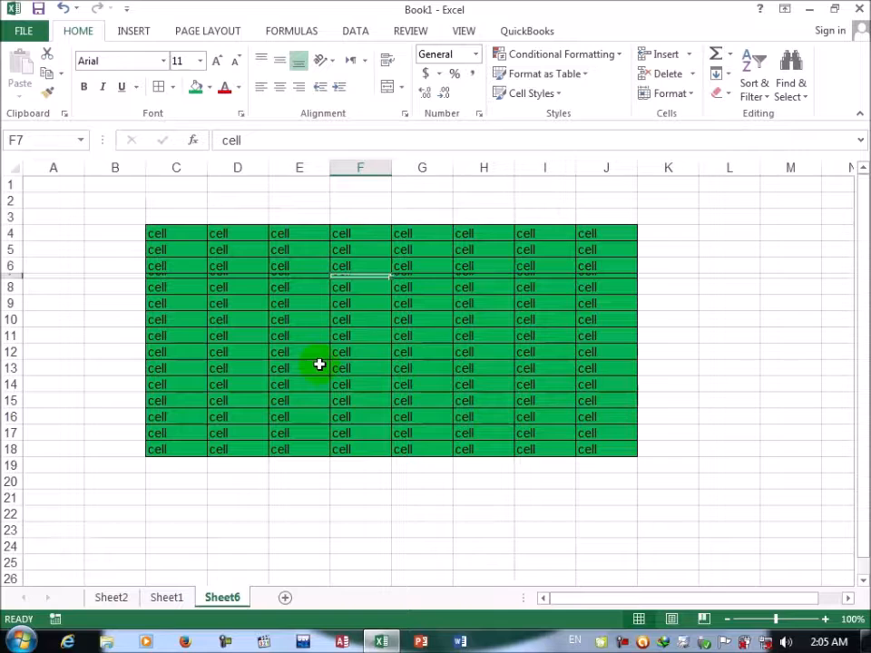
Step: Set the height of row 7 to 14.50 with the Row Height command
{"action": "left_click", "coordinate": [695, 97]}
{"action": "left_click", "coordinate": [674, 134]}
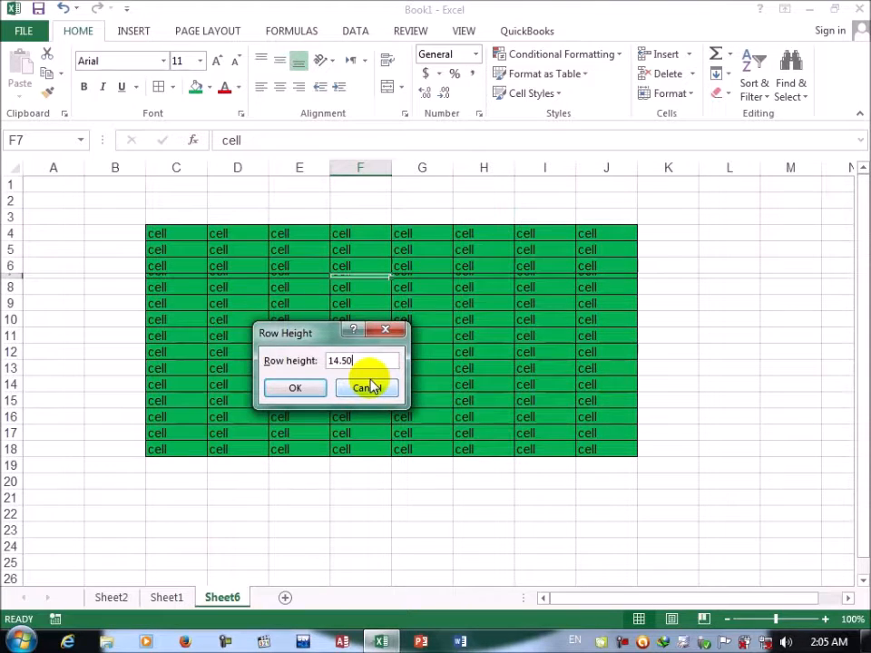
{"action": "key", "text": "Return"}
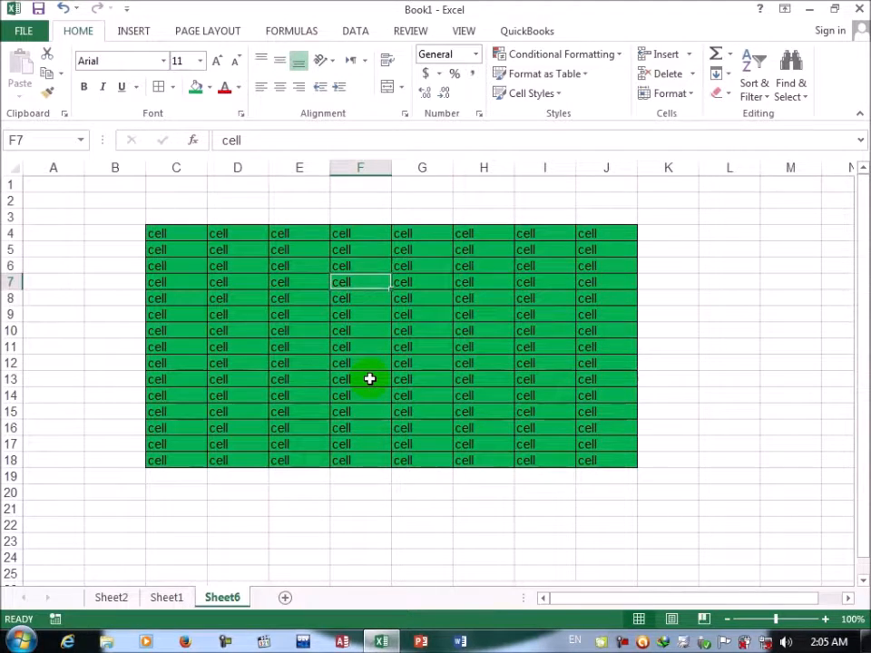
Step: Try to set the height of row 7 to 1000000 with the Row Height command
{"action": "left_click", "coordinate": [690, 95]}
{"action": "left_click", "coordinate": [670, 136]}
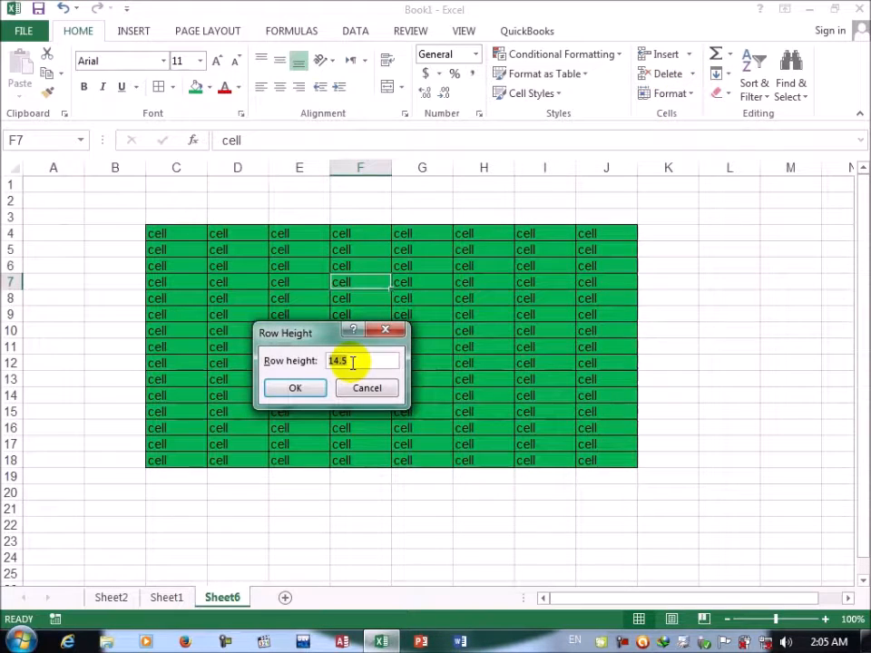
{"action": "key", "text": "BackSpace"}
{"action": "type", "text": "1000000"}
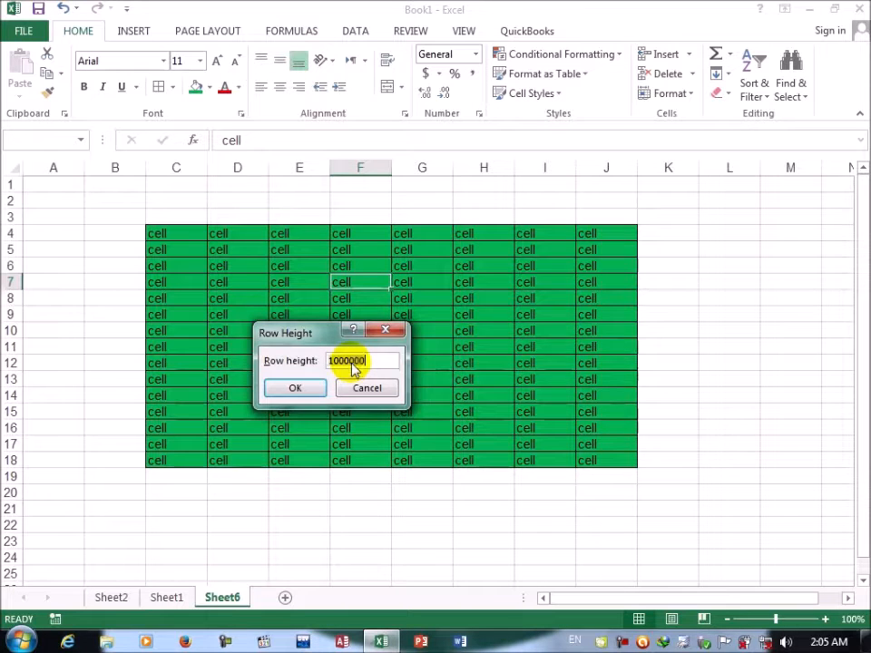
{"action": "key", "text": "Return"}
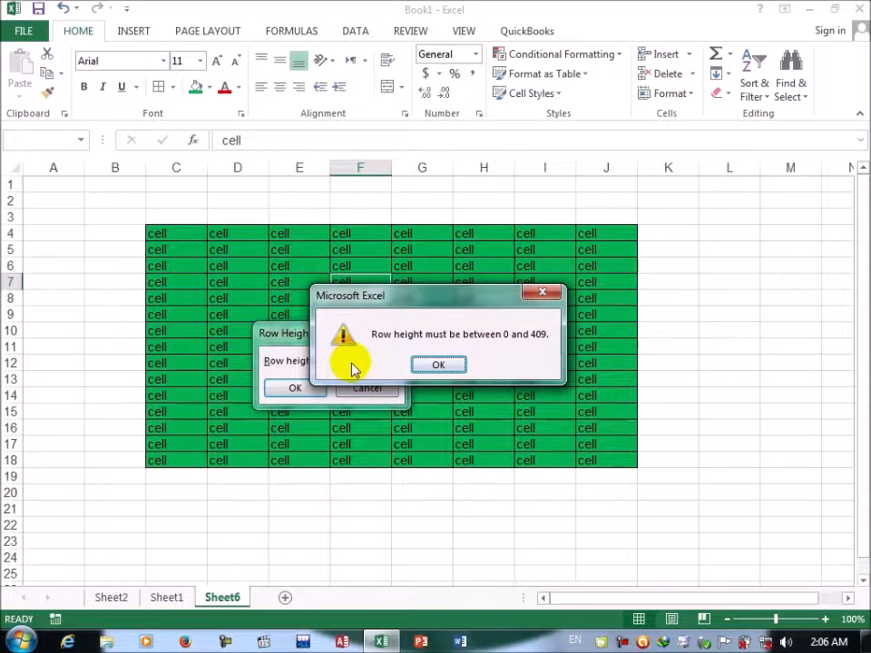
{"action": "key", "text": "Return"}
Step: Hide row 7 by setting its row height to 0
{"action": "key", "text": "BackSpace"}
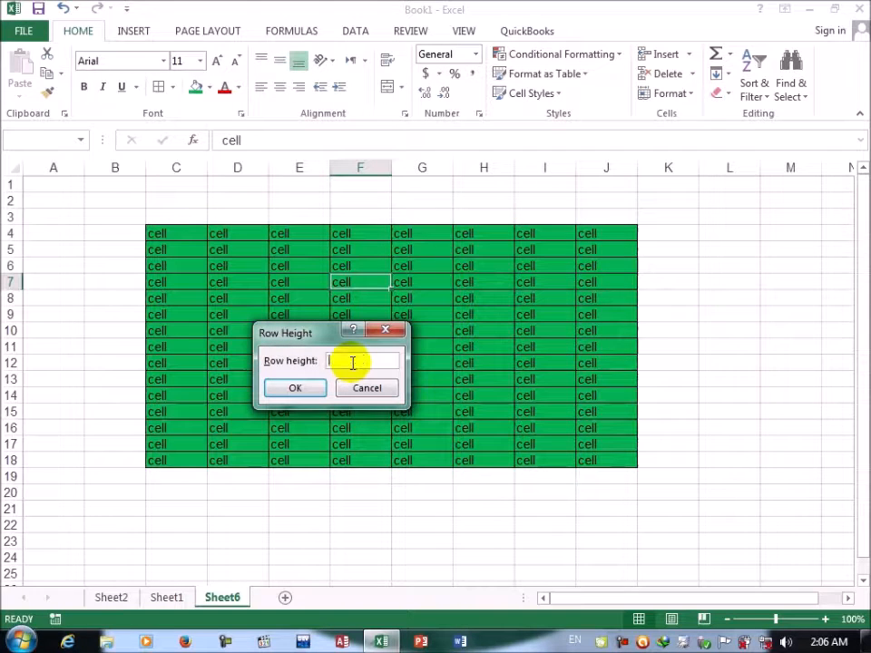
{"action": "type", "text": "0"}
{"action": "key", "text": "Return"}
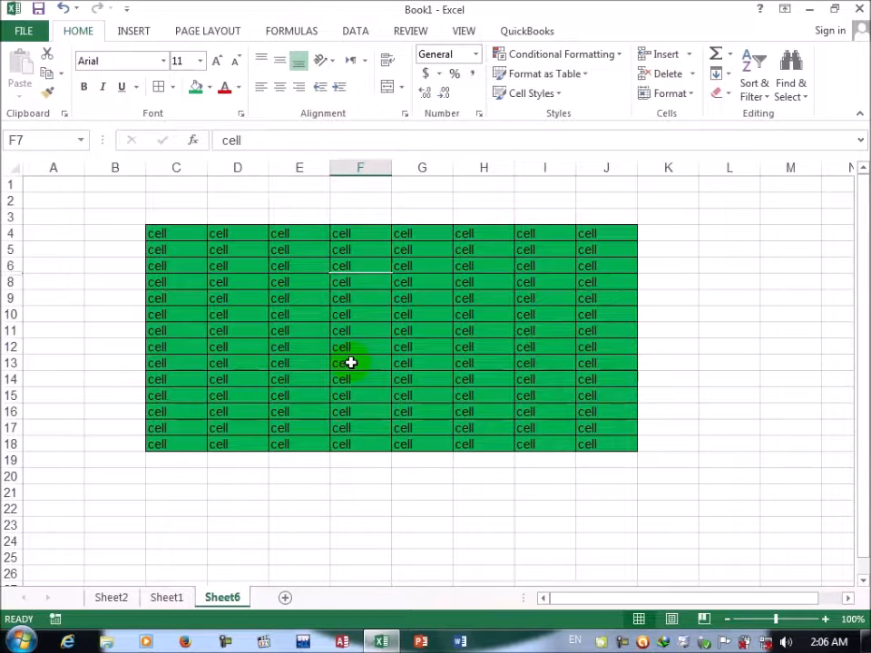
Step: Set the height of row 7 to 14.50 and apply AutoFit Row Height to it
{"action": "left_click", "coordinate": [693, 95]}
{"action": "left_click", "coordinate": [683, 133]}
{"action": "type", "text": "14.50"}
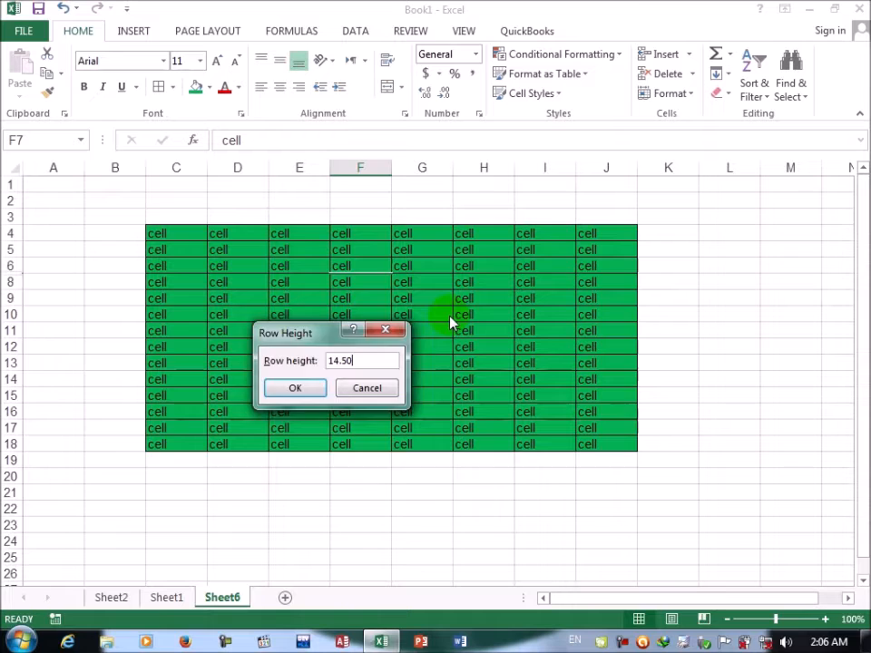
{"action": "key", "text": "Return"}
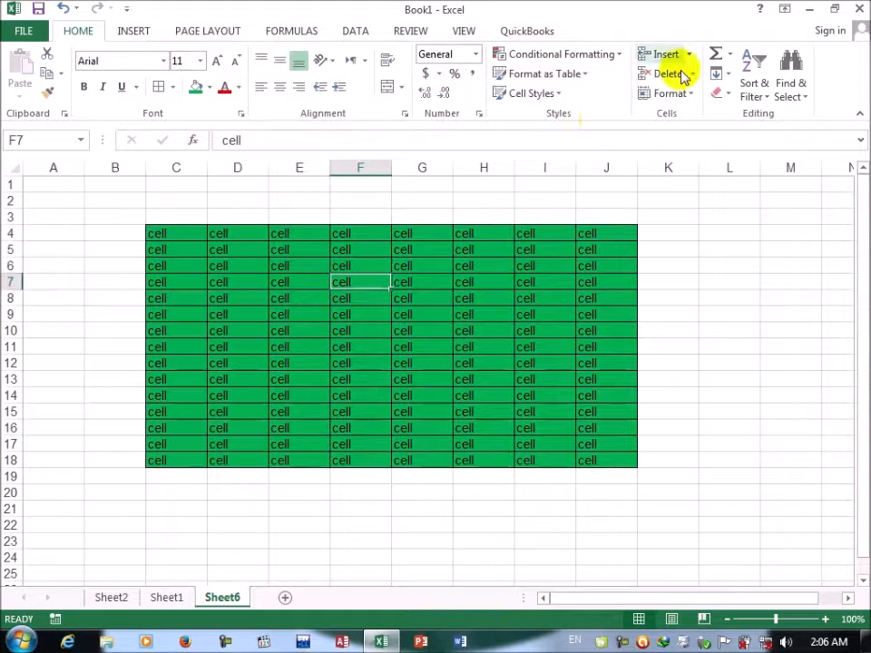
{"action": "left_click", "coordinate": [690, 98]}
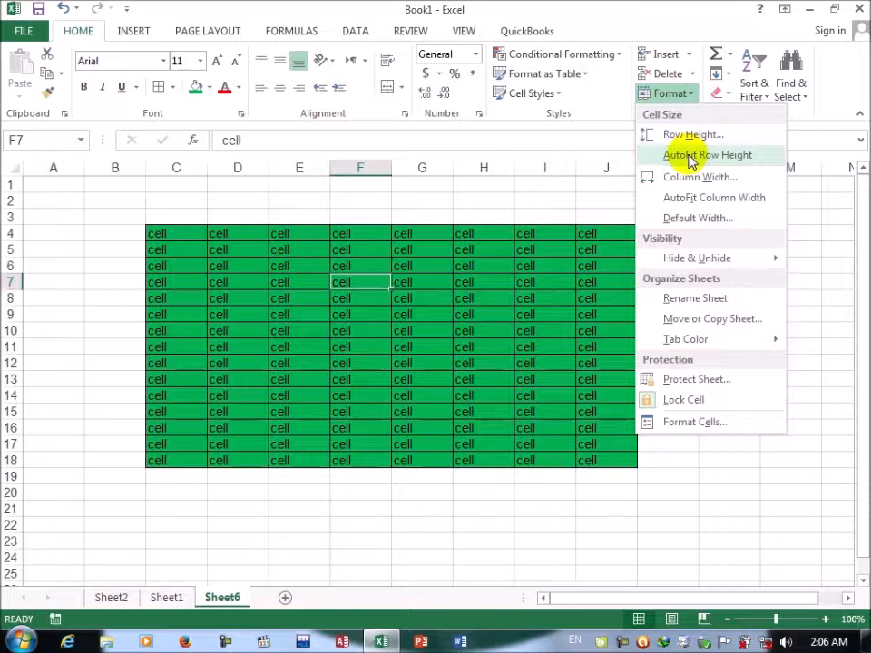
{"action": "left_click", "coordinate": [691, 156]}
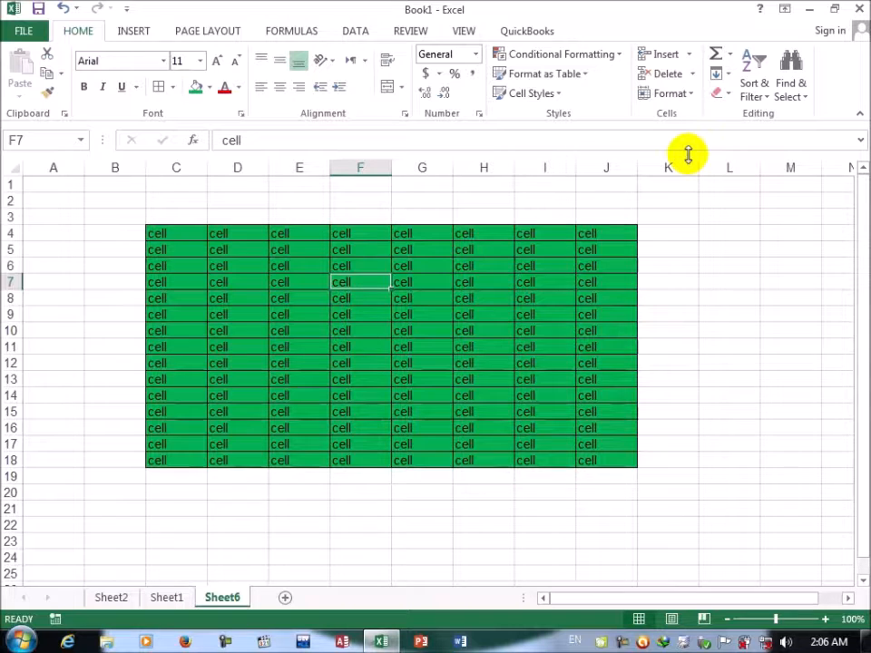
Step: Set the width of column F to 10 with the Column Width command
{"action": "left_click", "coordinate": [692, 95]}
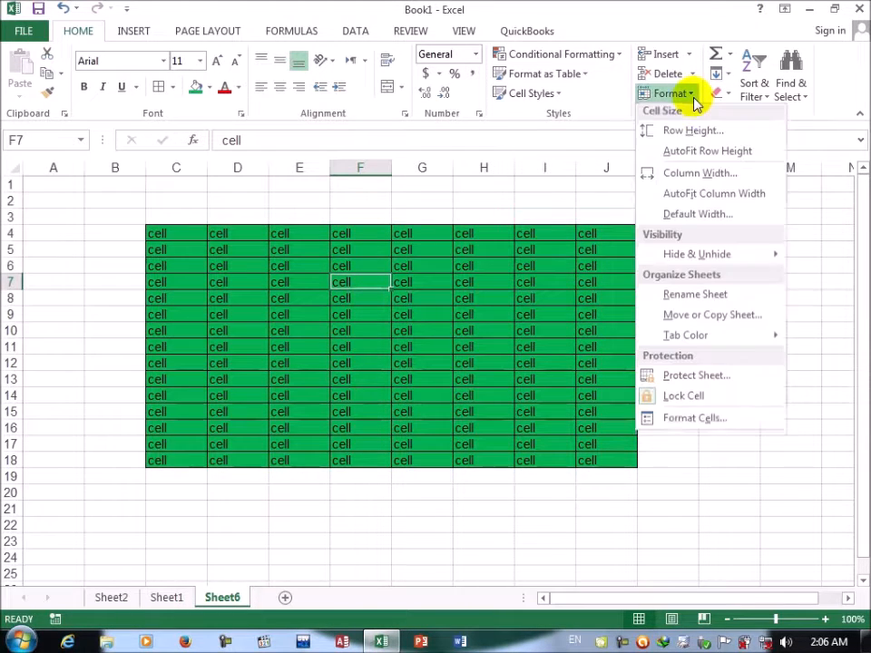
{"action": "left_click", "coordinate": [686, 179]}
{"action": "key", "text": "BackSpace"}
{"action": "type", "text": "10"}
{"action": "key", "text": "Return"}
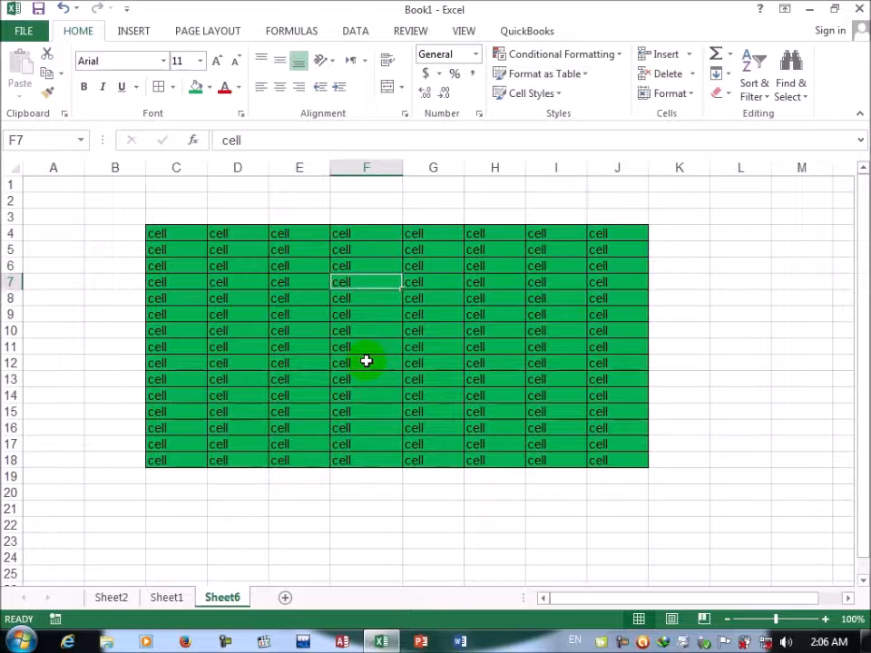
Step: Set the width of column F to 20 with the Column Width command
{"action": "left_click", "coordinate": [688, 95]}
{"action": "left_click", "coordinate": [685, 178]}
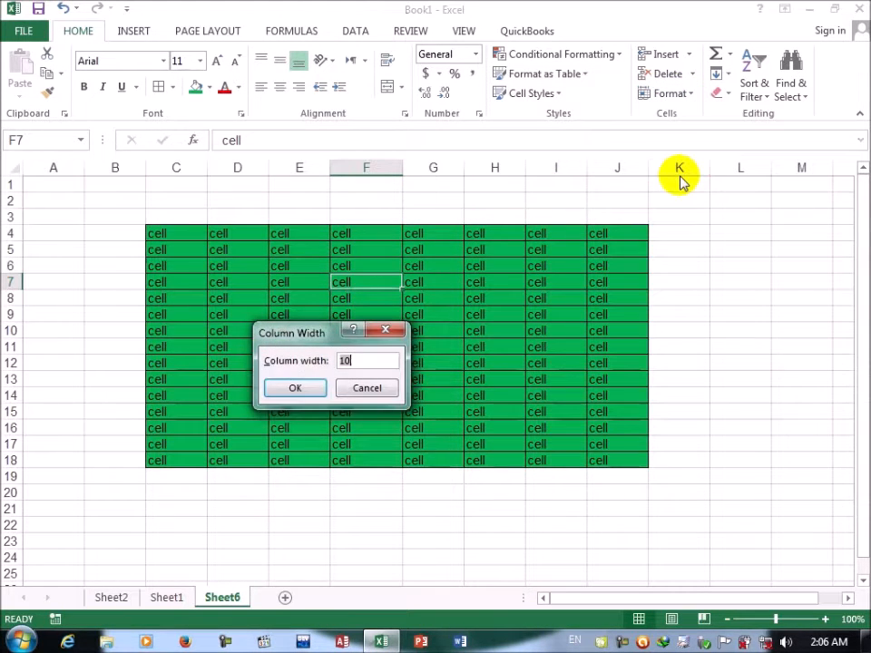
{"action": "type", "text": "2"}
{"action": "key", "text": "Return"}
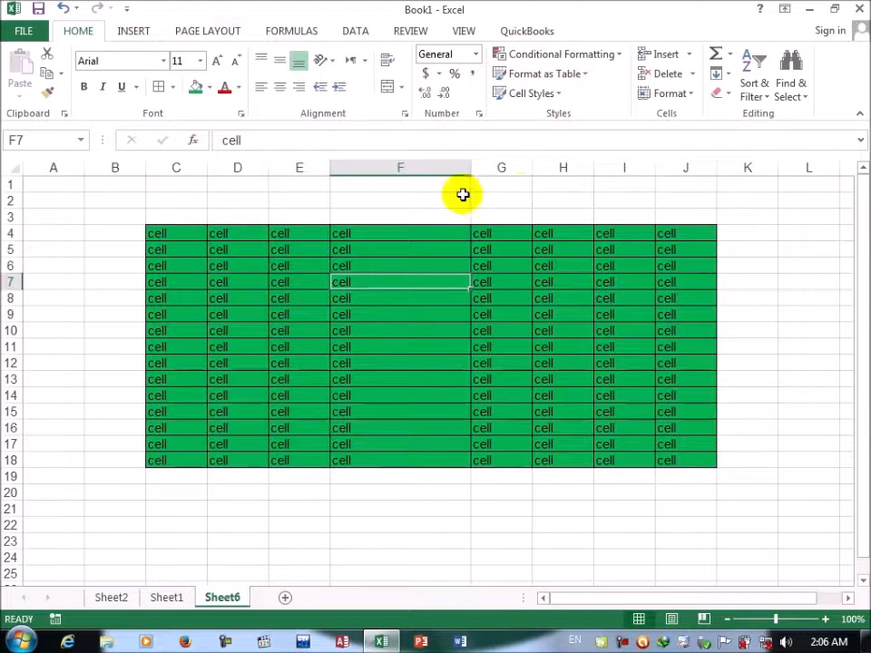
Step: Widen column F and make row 7 slightly taller by moving their header borders directly
{"action": "left_click_drag", "start_coordinate": [470, 168], "coordinate": [552, 175]}
{"action": "mouse_move", "coordinate": [12, 288]}
{"action": "left_mouse_down"}
{"action": "mouse_move", "coordinate": [12, 278]}
{"action": "mouse_move", "coordinate": [12, 293]}
{"action": "left_mouse_up"}
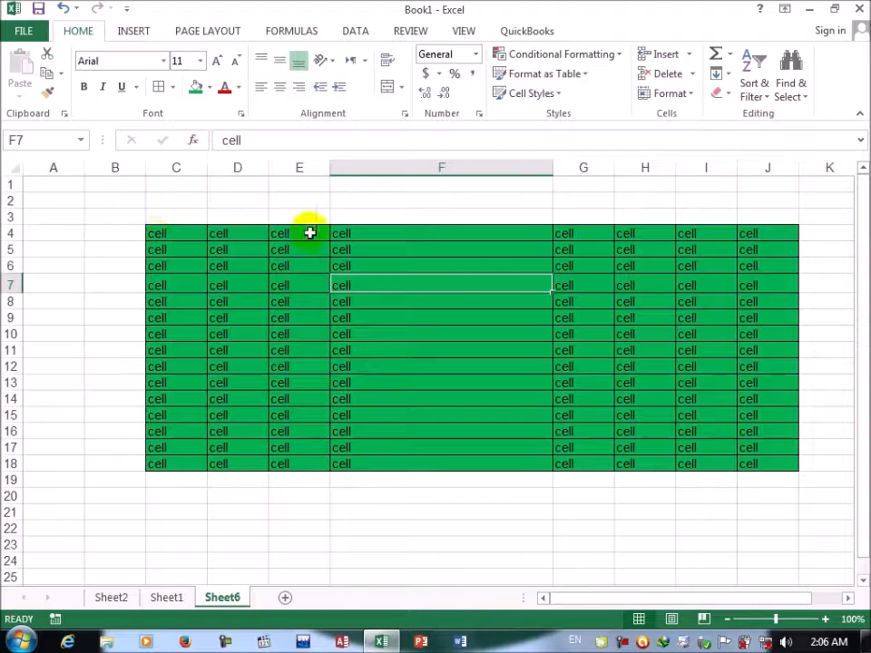
Step: Apply AutoFit Column Width to column F and accept 8.38 as the standard width with the Default Width command
{"action": "left_click", "coordinate": [687, 96]}
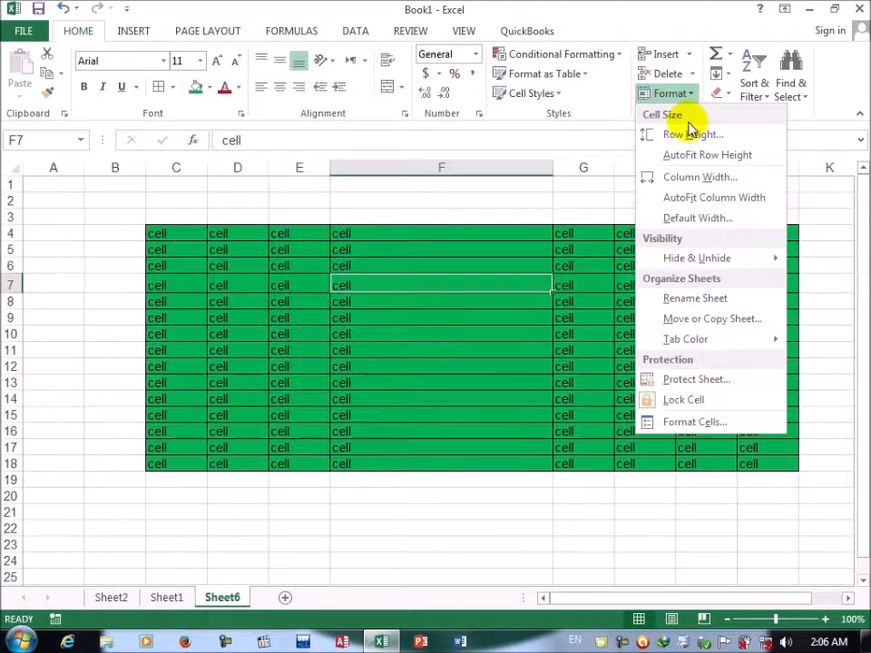
{"action": "left_click", "coordinate": [687, 200]}
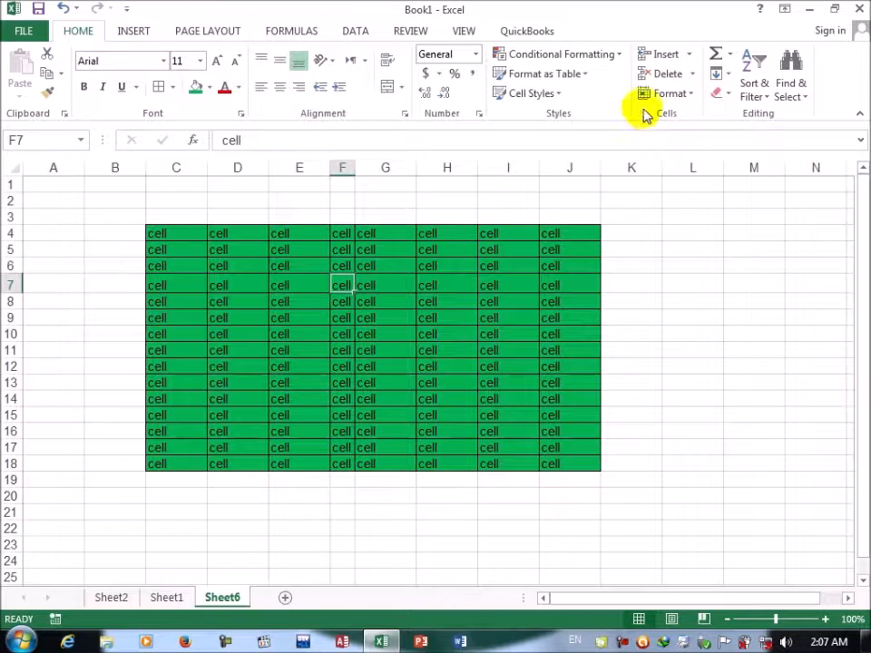
{"action": "left_click", "coordinate": [695, 98]}
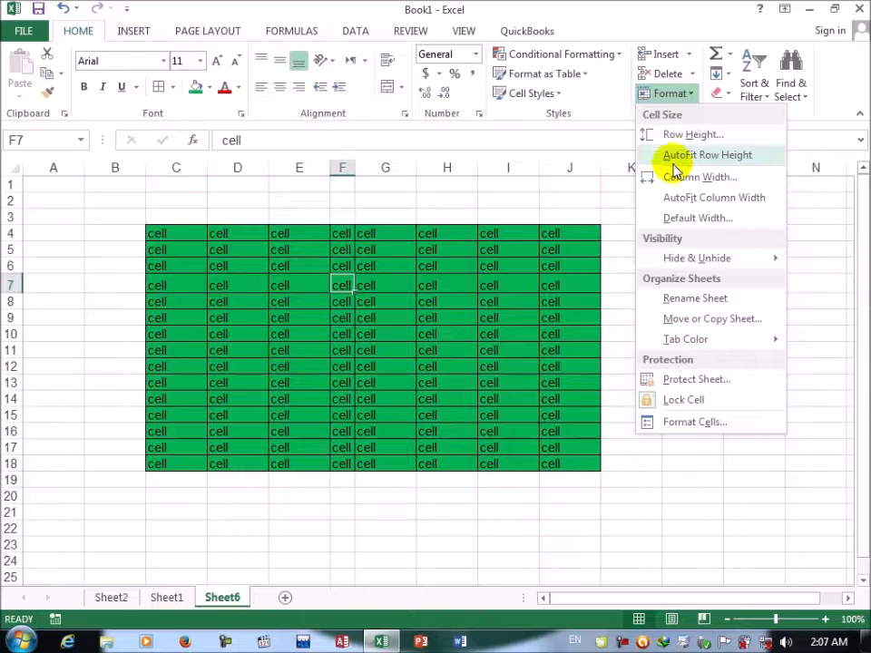
{"action": "left_click", "coordinate": [695, 218]}
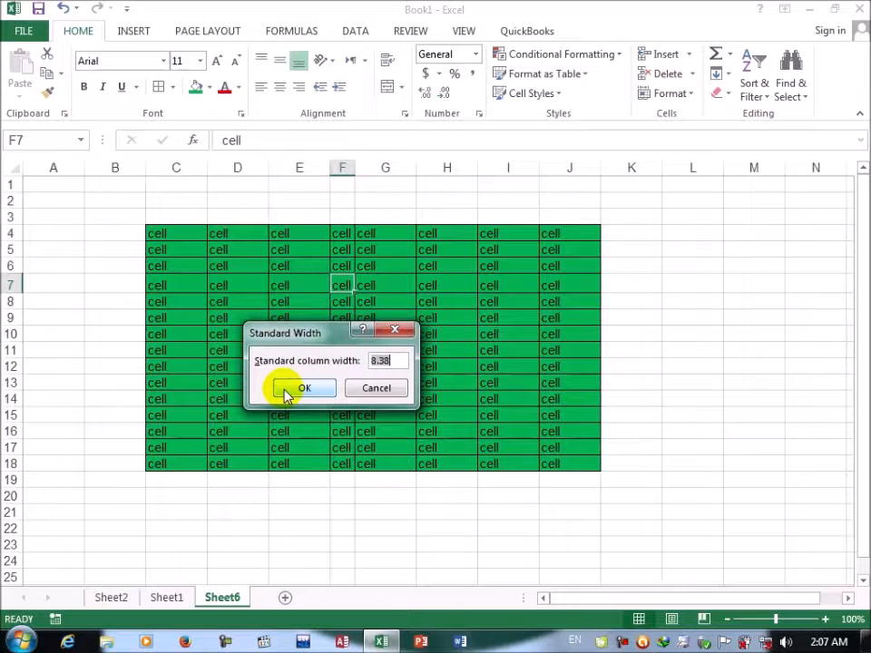
{"action": "left_click", "coordinate": [287, 391]}
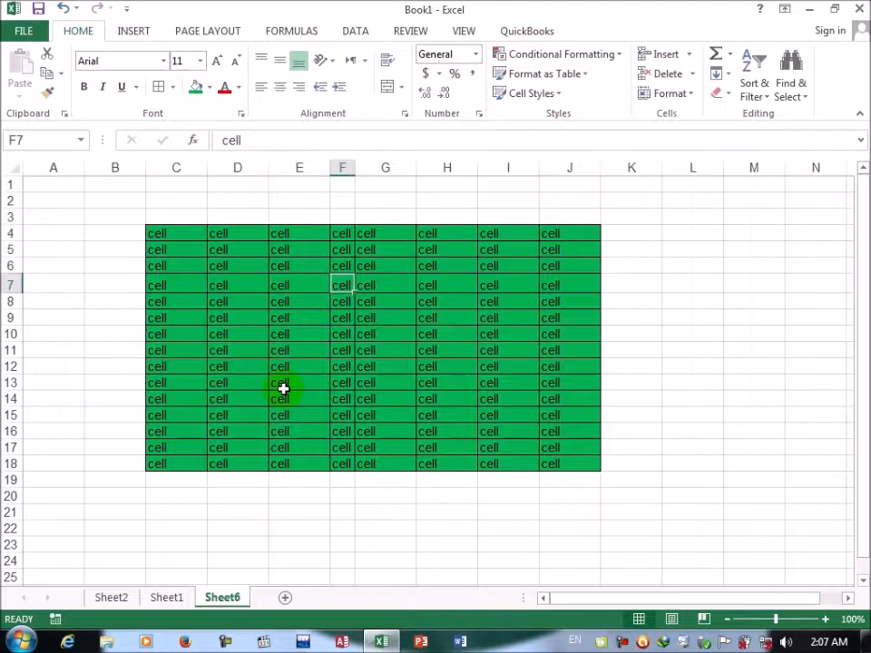
Step: Widen column F slightly by moving its header border directly
{"action": "left_click", "coordinate": [358, 162]}
{"action": "left_click_drag", "start_coordinate": [357, 162], "coordinate": [381, 163]}
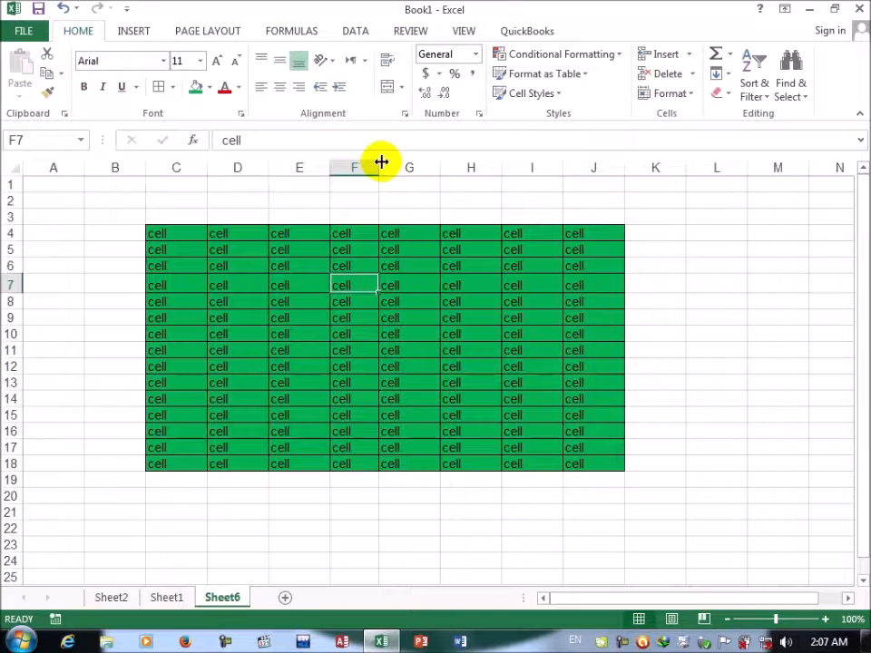
{"action": "left_click", "coordinate": [682, 94]}
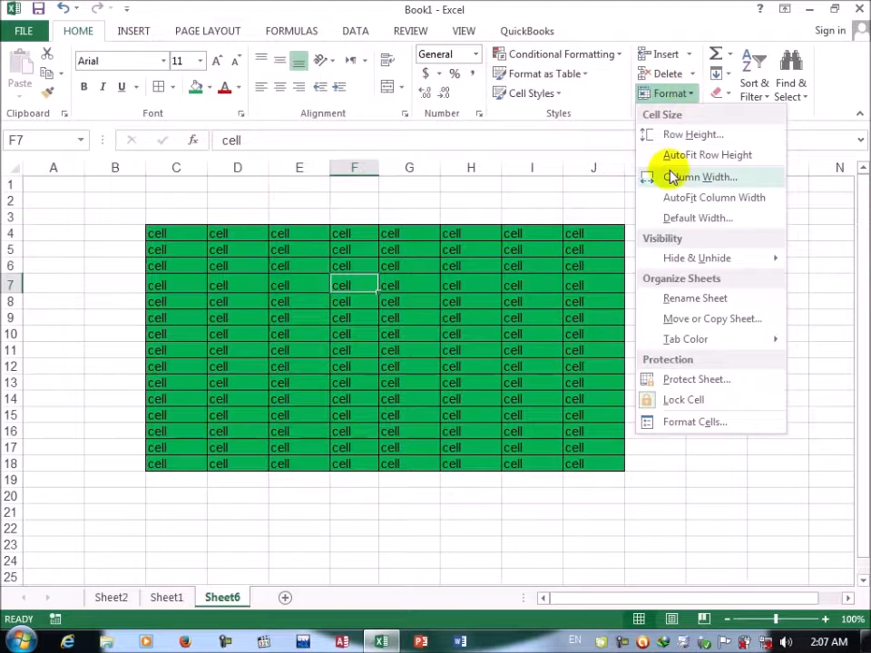
{"action": "mouse_move", "coordinate": [674, 261]}
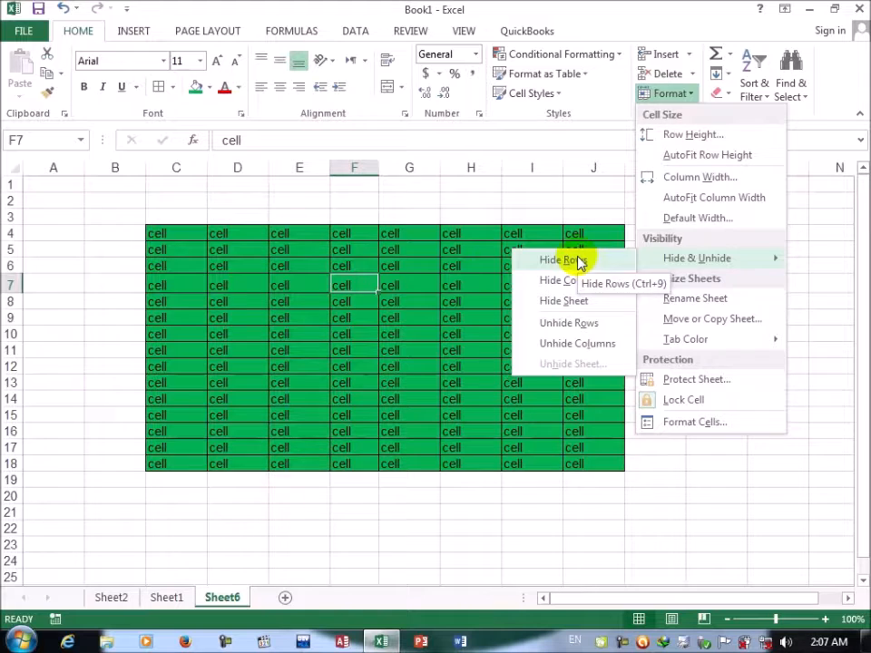
{"action": "key", "text": "Escape"}
{"action": "key", "text": "Escape"}
Step: Fill cells C7:J7 with standard red and hide the whole of row 7
{"action": "left_click_drag", "start_coordinate": [171, 286], "coordinate": [608, 283]}
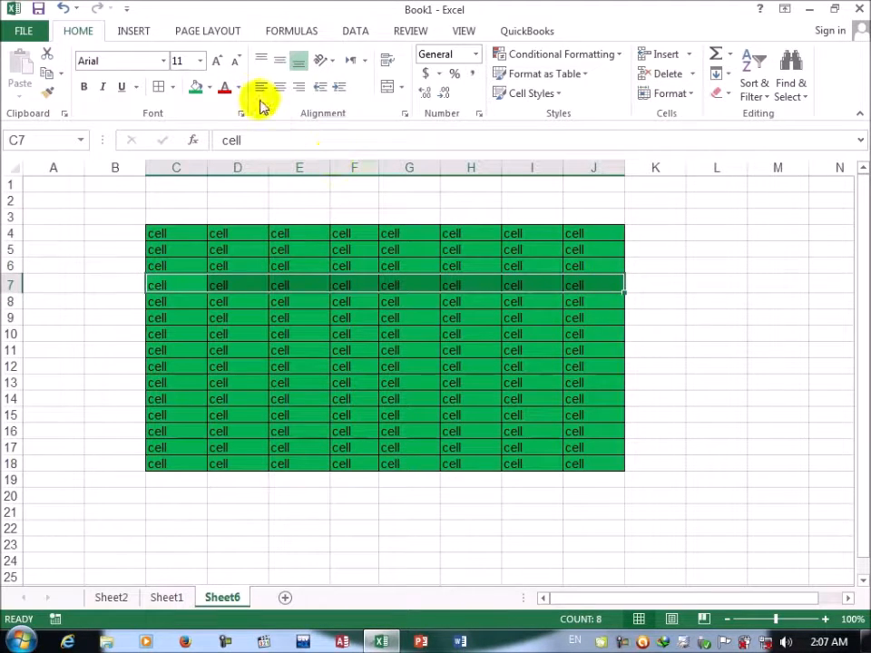
{"action": "left_click", "coordinate": [209, 88]}
{"action": "left_click", "coordinate": [206, 220]}
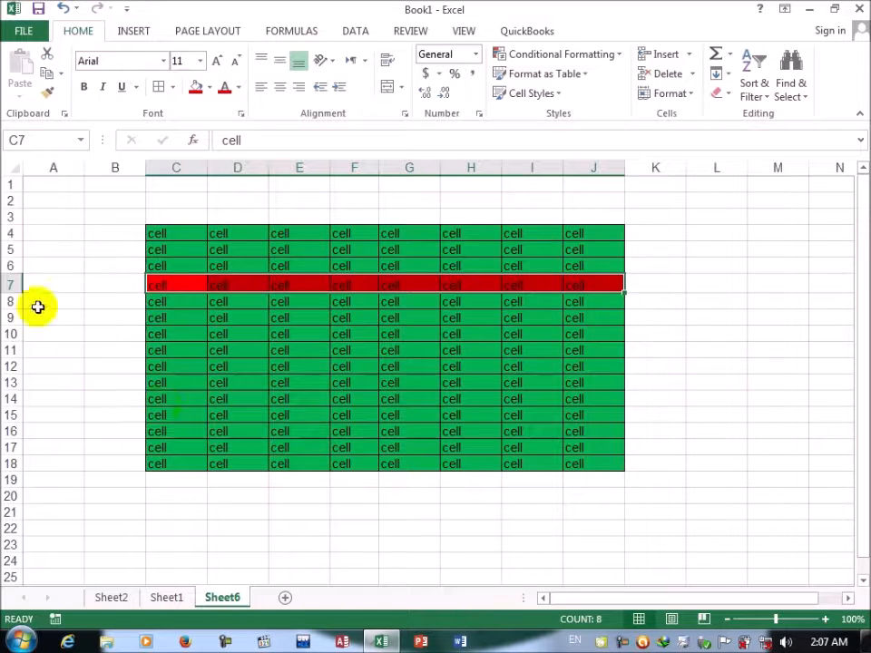
{"action": "left_click", "coordinate": [7, 283]}
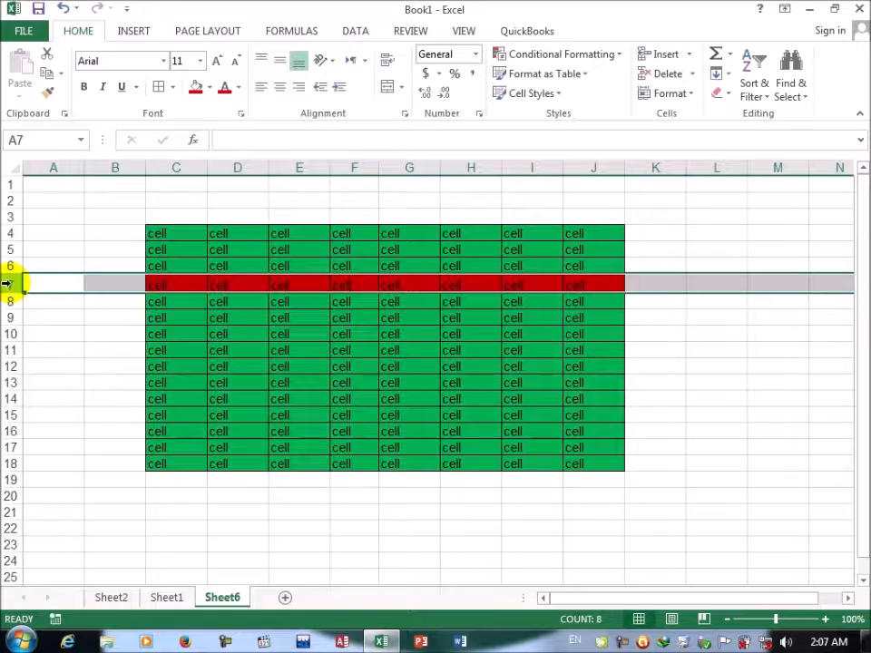
{"action": "left_click", "coordinate": [692, 94]}
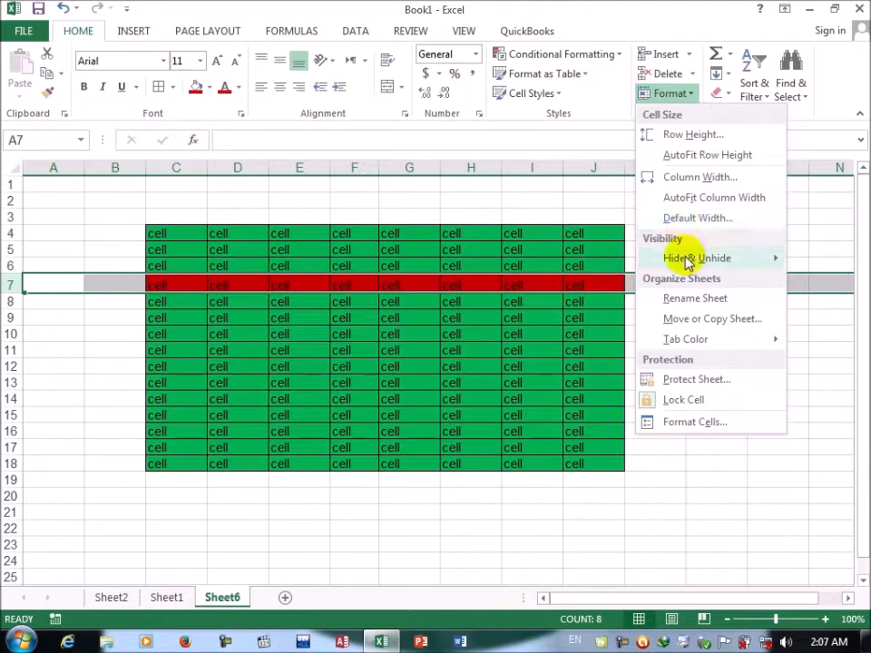
{"action": "mouse_move", "coordinate": [652, 258]}
{"action": "left_click", "coordinate": [564, 260]}
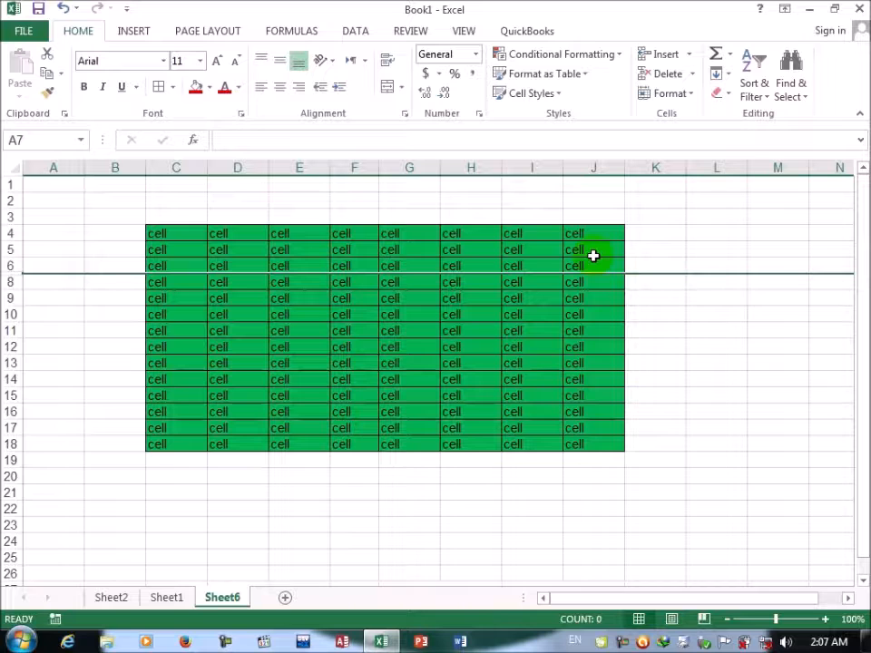
{"action": "left_click", "coordinate": [691, 96]}
{"action": "mouse_move", "coordinate": [678, 260]}
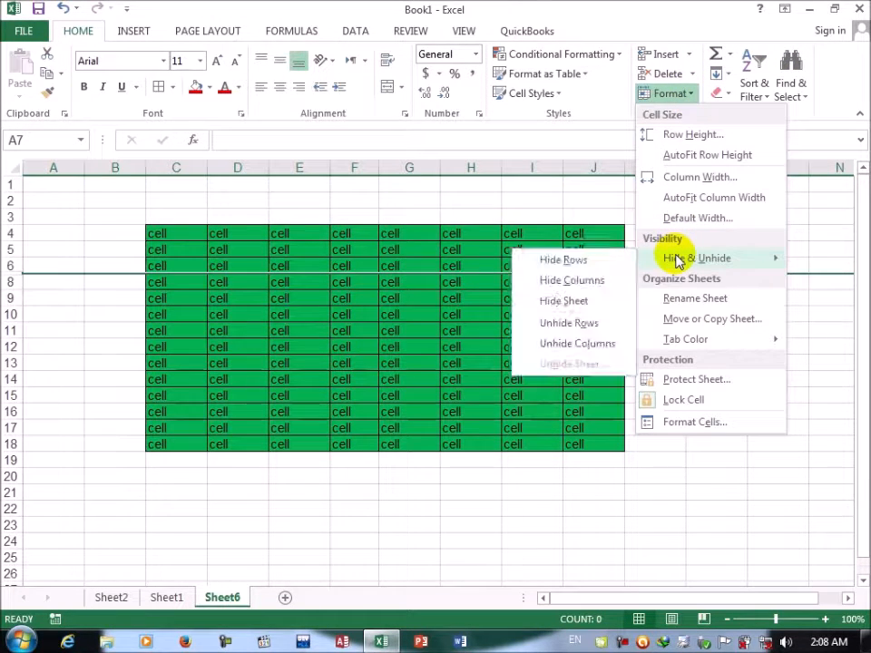
{"action": "left_click", "coordinate": [568, 283]}
Step: Fill the whole of column F with standard yellow and hide the column
{"action": "left_click", "coordinate": [343, 161]}
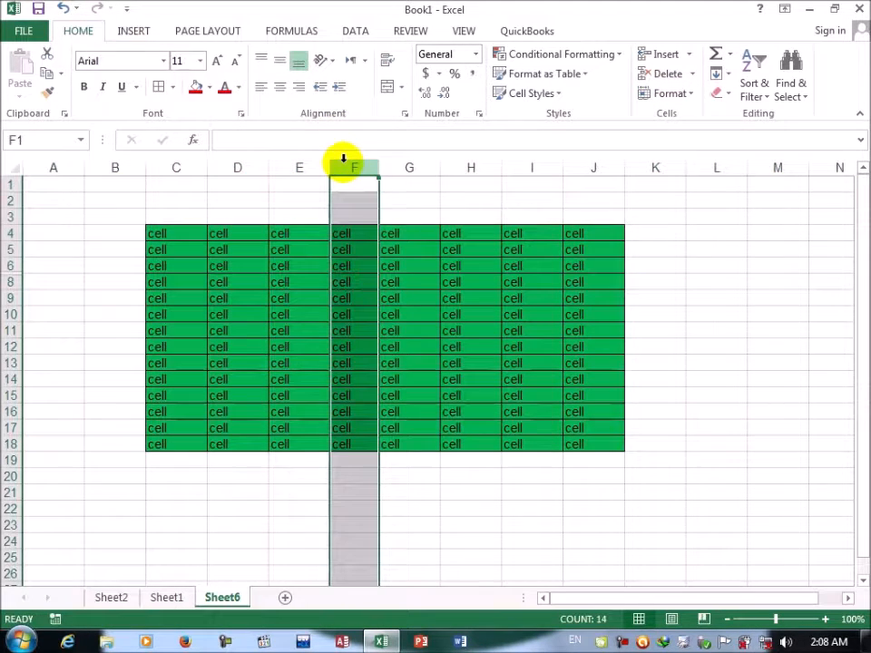
{"action": "left_click", "coordinate": [209, 87]}
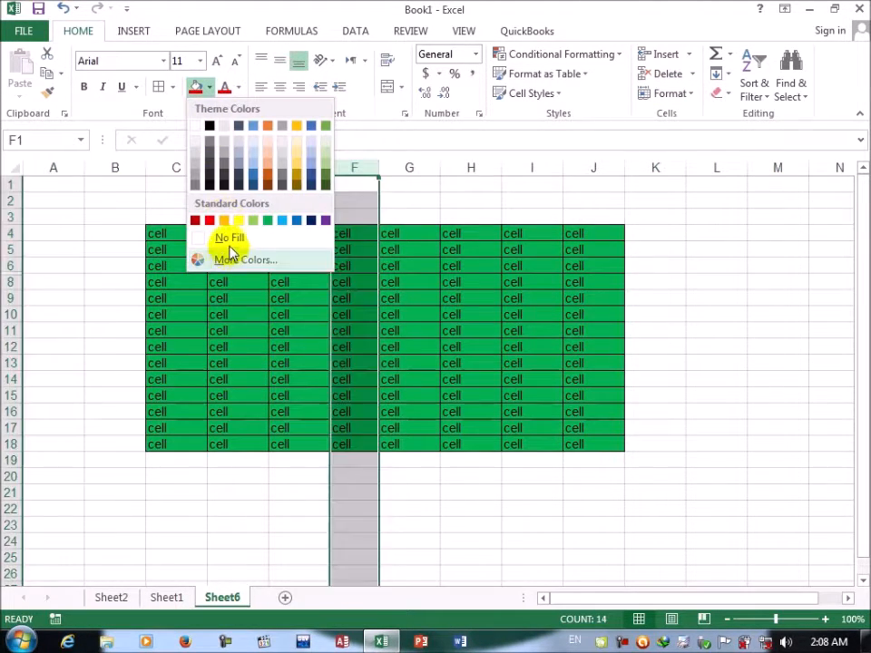
{"action": "left_click", "coordinate": [236, 222]}
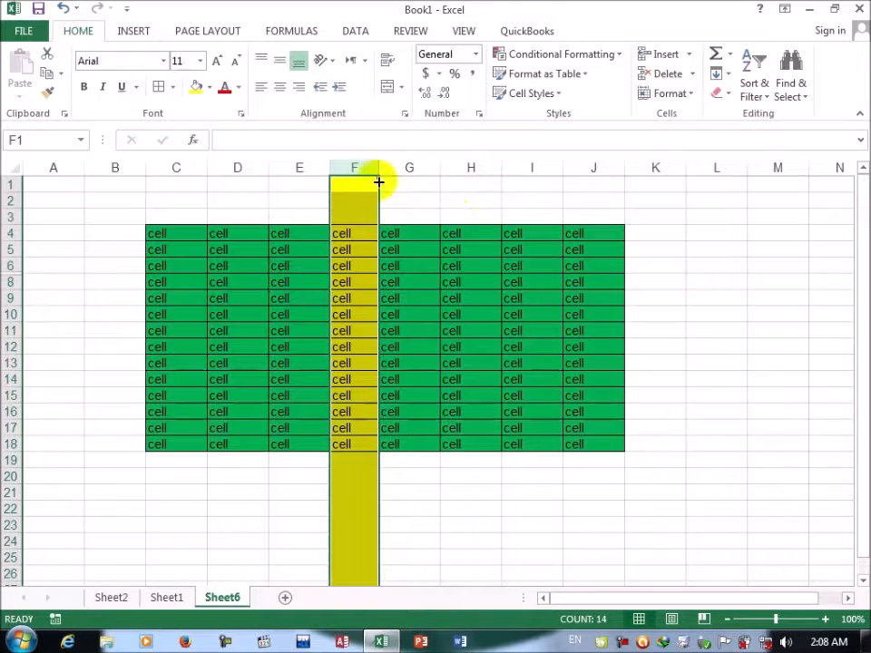
{"action": "left_click", "coordinate": [688, 94]}
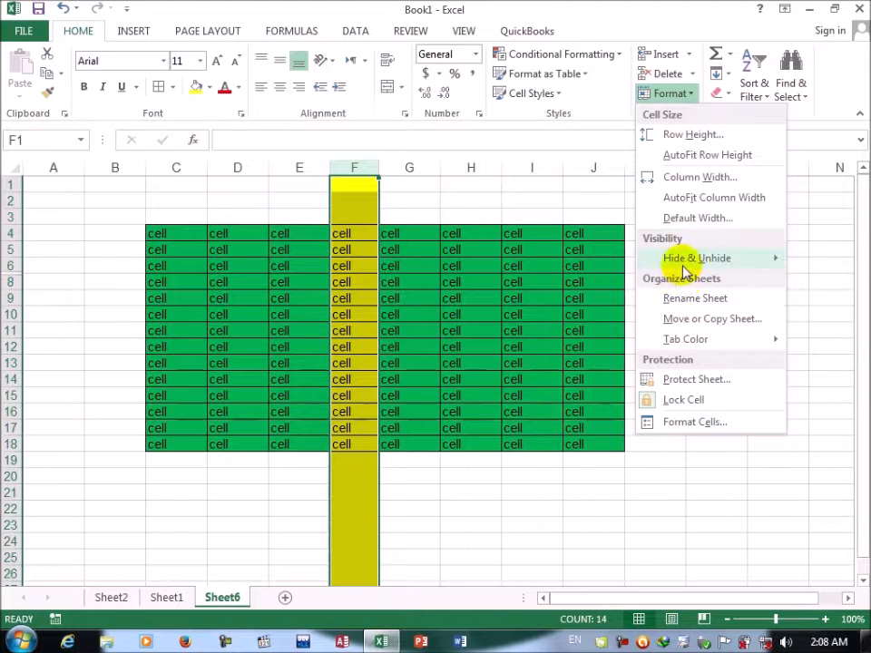
{"action": "mouse_move", "coordinate": [676, 259]}
{"action": "left_click", "coordinate": [574, 283]}
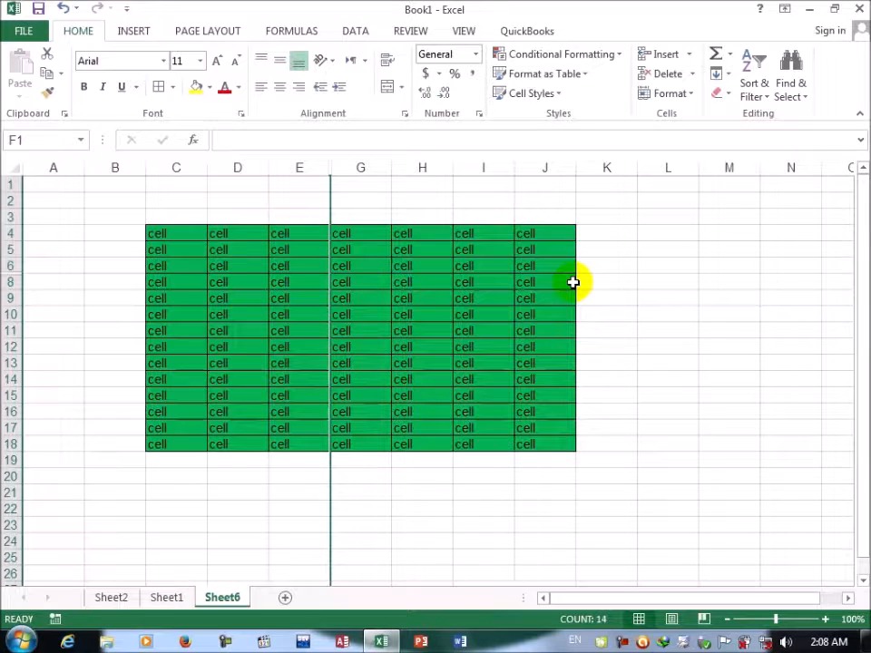
Step: Hide the worksheet Sheet6 with the Hide Sheet command
{"action": "left_click", "coordinate": [688, 96]}
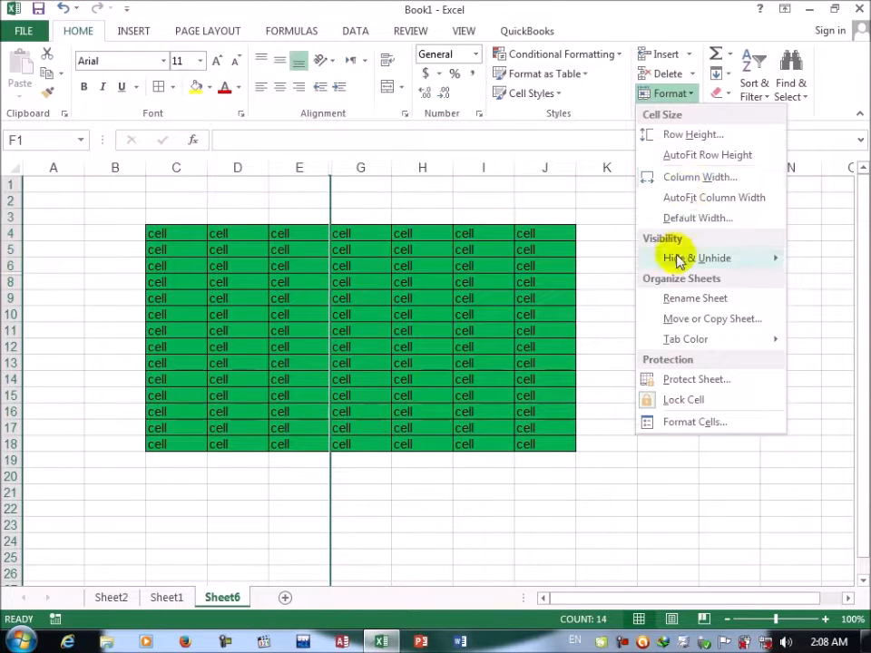
{"action": "mouse_move", "coordinate": [679, 260]}
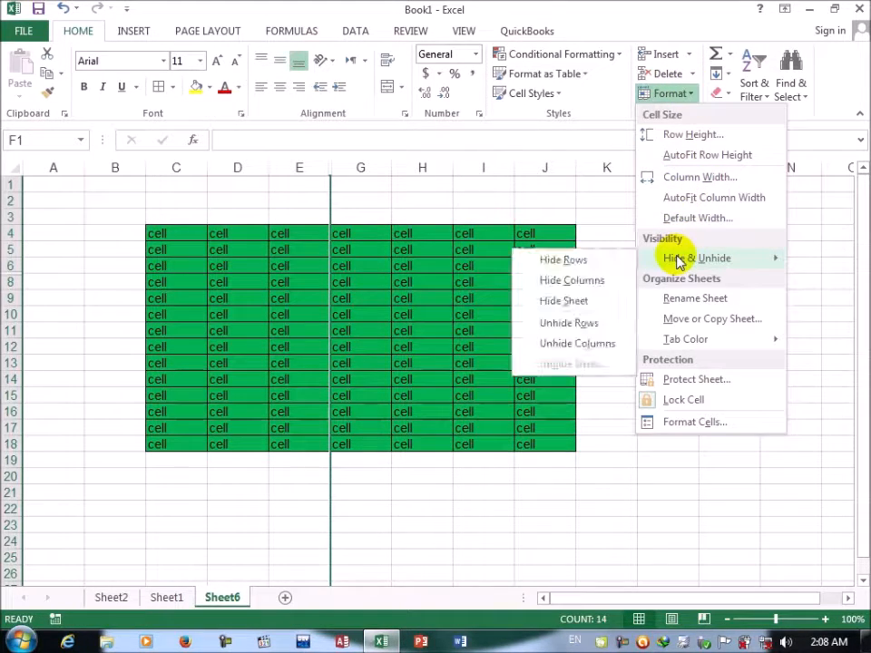
{"action": "left_click", "coordinate": [579, 303]}
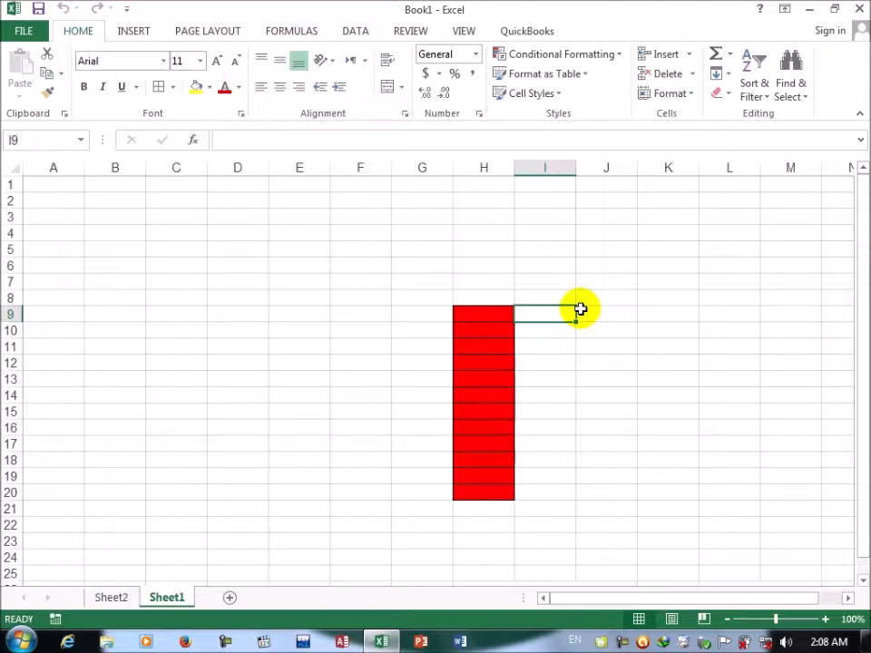
Step: Bring back the hidden worksheet Sheet6 with the Unhide Sheet command
{"action": "left_click", "coordinate": [690, 93]}
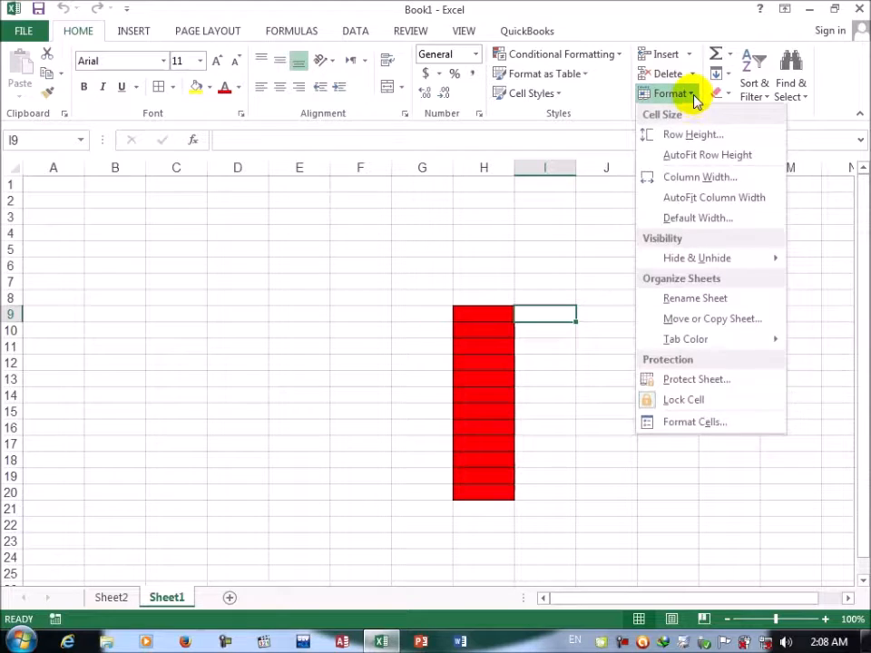
{"action": "mouse_move", "coordinate": [655, 263]}
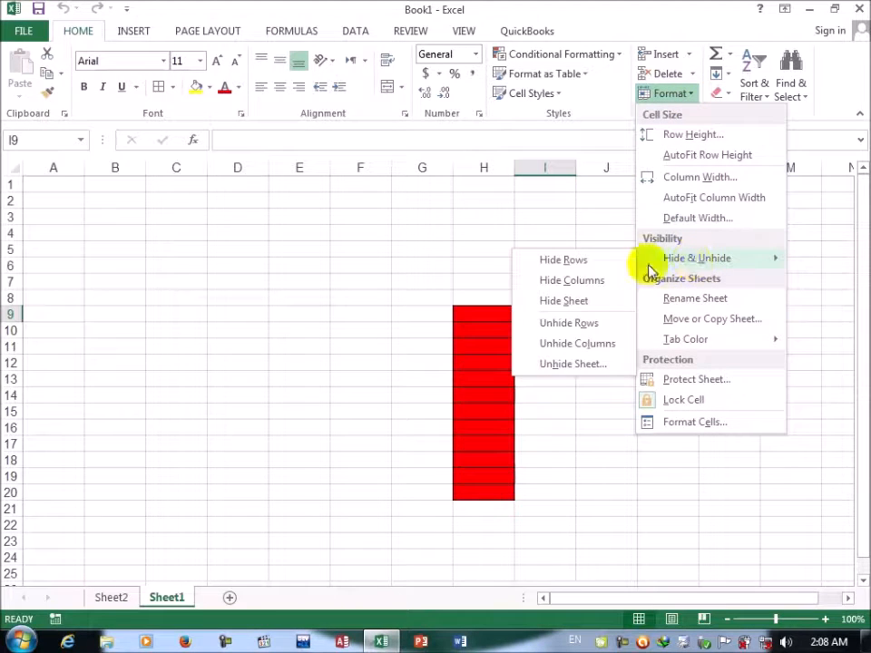
{"action": "left_click", "coordinate": [560, 364]}
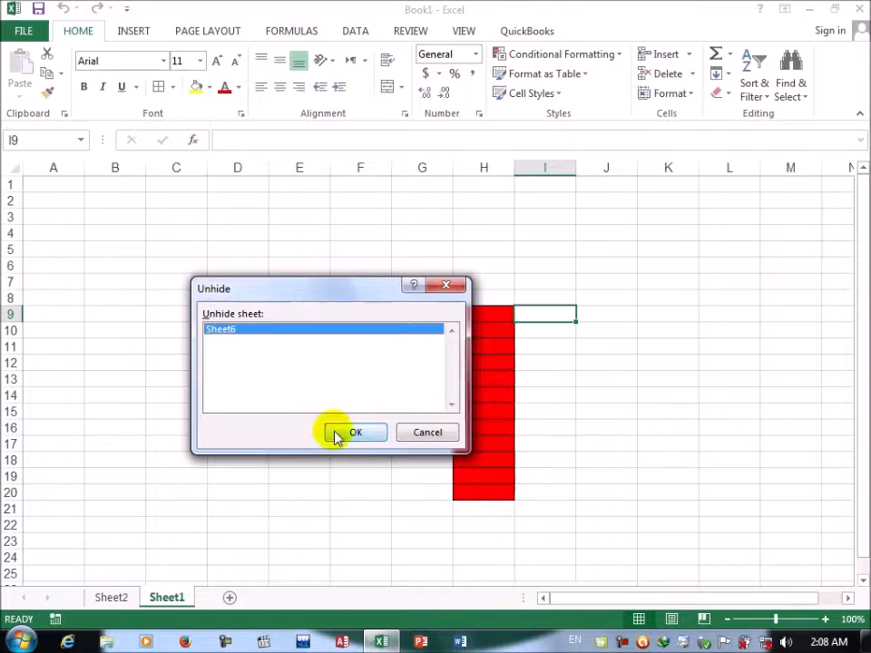
{"action": "left_click", "coordinate": [335, 434]}
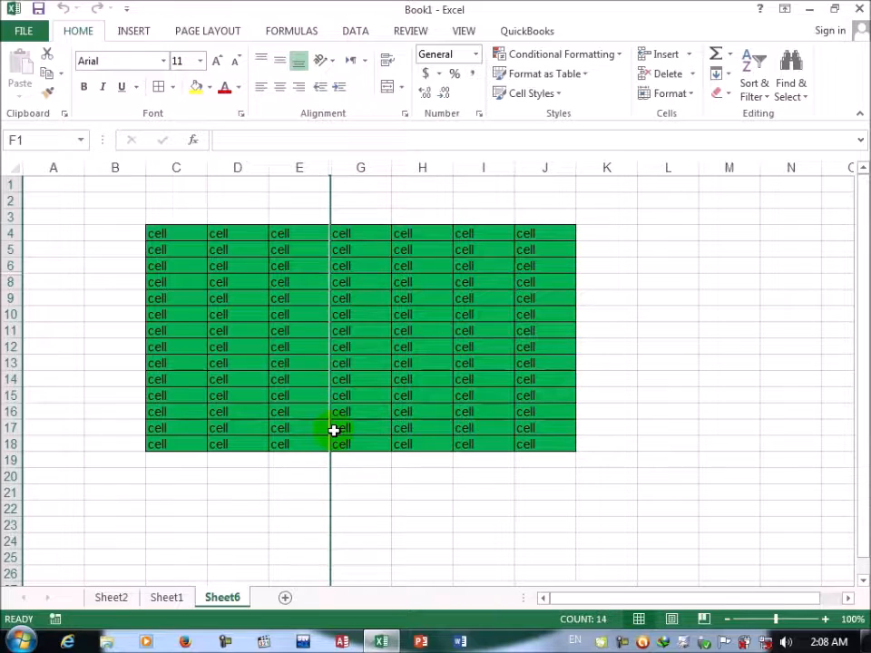
Step: Unhide row 7 and column F with the Unhide Rows and Unhide Columns commands
{"action": "left_click", "coordinate": [695, 100]}
{"action": "mouse_move", "coordinate": [695, 258]}
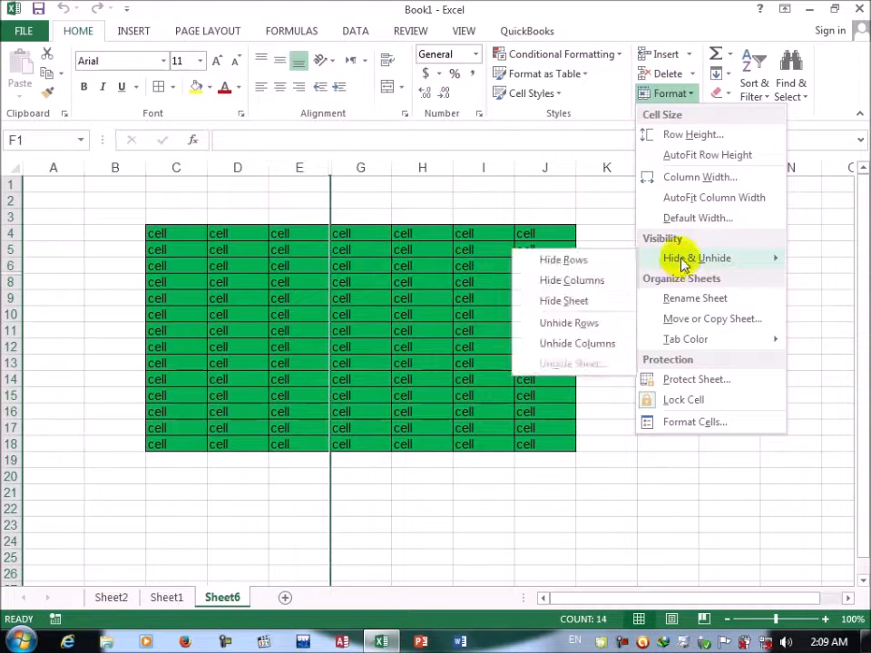
{"action": "left_click", "coordinate": [569, 323]}
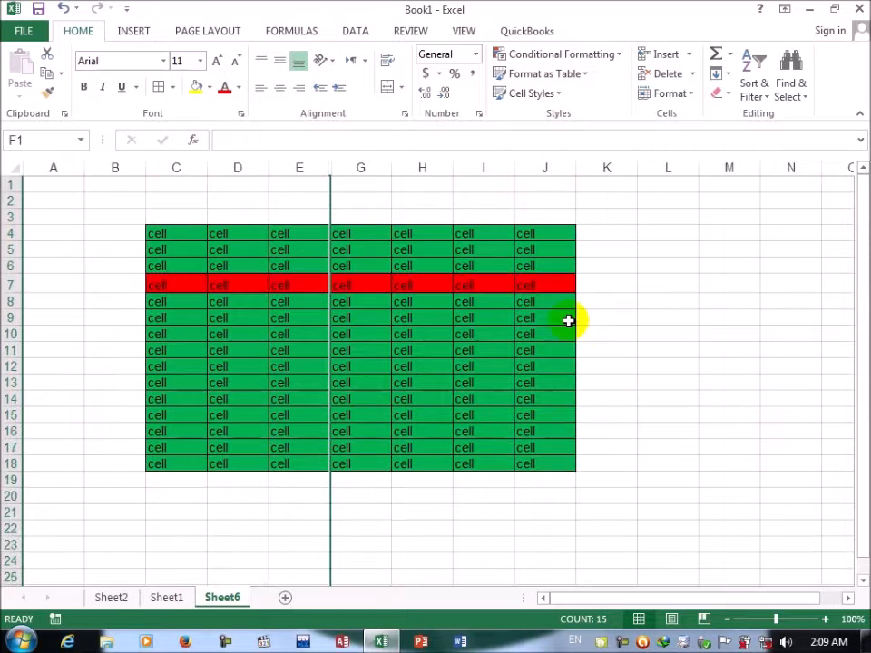
{"action": "left_click", "coordinate": [688, 94]}
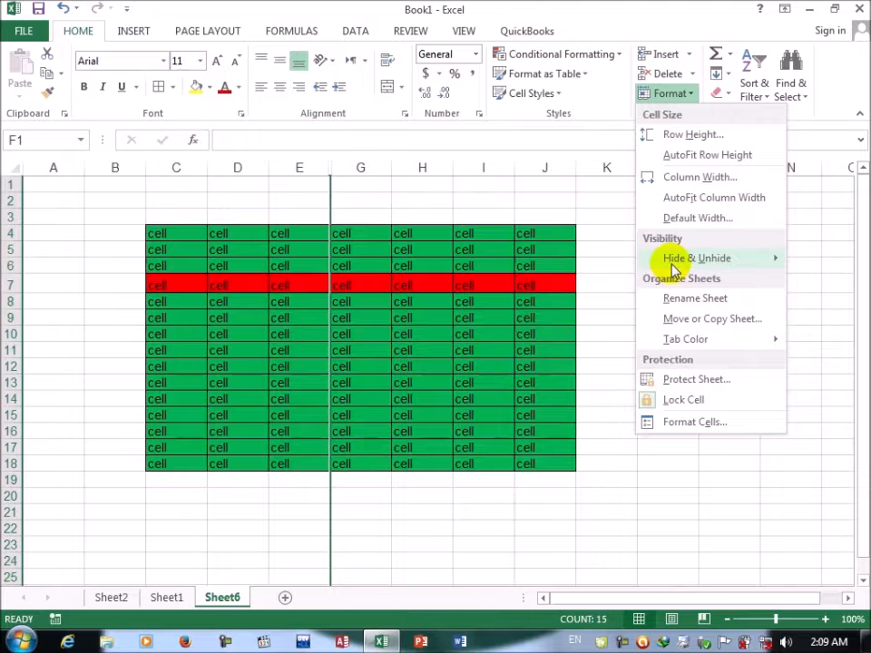
{"action": "mouse_move", "coordinate": [695, 259]}
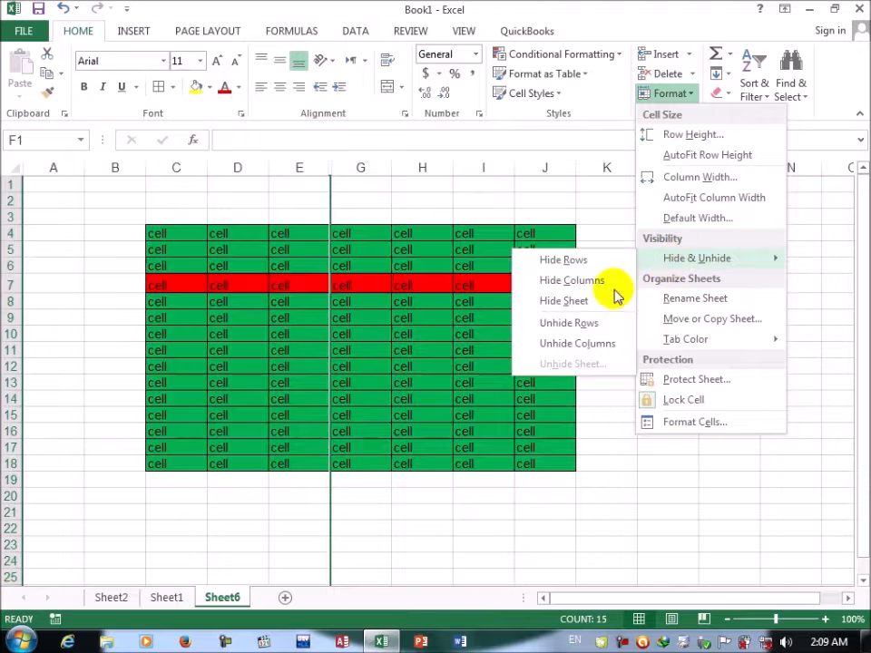
{"action": "left_click", "coordinate": [570, 343]}
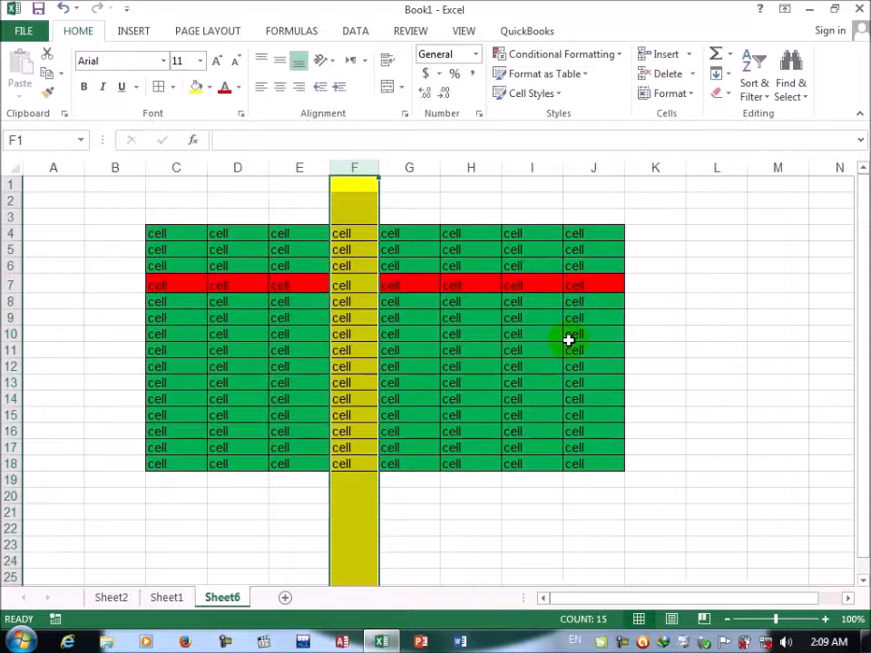
Step: Rename the worksheet Sheet6 as "Jan data" with the Rename Sheet command
{"action": "left_click", "coordinate": [685, 95]}
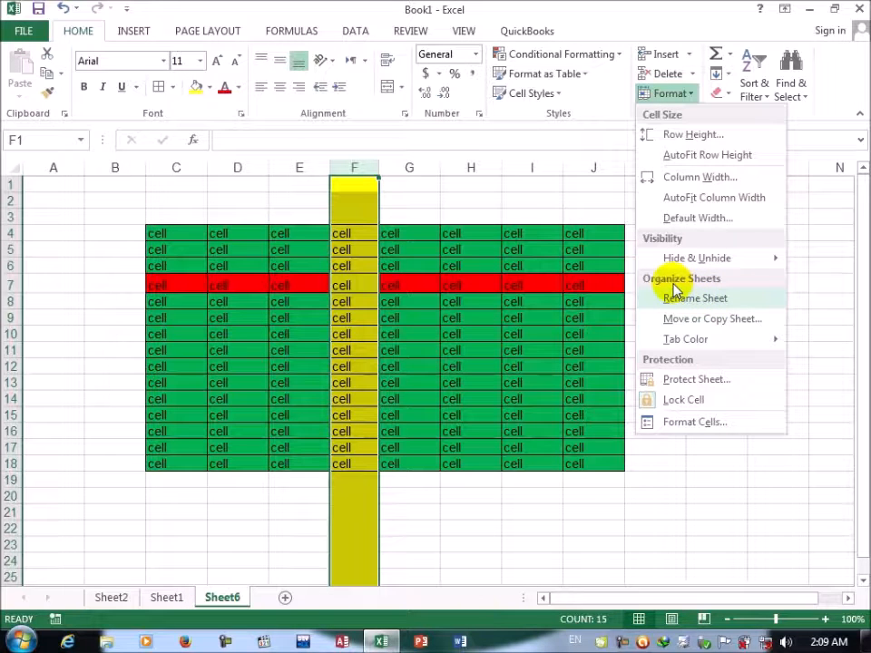
{"action": "left_click", "coordinate": [676, 290]}
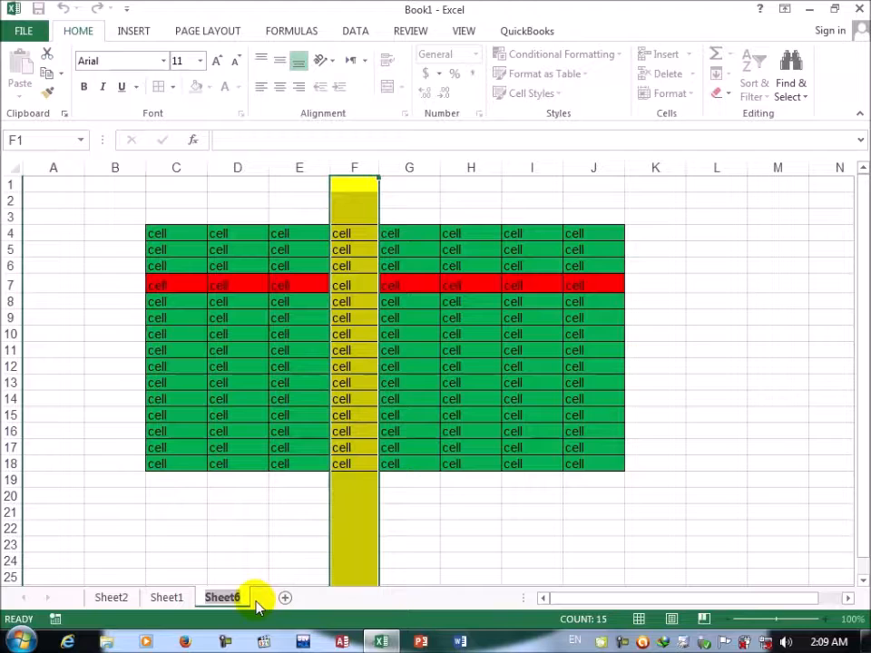
{"action": "key", "text": "BackSpace"}
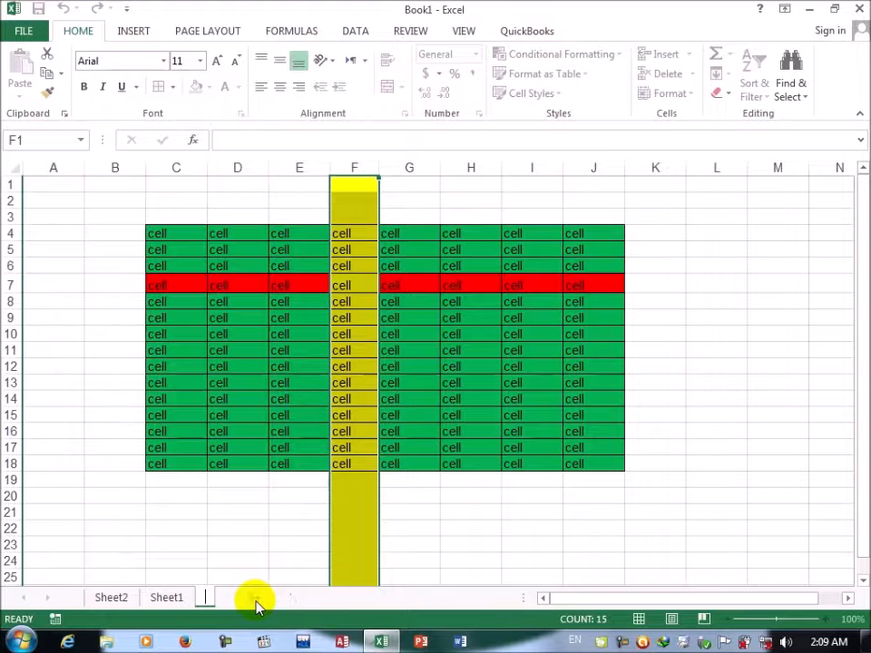
{"action": "type", "text": "Jan"}
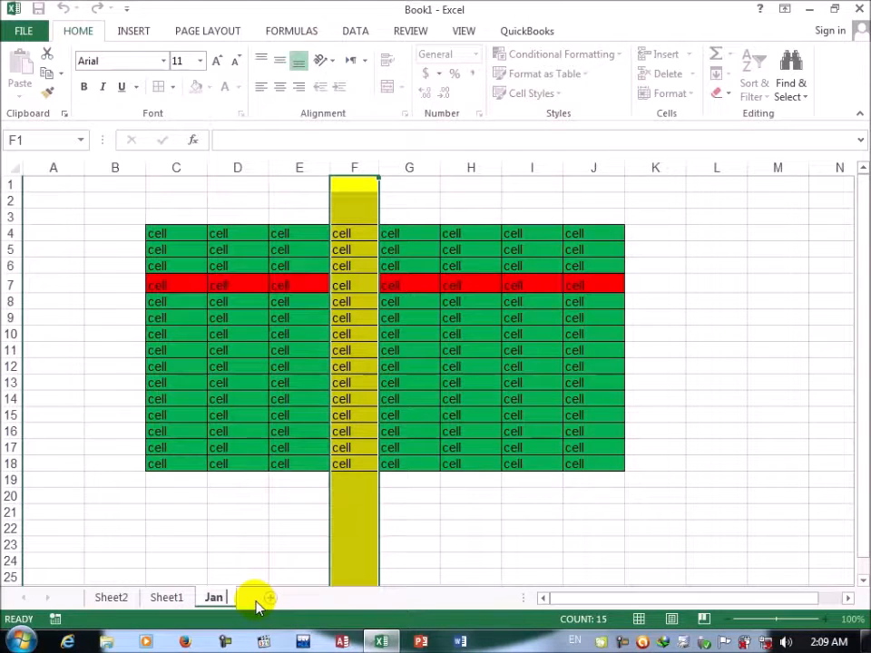
{"action": "type", "text": " data"}
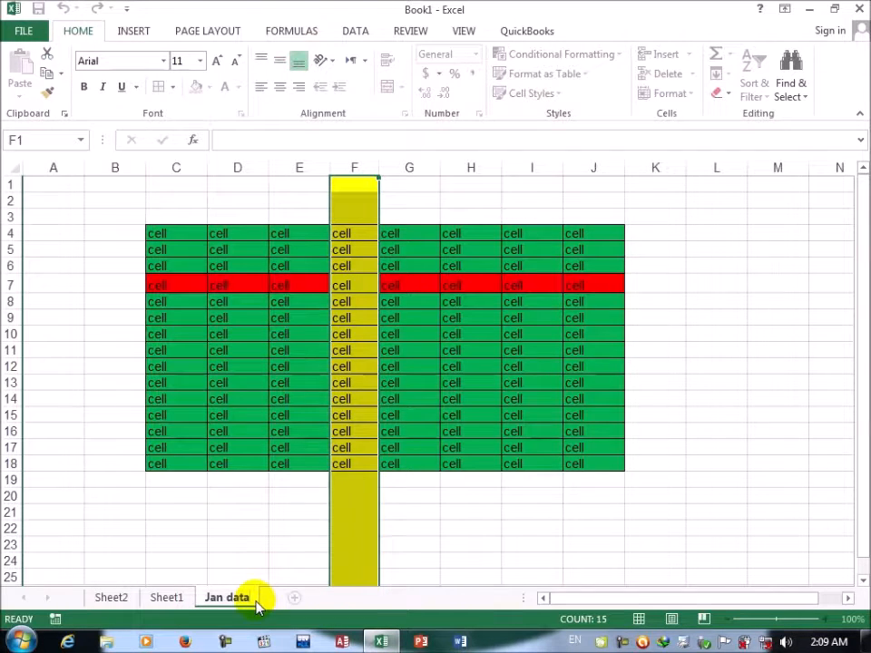
Step: Rename the worksheet Sheet1 as "Feb Data" with the Rename Sheet command
{"action": "left_click", "coordinate": [169, 598]}
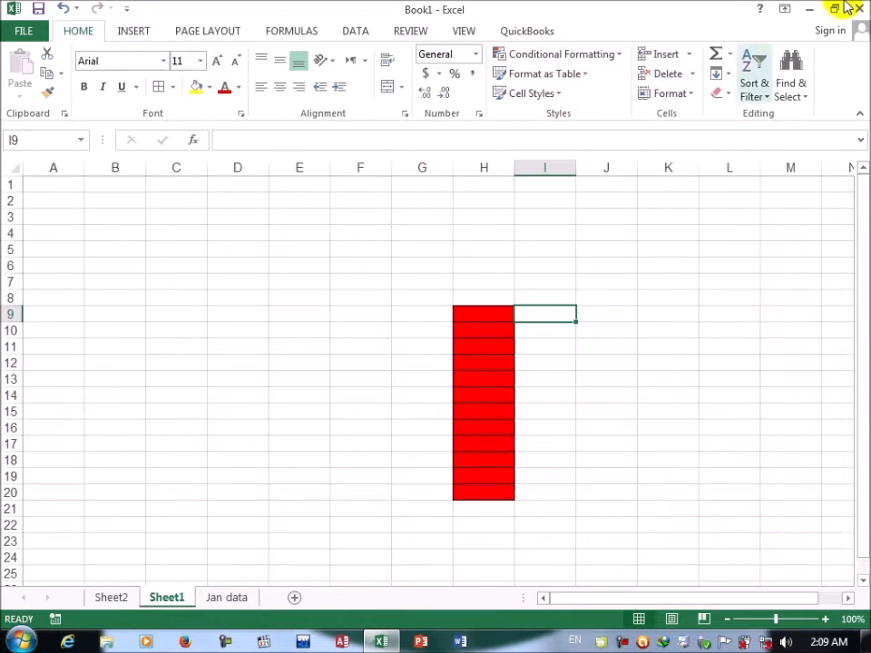
{"action": "left_click", "coordinate": [691, 94]}
{"action": "left_click", "coordinate": [694, 299]}
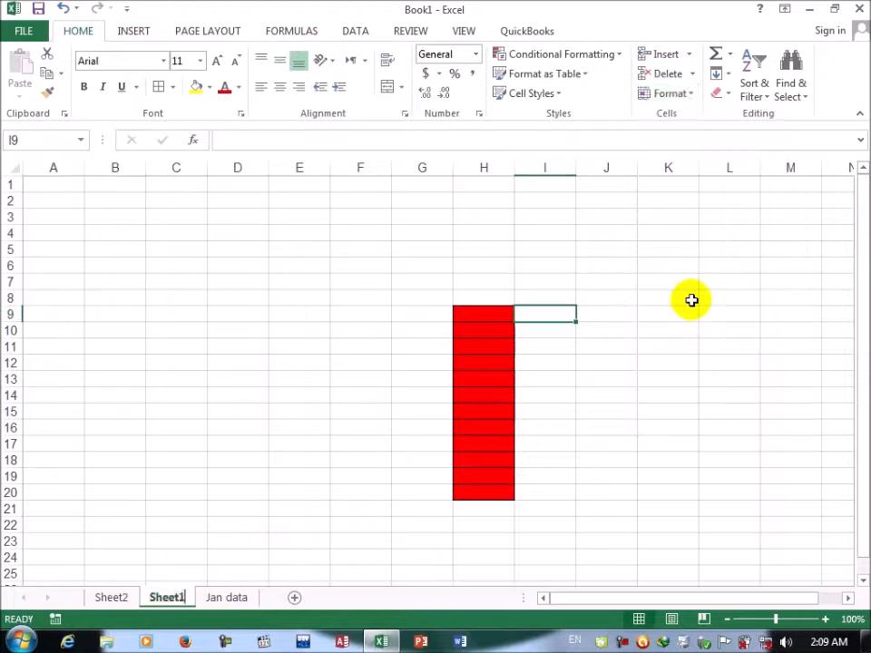
{"action": "key", "text": "BackSpace"}
{"action": "type", "text": "Feb "}
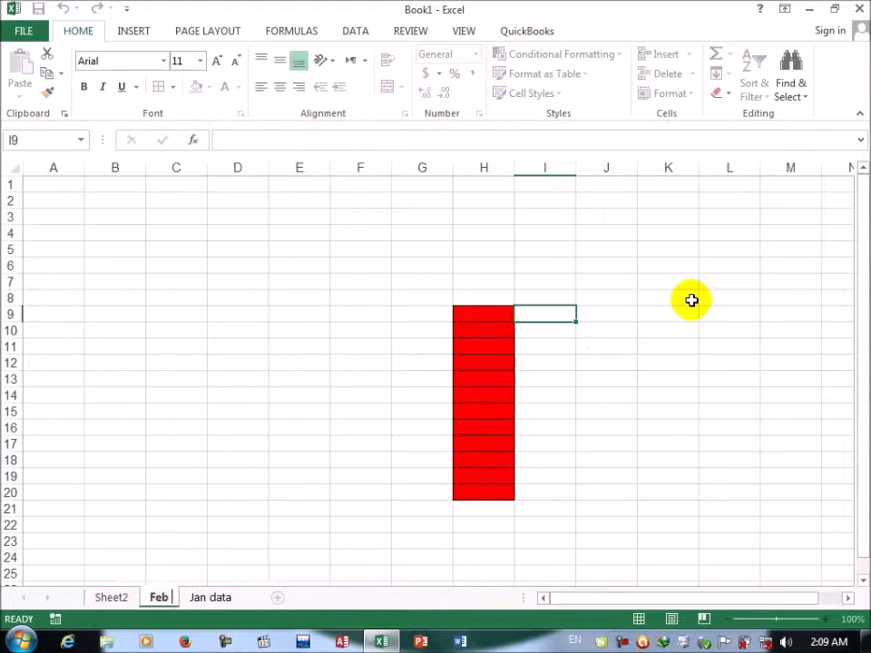
{"action": "type", "text": "Datat"}
{"action": "key", "text": "Return"}
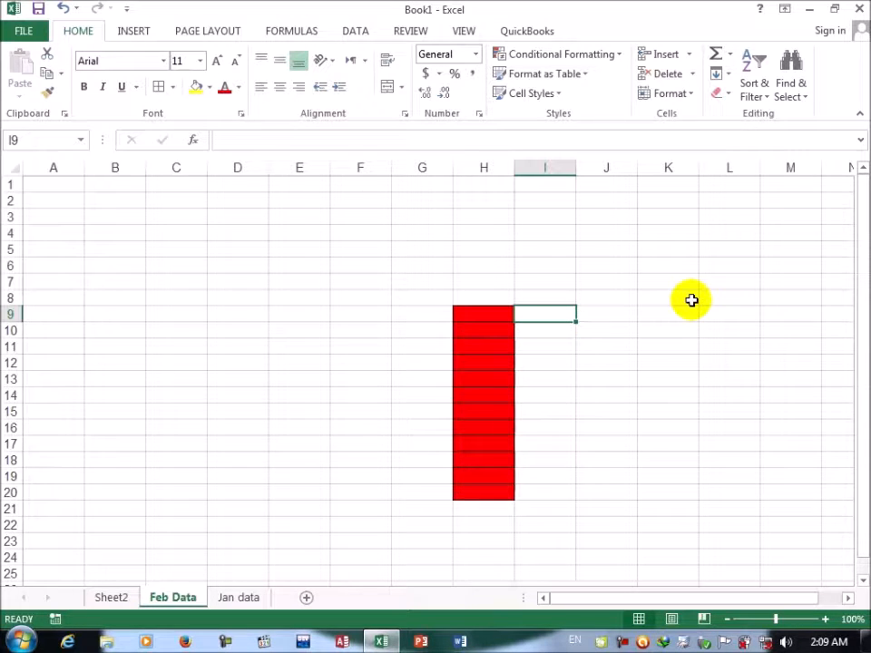
{"action": "left_click", "coordinate": [241, 597]}
{"action": "left_click", "coordinate": [153, 601]}
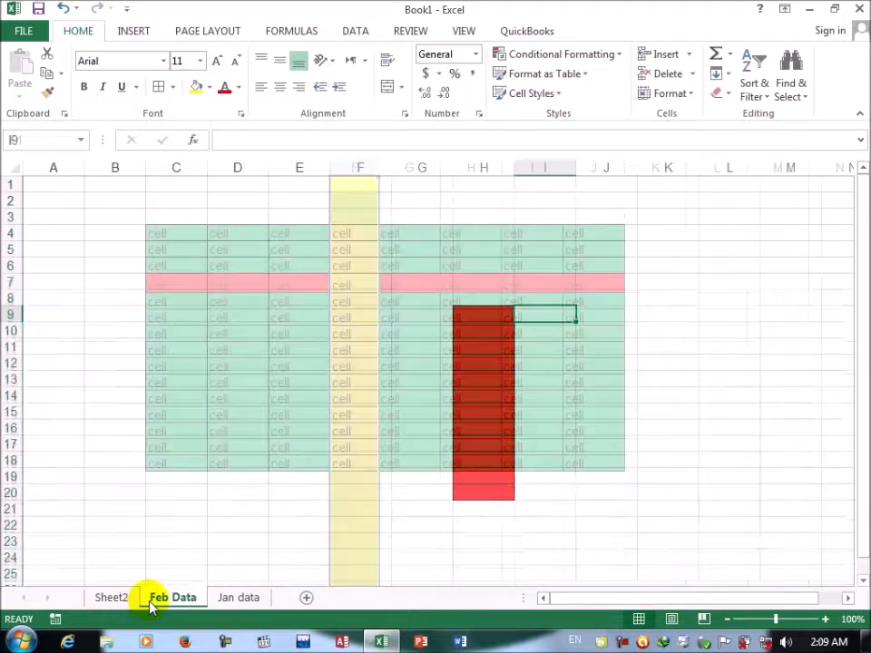
{"action": "left_click", "coordinate": [110, 602]}
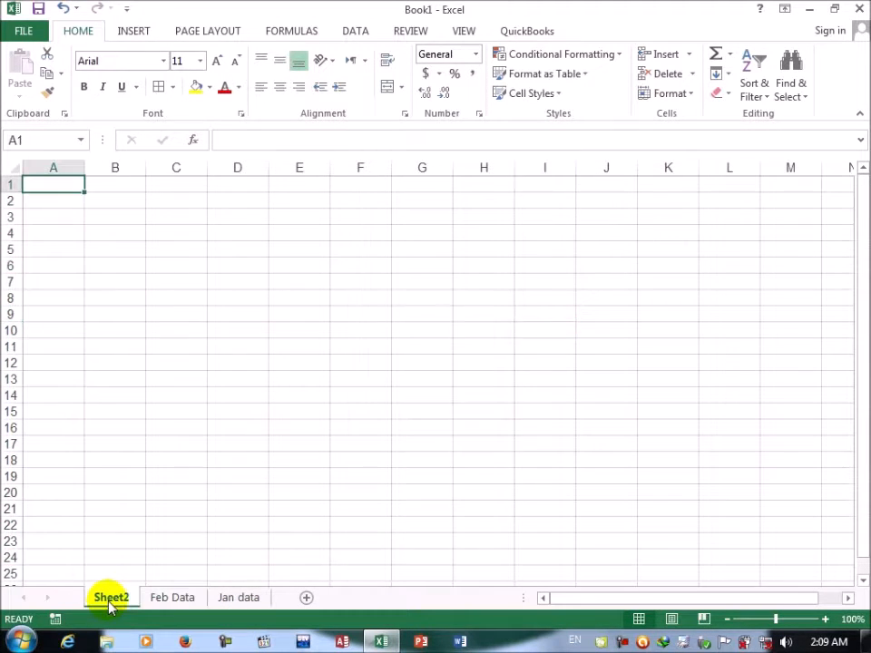
Step: Add three new blank worksheets after the Jan data worksheet
{"action": "left_click", "coordinate": [240, 601]}
{"action": "left_click", "coordinate": [688, 95]}
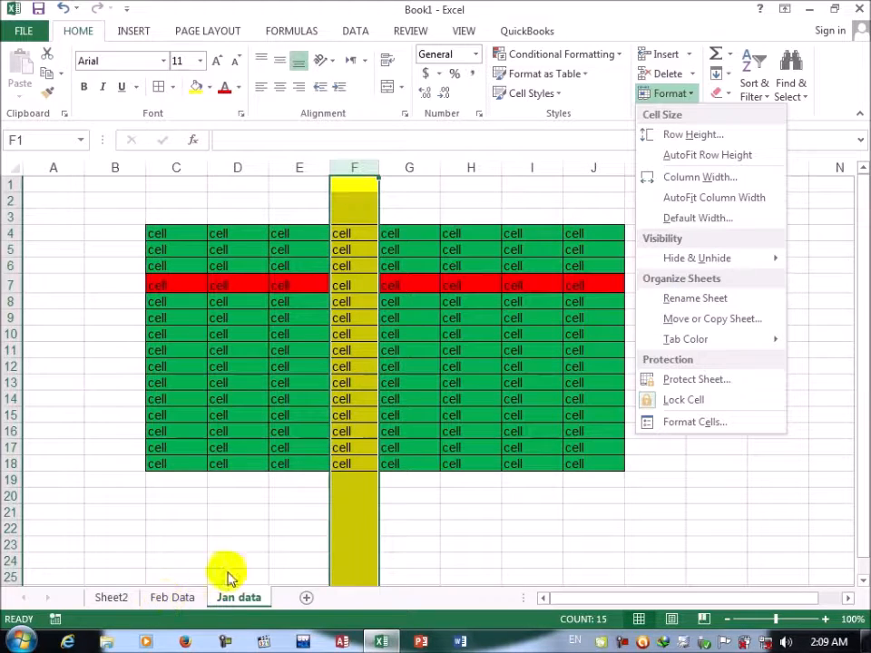
{"action": "left_click", "coordinate": [306, 598]}
{"action": "left_click", "coordinate": [313, 599]}
{"action": "left_click", "coordinate": [361, 599]}
{"action": "left_click", "coordinate": [419, 599]}
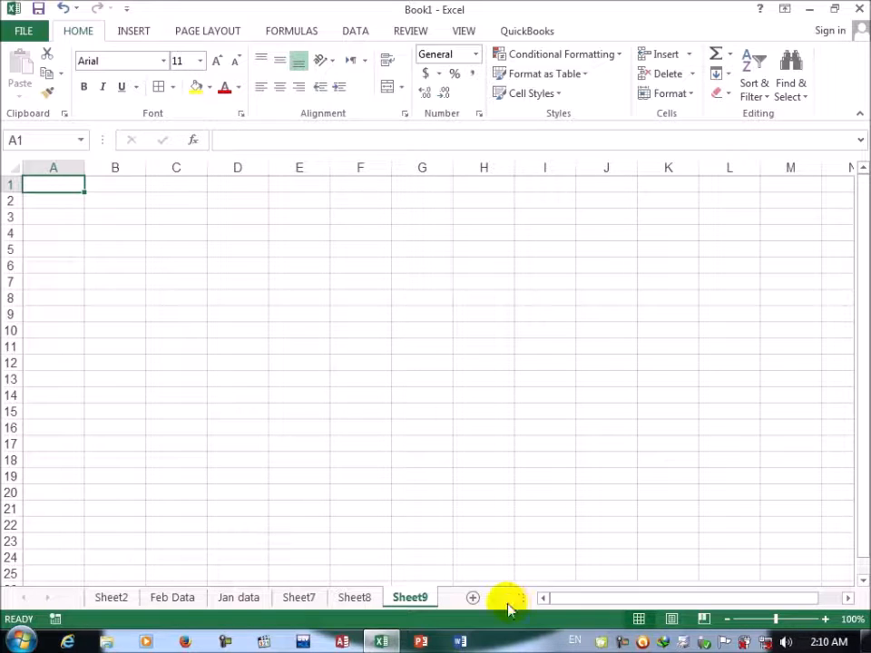
Step: Reorder the worksheets so that Jan data comes first and Feb Data second, ahead of Sheet2
{"action": "left_click", "coordinate": [227, 602]}
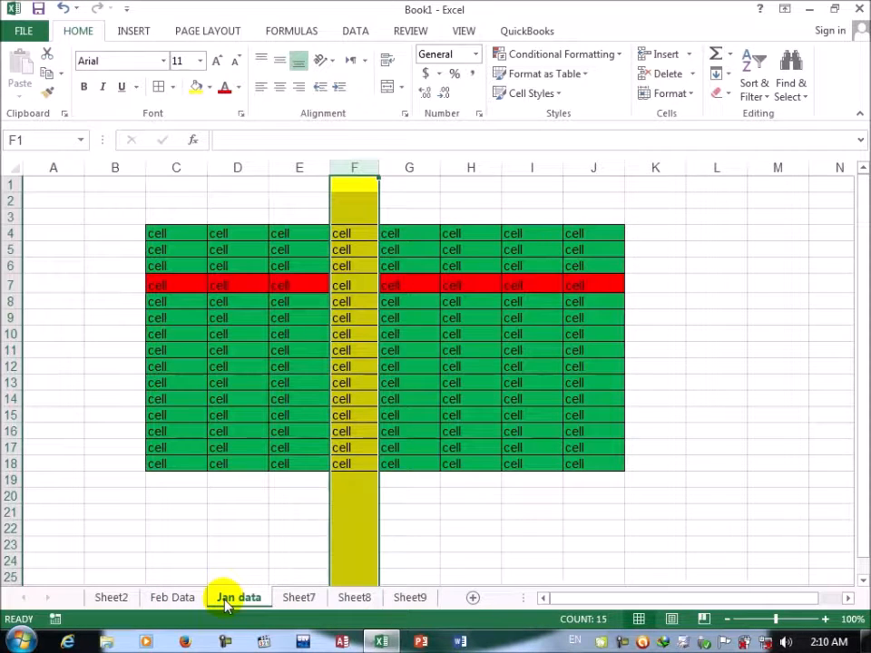
{"action": "left_click_drag", "start_coordinate": [227, 603], "coordinate": [115, 608]}
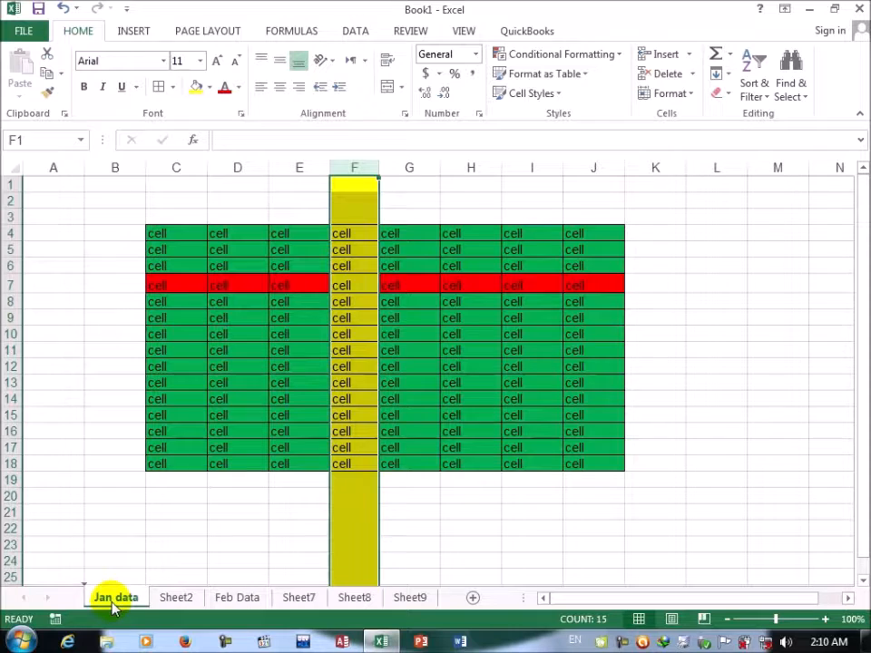
{"action": "left_click_drag", "start_coordinate": [217, 600], "coordinate": [161, 604]}
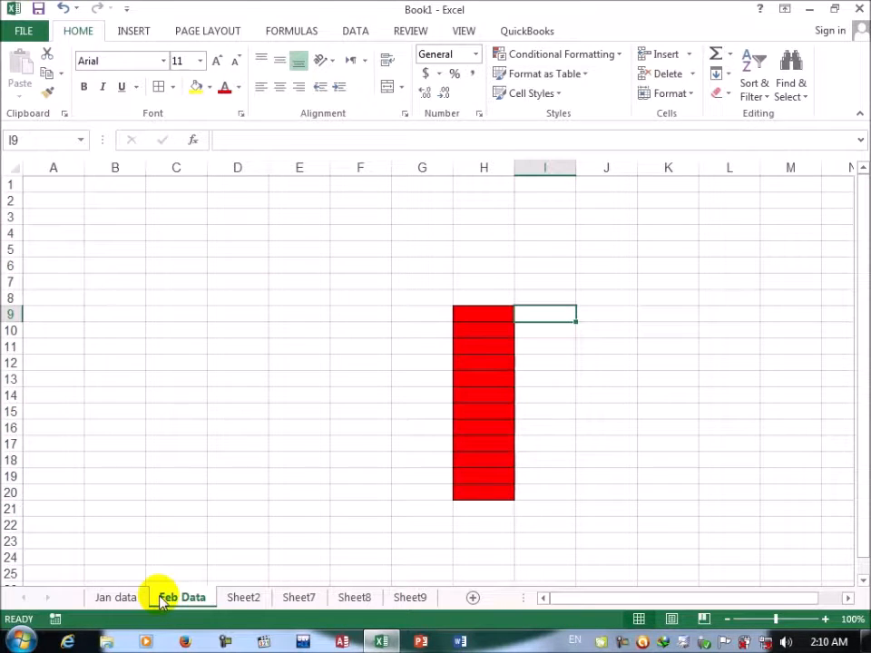
Step: Move the Jan data worksheet to the end of Book1 with the Move or Copy Sheet command
{"action": "left_click", "coordinate": [115, 597]}
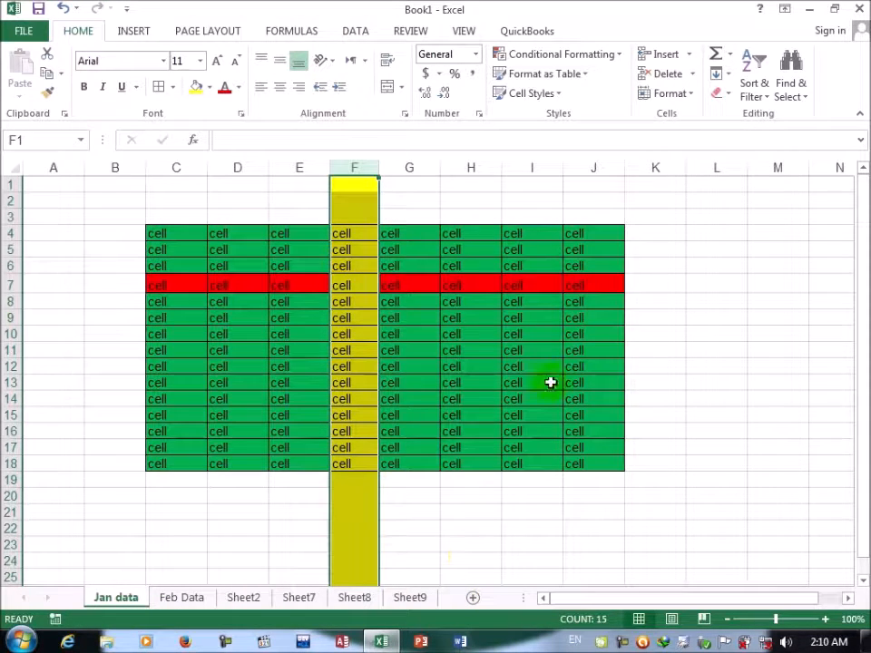
{"action": "left_click", "coordinate": [694, 95]}
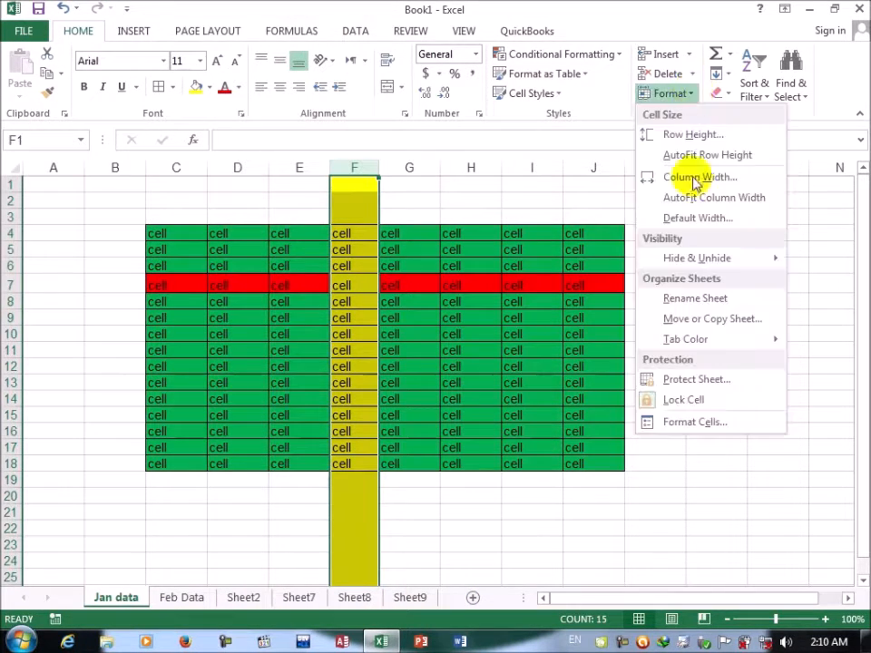
{"action": "left_click", "coordinate": [685, 322]}
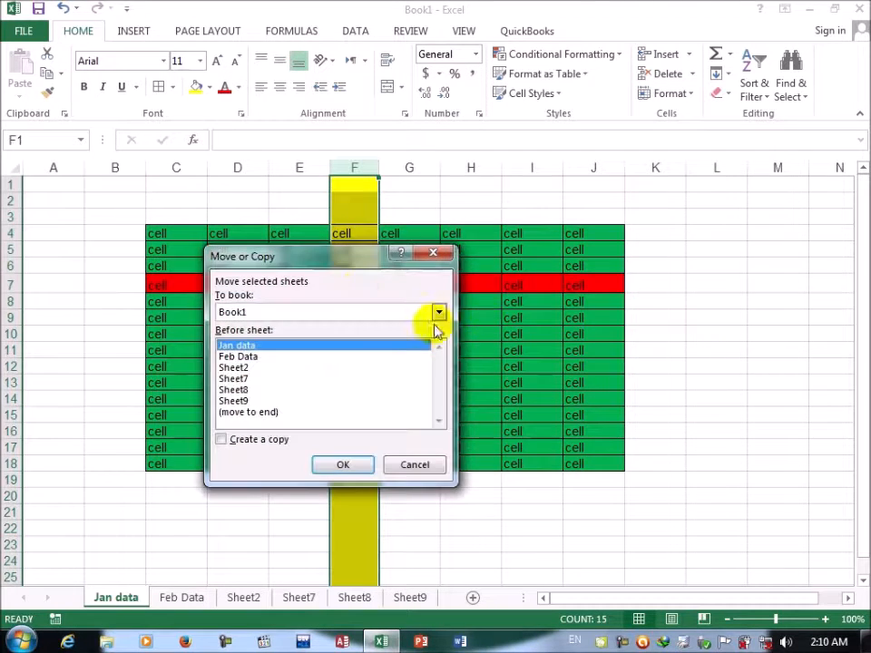
{"action": "left_click_drag", "start_coordinate": [284, 259], "coordinate": [167, 224]}
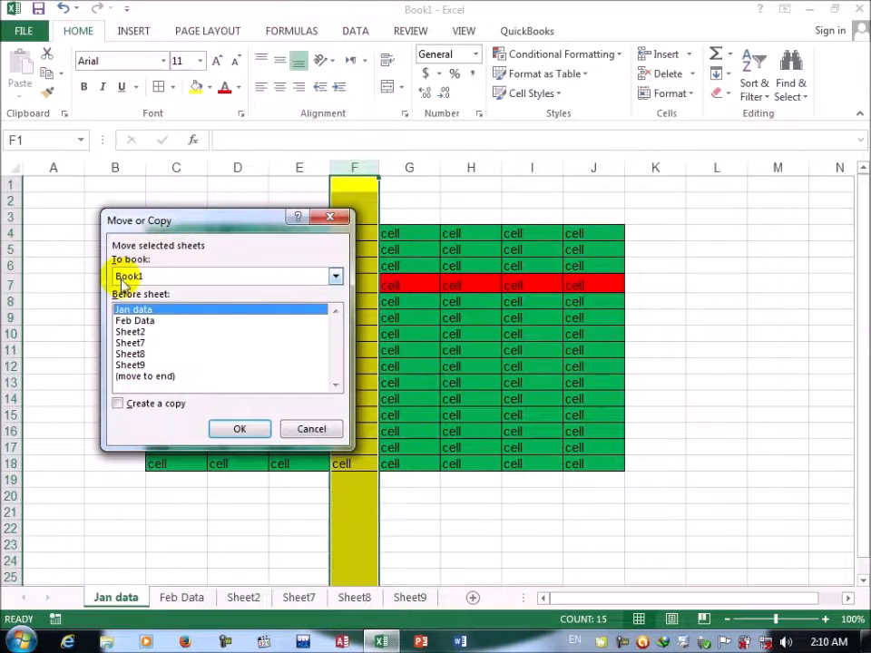
{"action": "left_click", "coordinate": [125, 276]}
{"action": "left_click", "coordinate": [130, 307]}
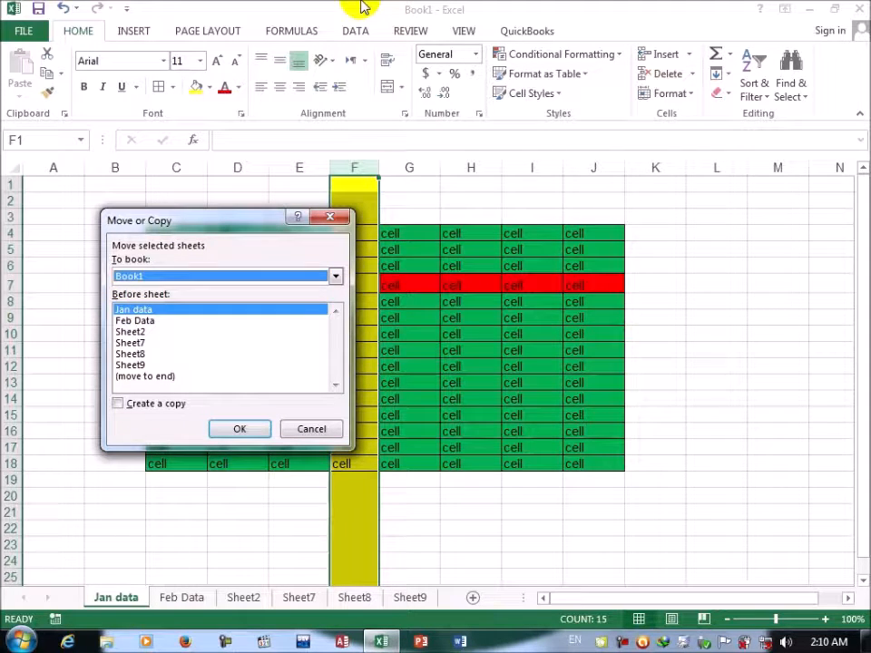
{"action": "left_click", "coordinate": [149, 377]}
{"action": "left_click", "coordinate": [240, 430]}
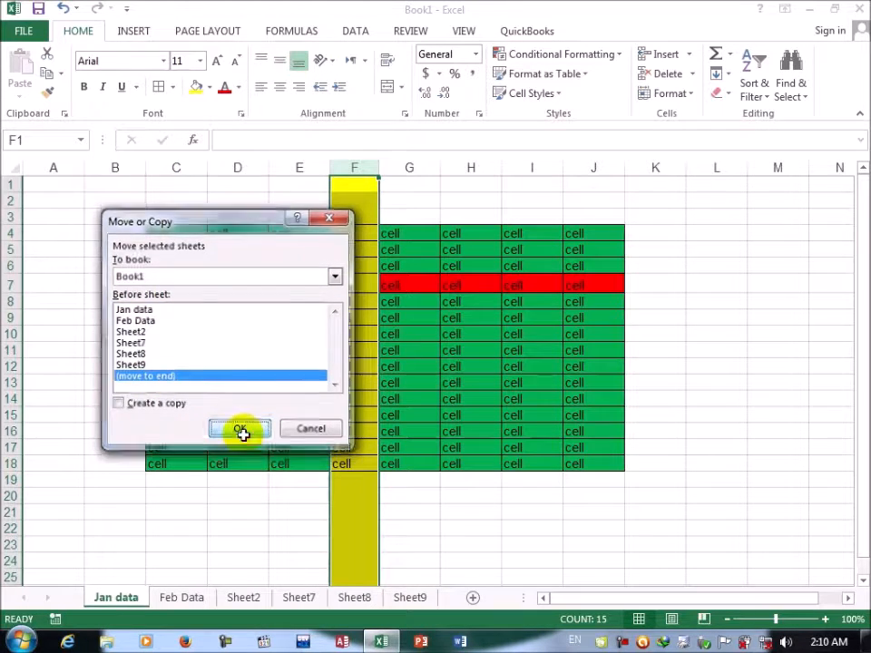
Step: Move the Jan data worksheet back to the first position, ahead of Feb Data
{"action": "mouse_move", "coordinate": [398, 606]}
{"action": "left_mouse_down"}
{"action": "mouse_move", "coordinate": [150, 598]}
{"action": "mouse_move", "coordinate": [466, 579]}
{"action": "mouse_move", "coordinate": [408, 615]}
{"action": "left_mouse_up"}
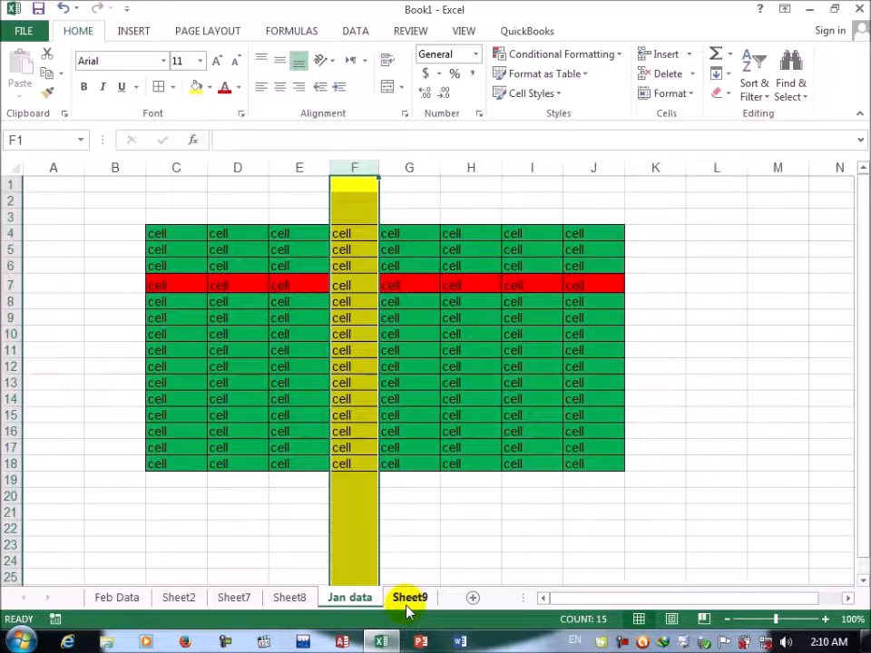
{"action": "left_click_drag", "start_coordinate": [381, 608], "coordinate": [111, 608]}
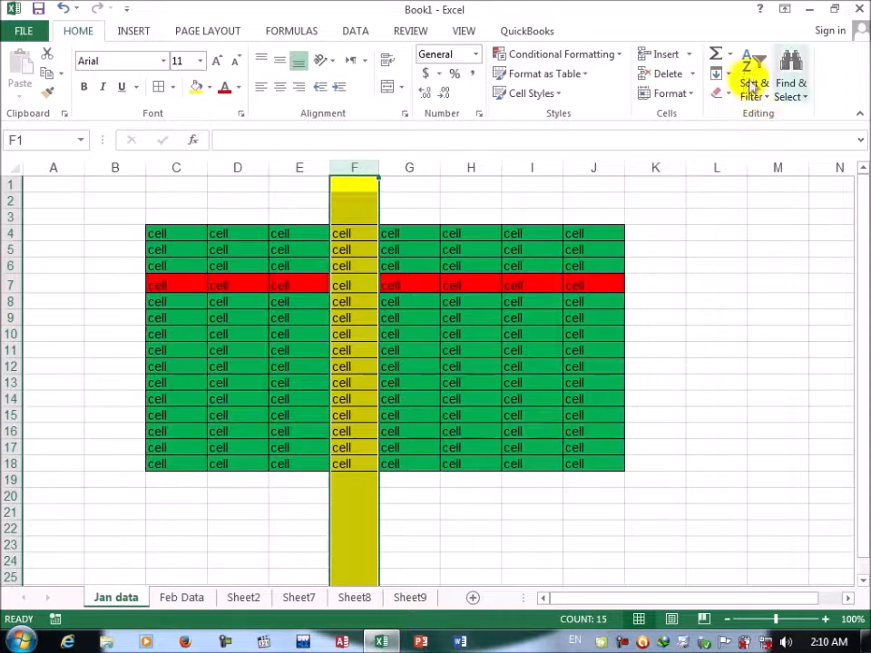
Step: Create a copy of the Jan data worksheet at the end of Book1 with the Move or Copy Sheet command
{"action": "left_click", "coordinate": [688, 97]}
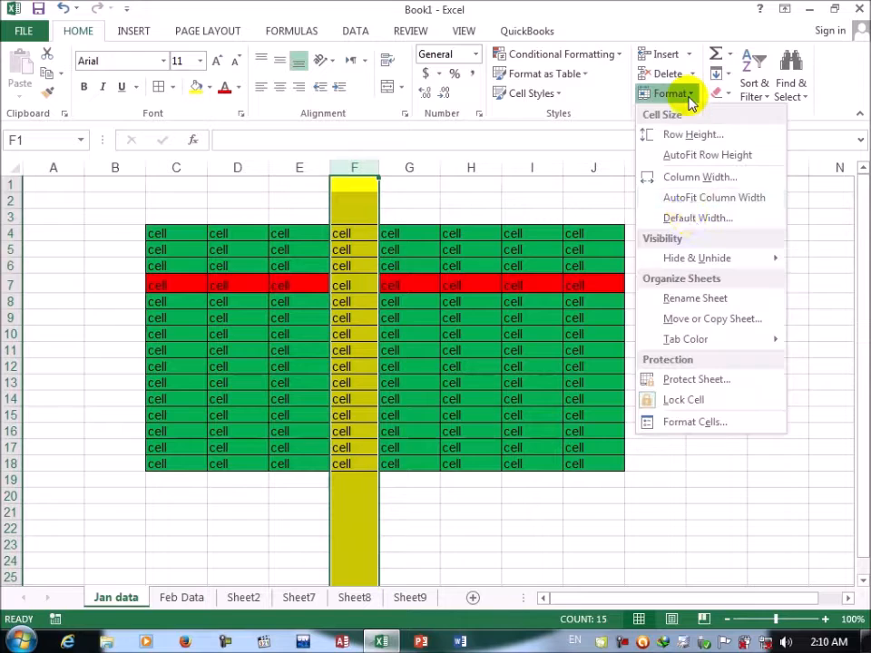
{"action": "left_click", "coordinate": [689, 319]}
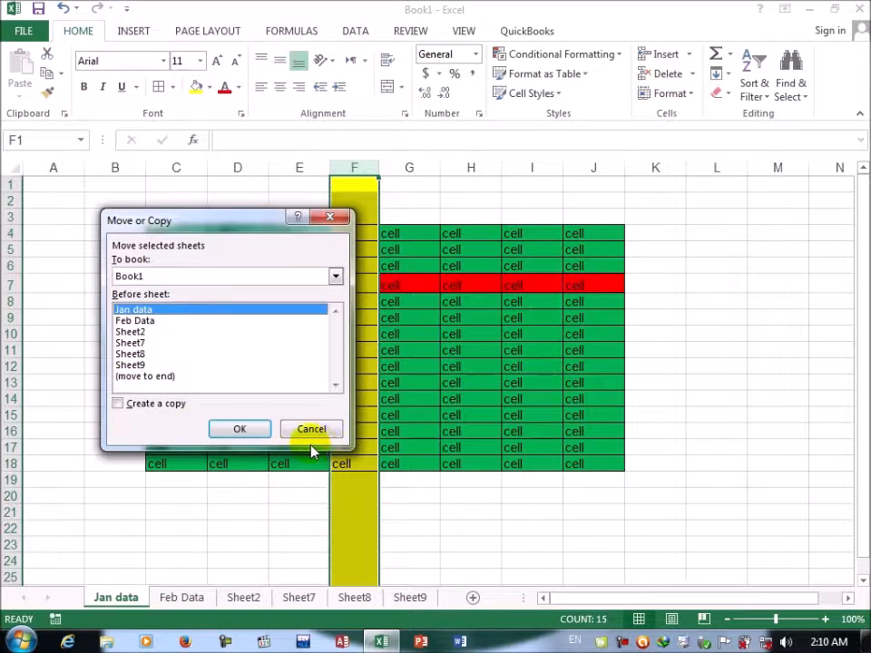
{"action": "left_click", "coordinate": [149, 377]}
{"action": "left_click", "coordinate": [151, 408]}
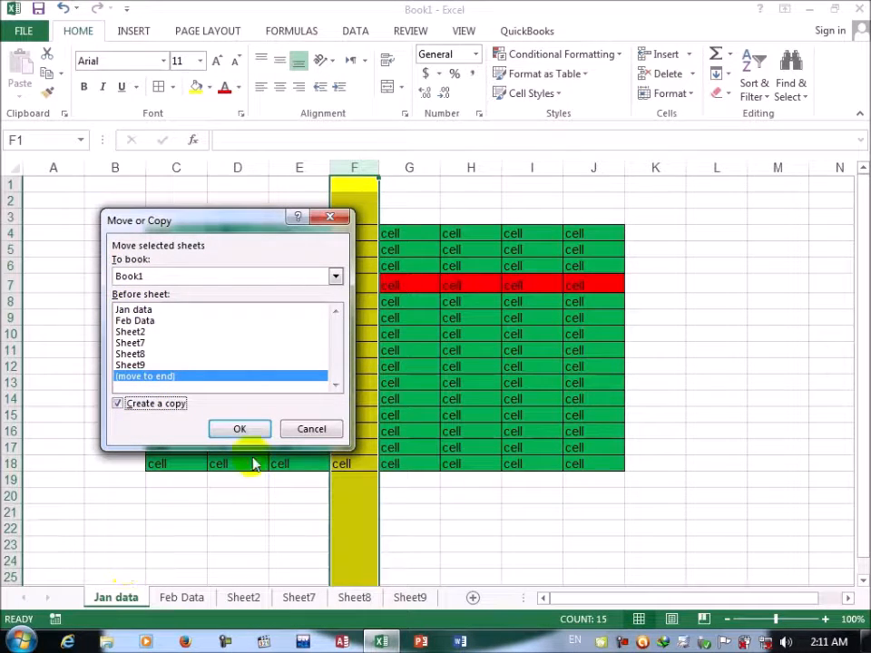
{"action": "left_click", "coordinate": [245, 430]}
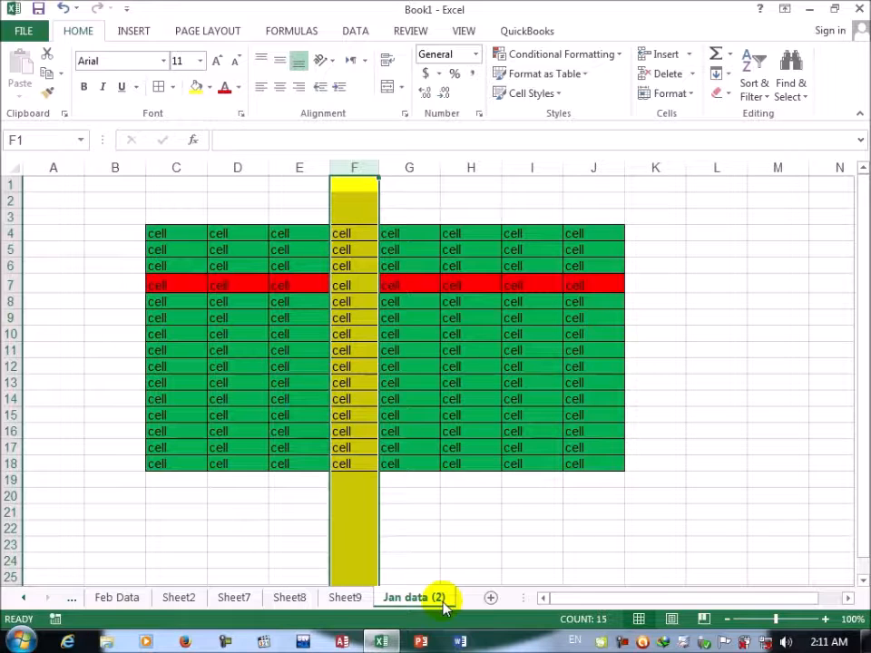
Step: Move Sheet7 to the end of Book1 with the Move or Copy Sheet command, without creating a copy
{"action": "left_click", "coordinate": [229, 597]}
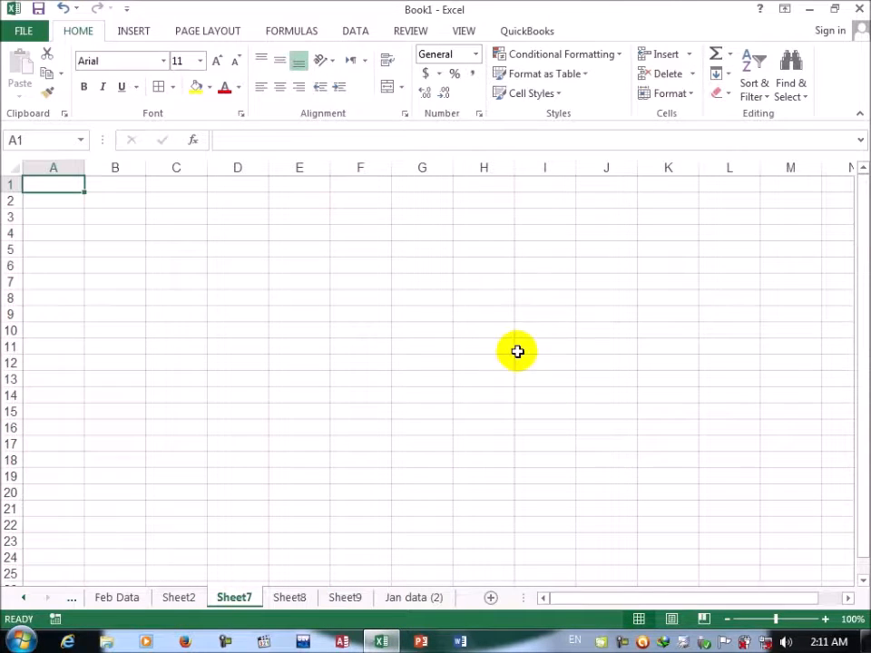
{"action": "left_click", "coordinate": [688, 94]}
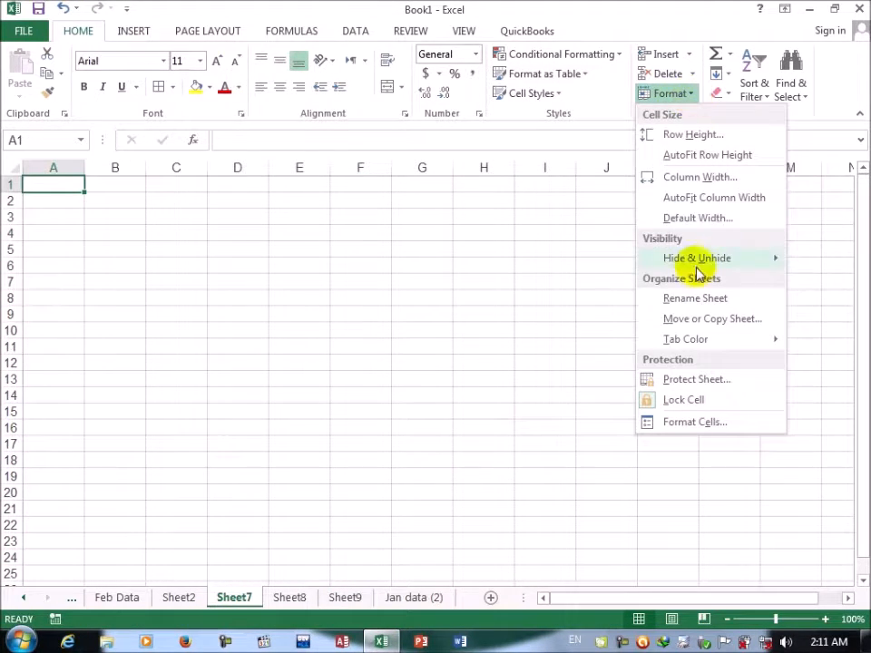
{"action": "left_click", "coordinate": [700, 317]}
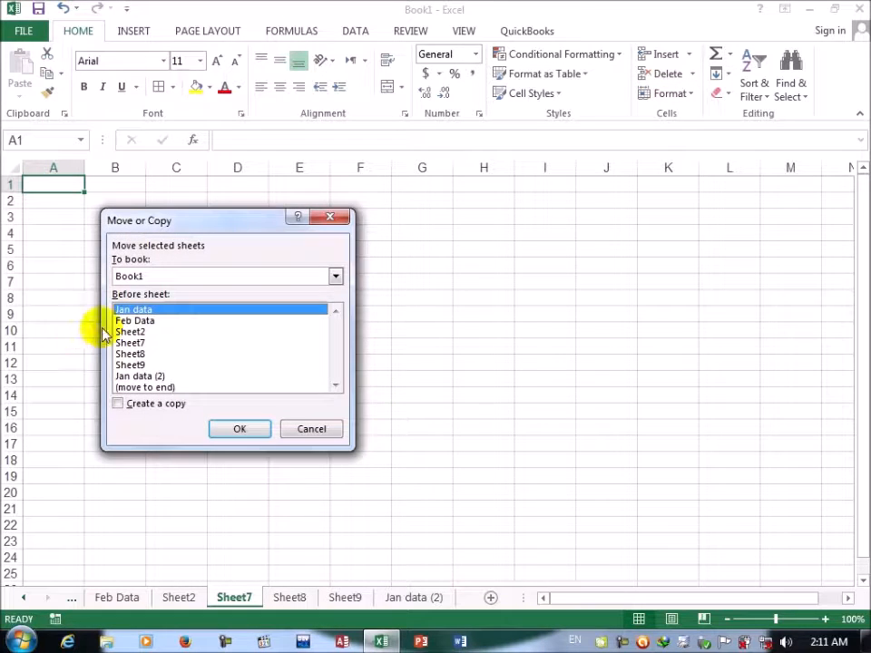
{"action": "left_click", "coordinate": [150, 389]}
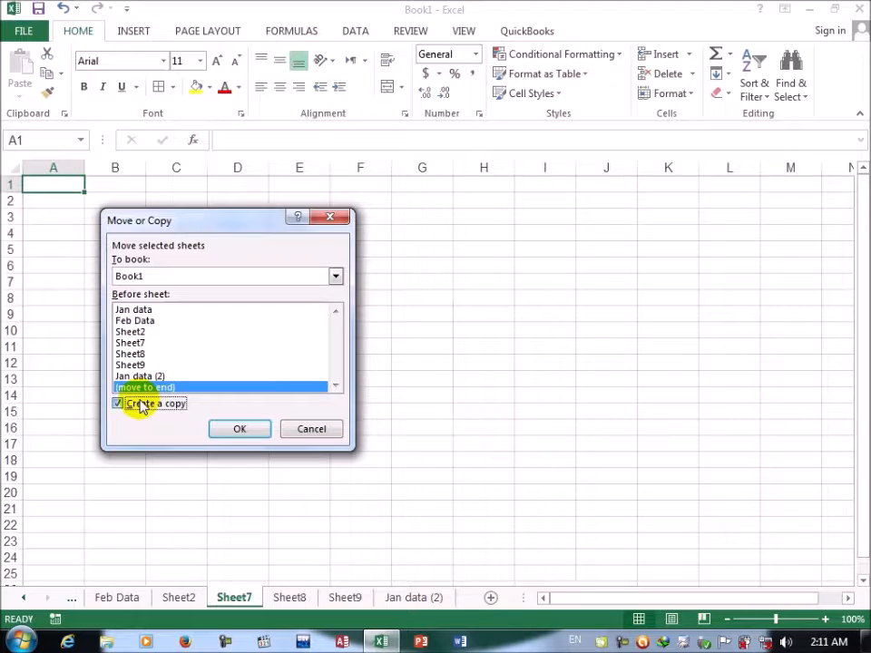
{"action": "left_click", "coordinate": [117, 403]}
{"action": "left_click", "coordinate": [250, 430]}
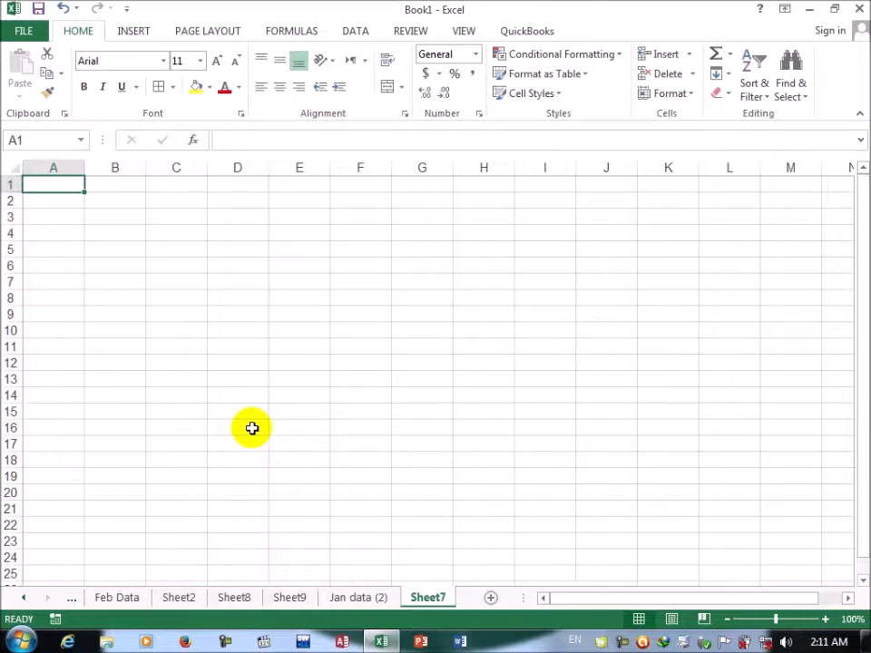
Step: Create a new blank workbook and keep its window maximized
{"action": "key", "text": "ctrl+n"}
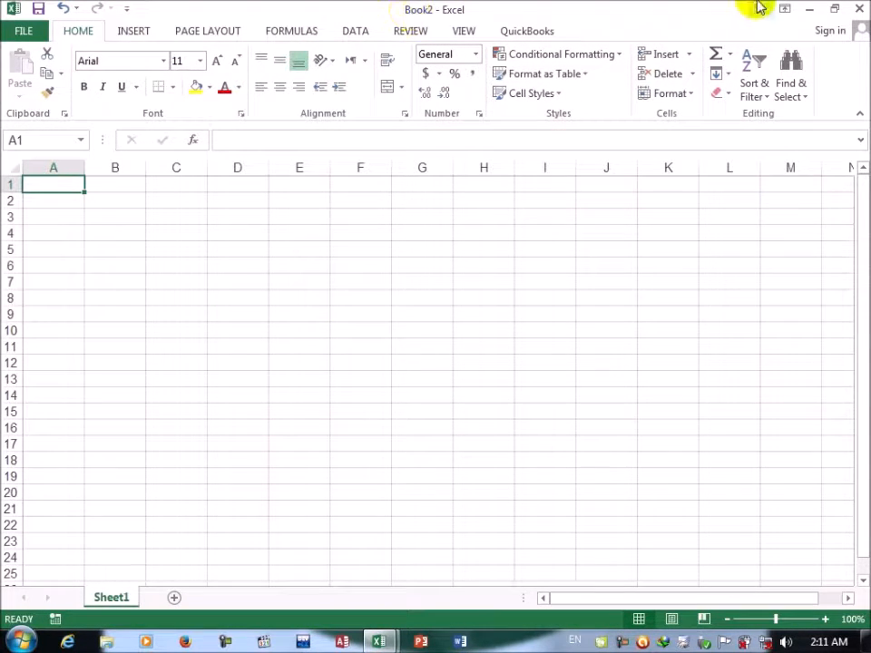
{"action": "left_click", "coordinate": [833, 11]}
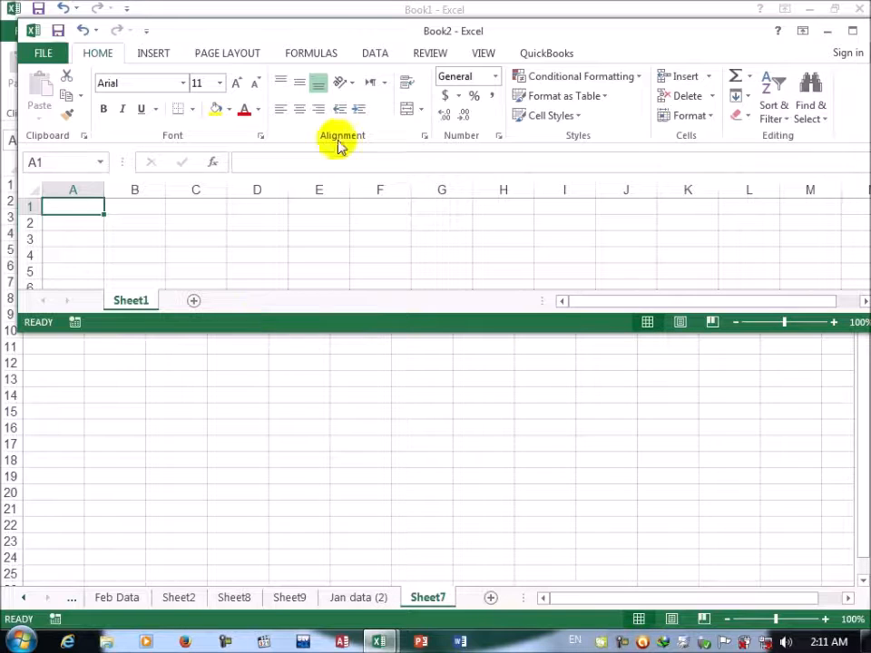
{"action": "left_click", "coordinate": [852, 31]}
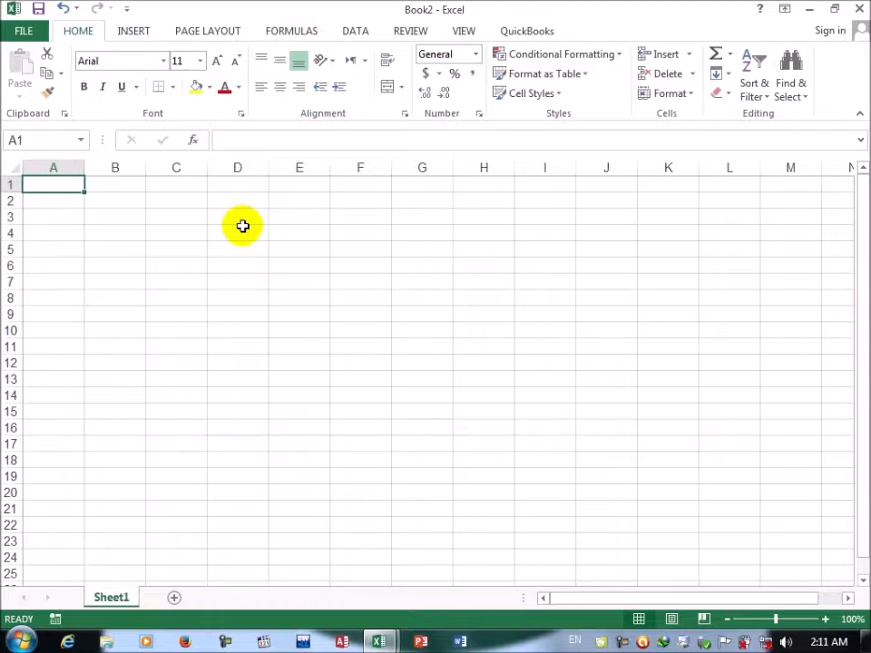
Step: Return to Book1 and move its Feb Data worksheet to the end of Book2 with the Move or Copy Sheet command
{"action": "left_click", "coordinate": [377, 639]}
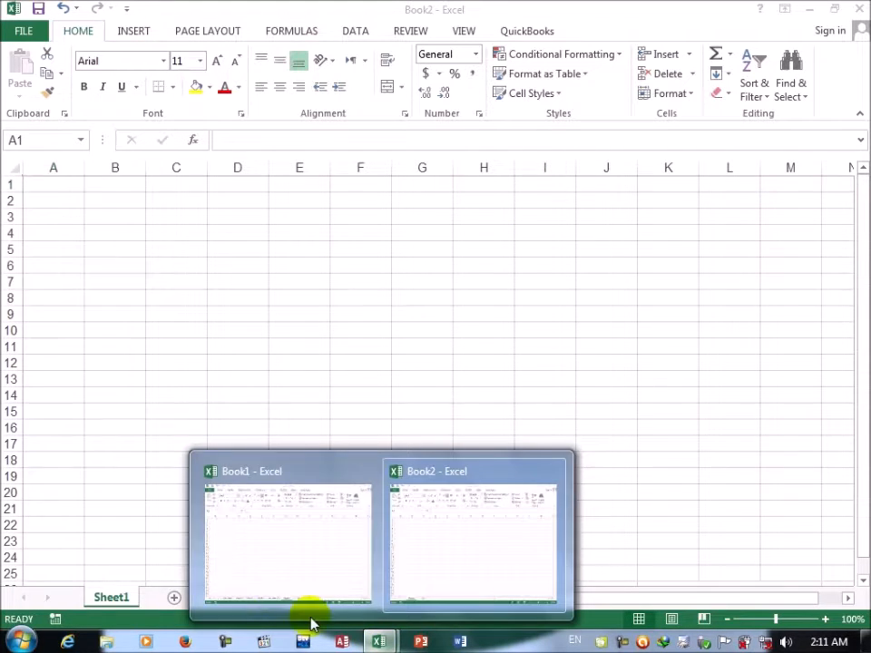
{"action": "left_click", "coordinate": [235, 545]}
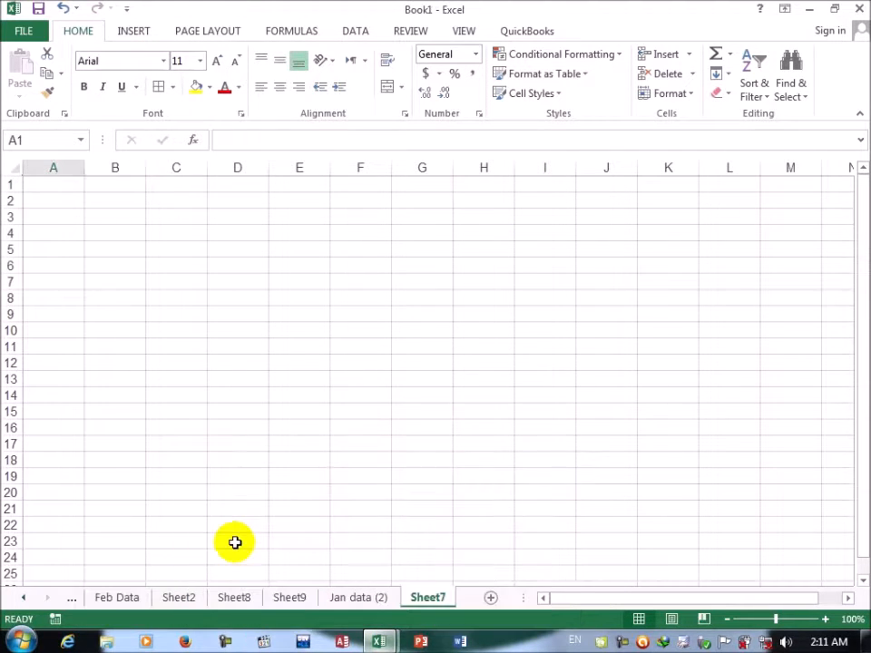
{"action": "left_click", "coordinate": [116, 599]}
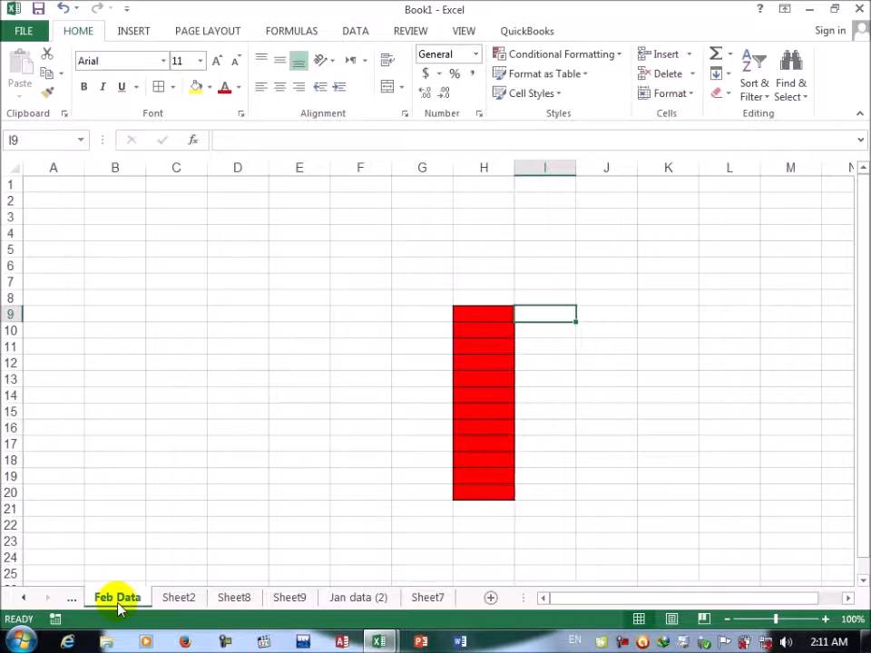
{"action": "left_click", "coordinate": [687, 97]}
{"action": "left_click", "coordinate": [672, 313]}
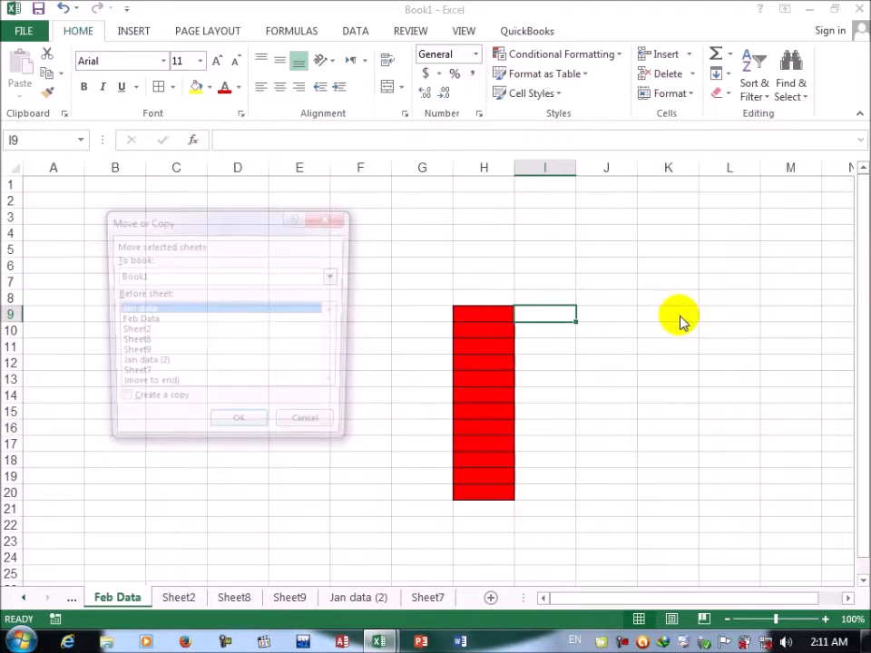
{"action": "left_click", "coordinate": [142, 276]}
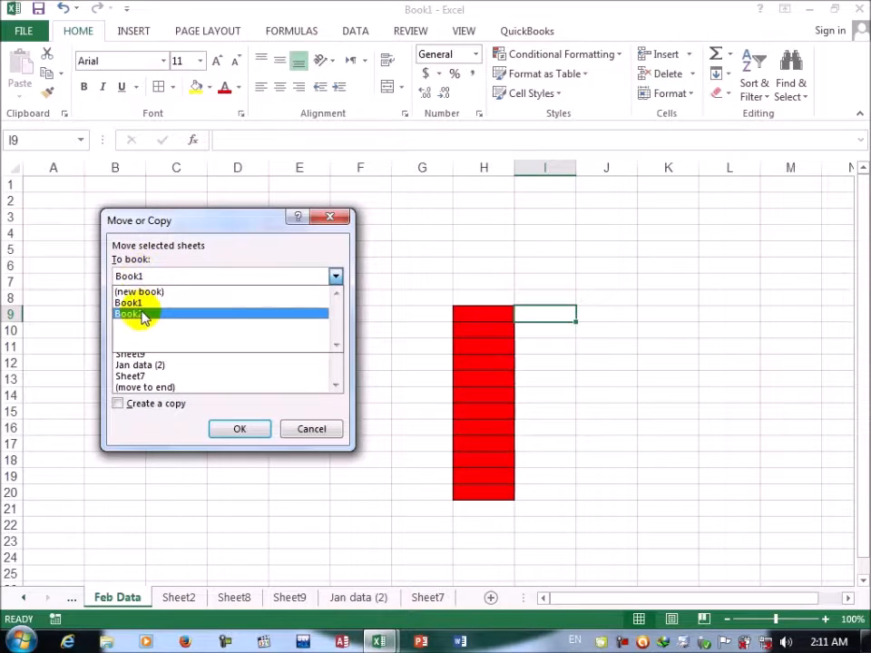
{"action": "left_click", "coordinate": [142, 314]}
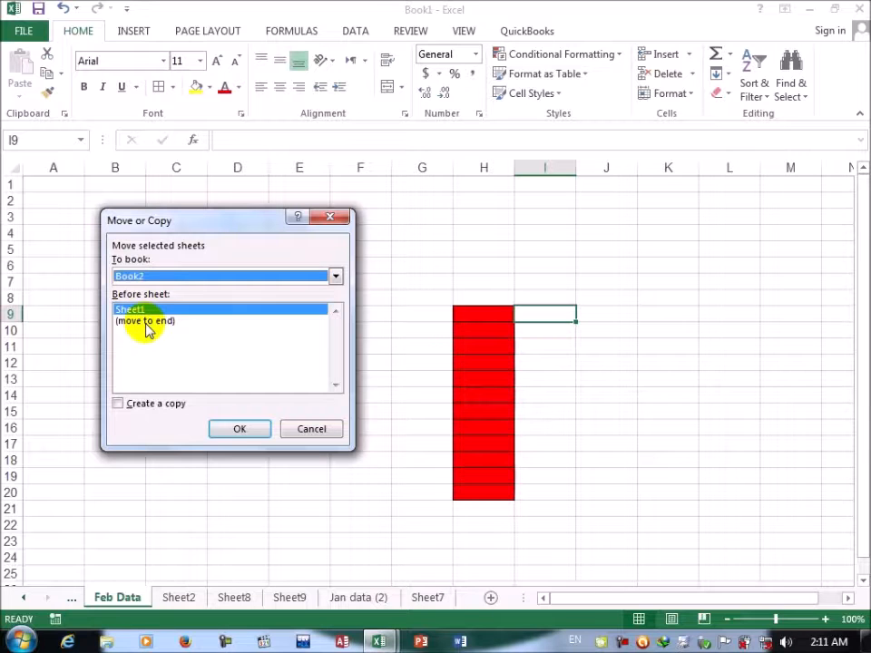
{"action": "left_click", "coordinate": [147, 322]}
{"action": "left_click", "coordinate": [238, 429]}
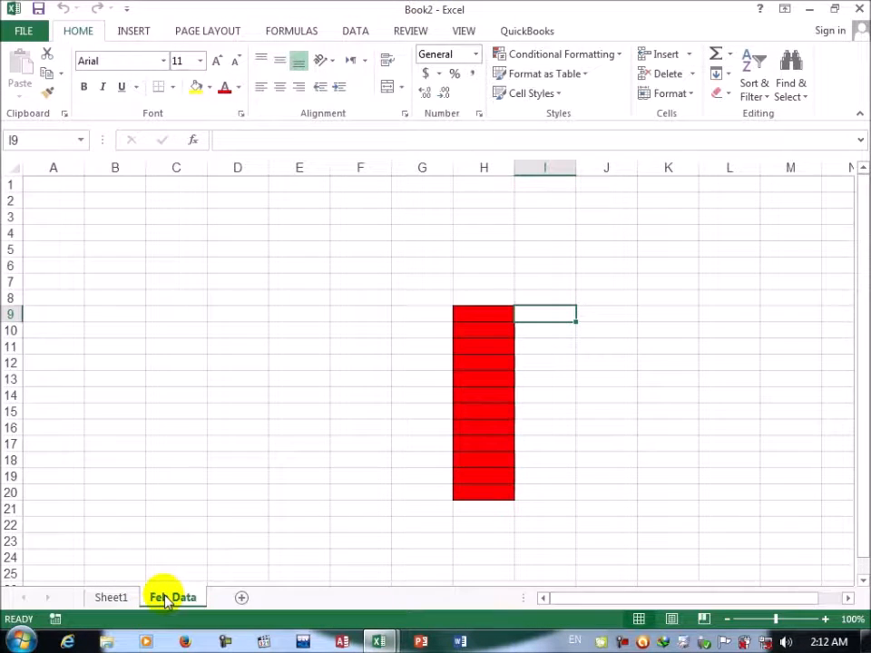
Step: Create a copy of Book2's Feb Data worksheet at the end of Book1 with the Move or Copy Sheet command
{"action": "left_click", "coordinate": [679, 93]}
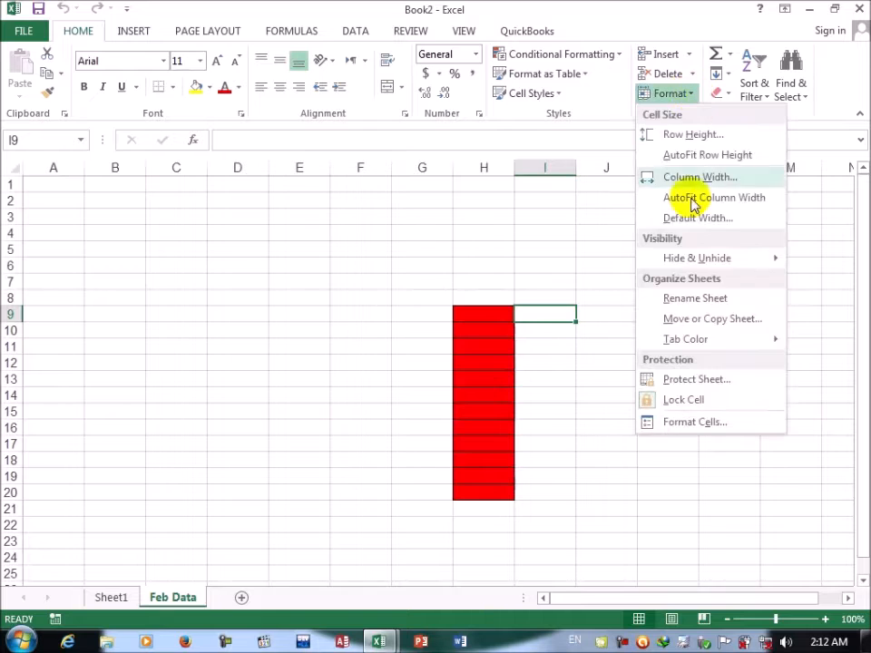
{"action": "left_click", "coordinate": [674, 318]}
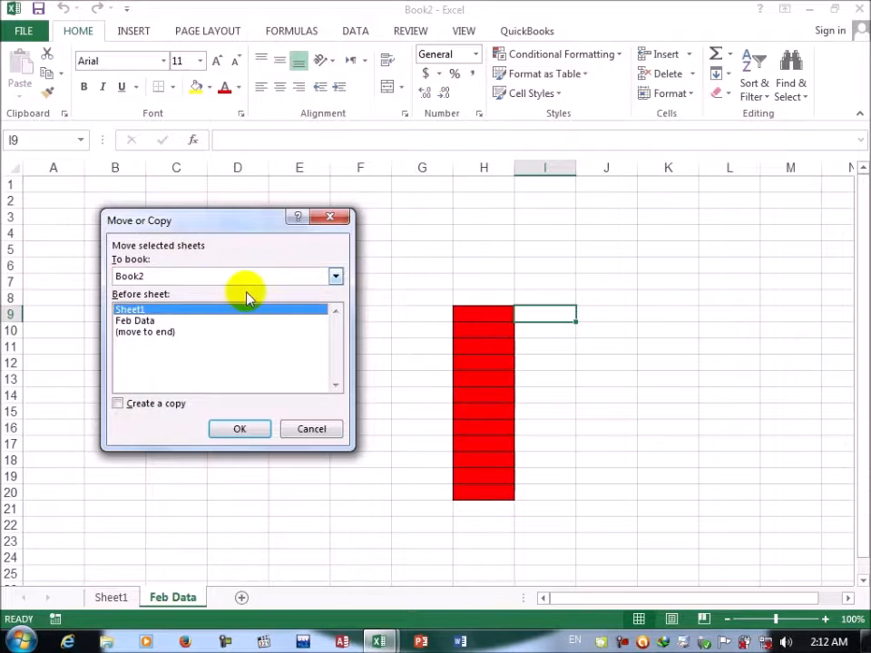
{"action": "left_click", "coordinate": [148, 276]}
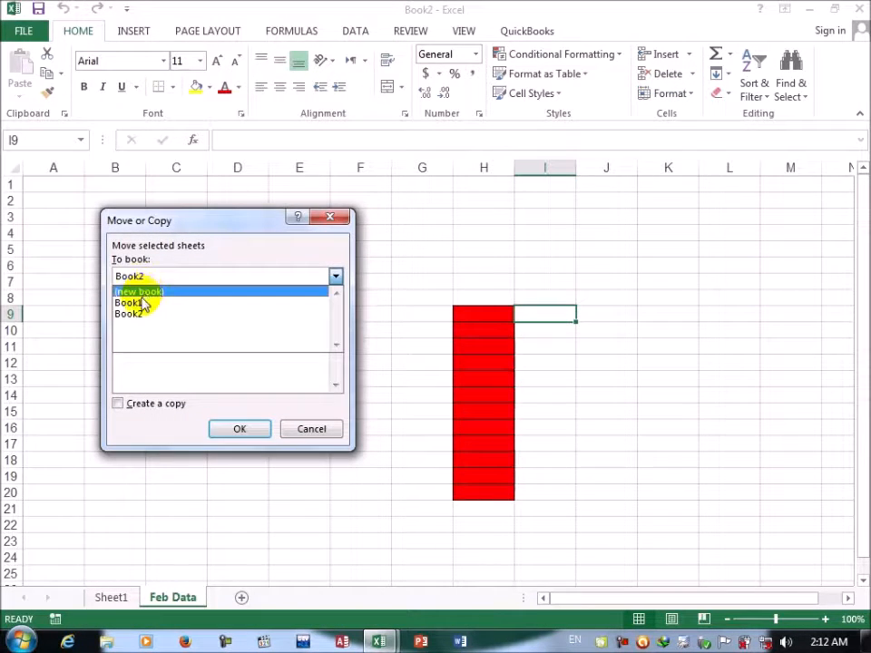
{"action": "left_click", "coordinate": [142, 301]}
{"action": "left_click", "coordinate": [145, 375]}
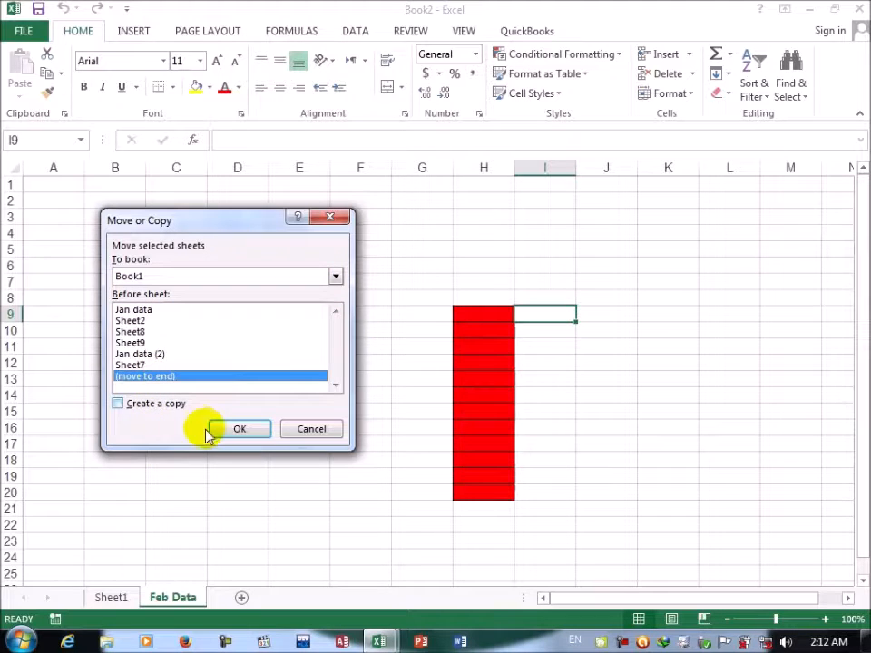
{"action": "left_click", "coordinate": [160, 412]}
{"action": "left_click", "coordinate": [236, 432]}
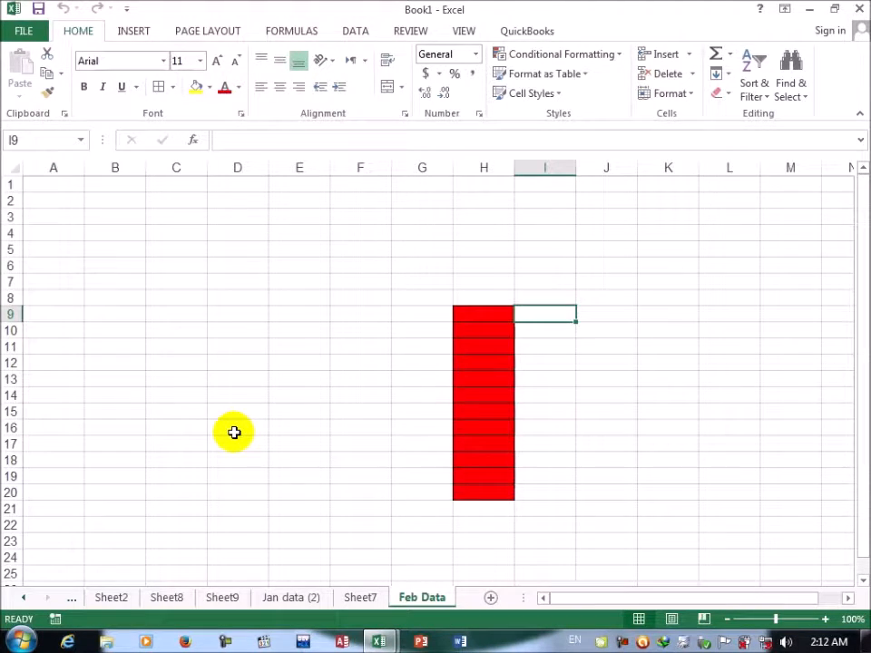
{"action": "key", "text": "ctrl+w"}
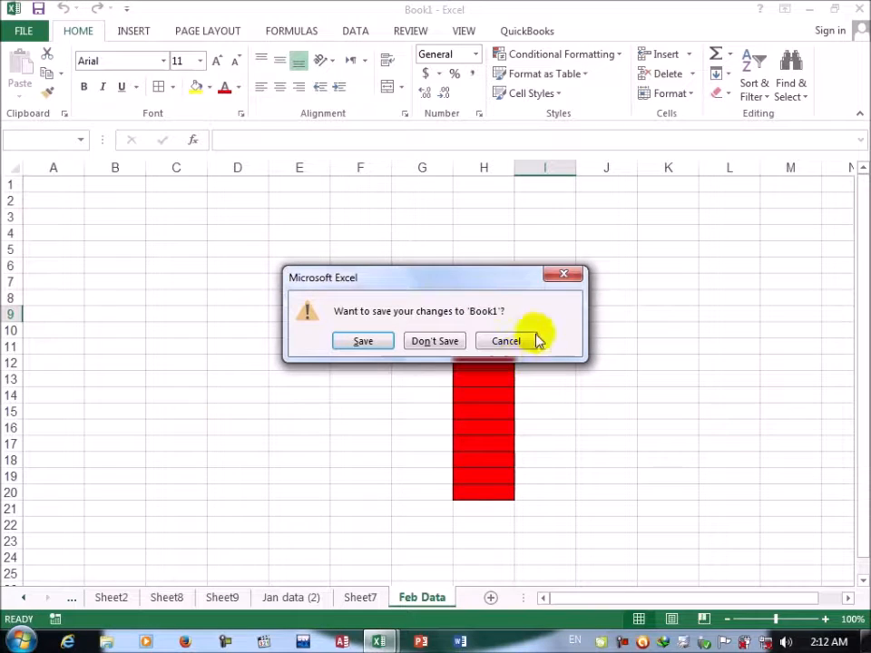
{"action": "left_click", "coordinate": [521, 334]}
{"action": "left_click", "coordinate": [241, 279]}
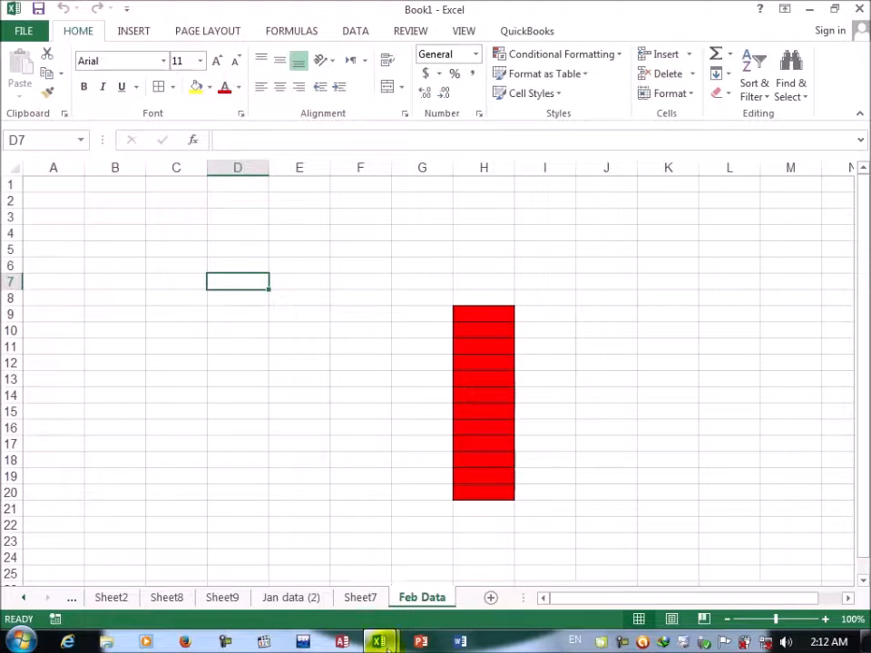
Step: Switch to Book2 and close it without saving its changes
{"action": "mouse_move", "coordinate": [382, 640]}
{"action": "left_click", "coordinate": [508, 551]}
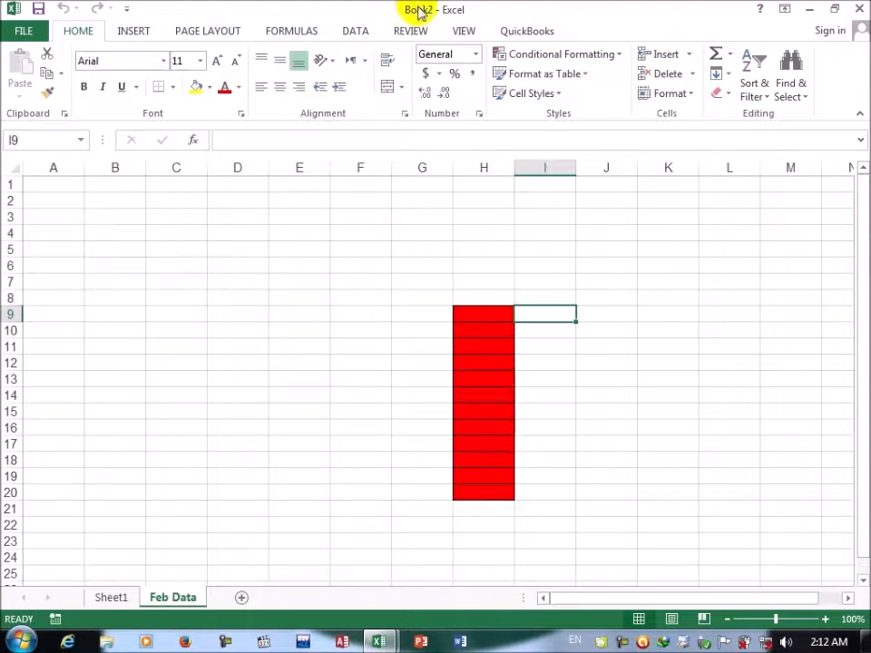
{"action": "left_click", "coordinate": [860, 8]}
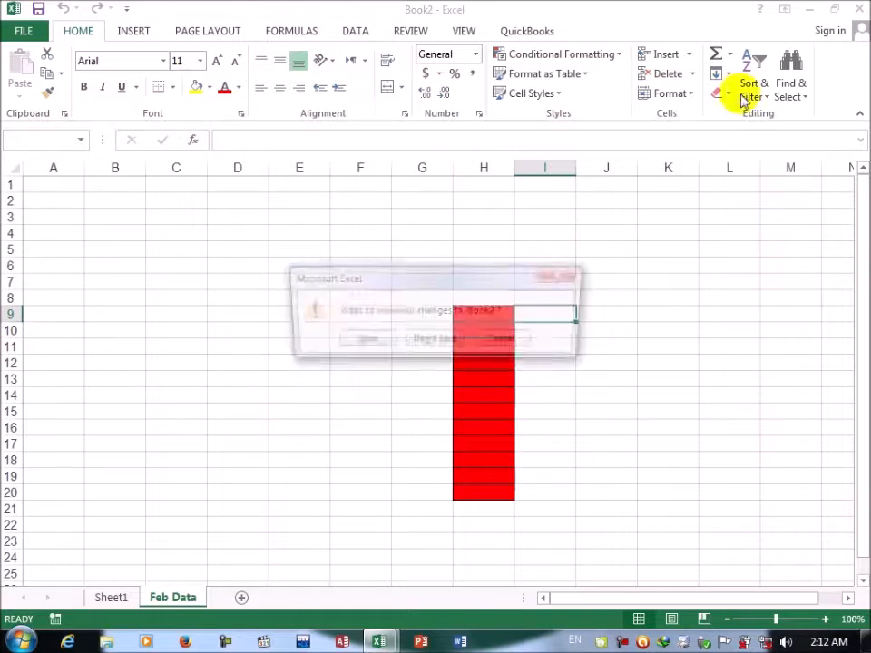
{"action": "left_click", "coordinate": [428, 343]}
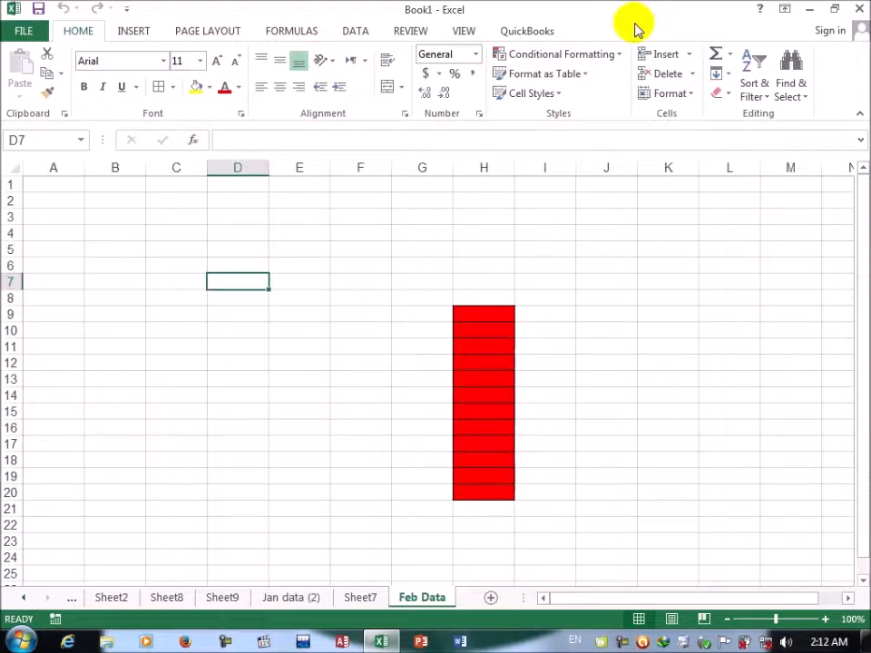
Step: Copy the Feb Data worksheet from Book1 into a new workbook with the Move or Copy Sheet command
{"action": "left_click", "coordinate": [674, 94]}
{"action": "left_click", "coordinate": [699, 320]}
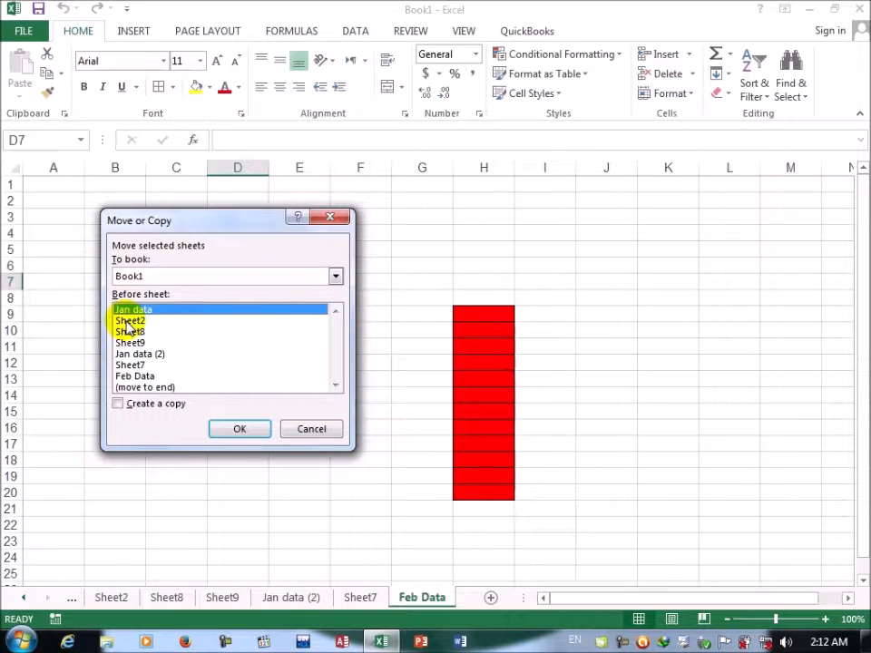
{"action": "left_click", "coordinate": [136, 376]}
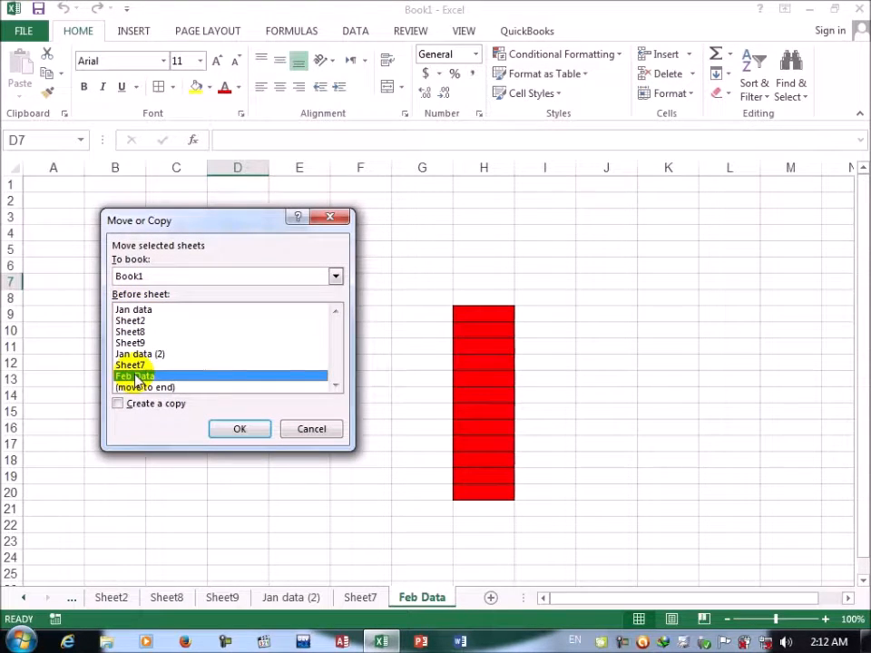
{"action": "left_click", "coordinate": [127, 387]}
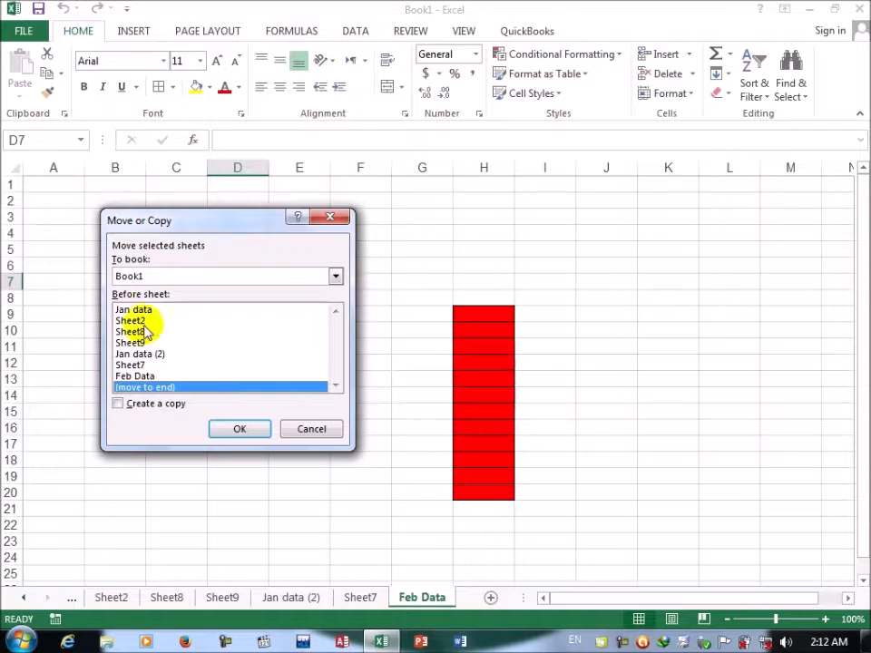
{"action": "left_click", "coordinate": [151, 276]}
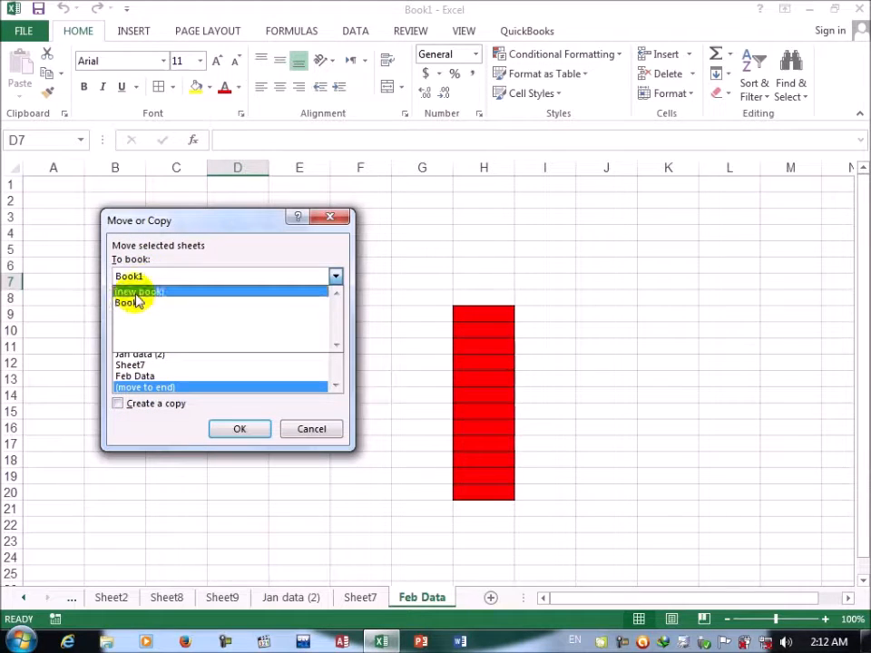
{"action": "left_click", "coordinate": [136, 293]}
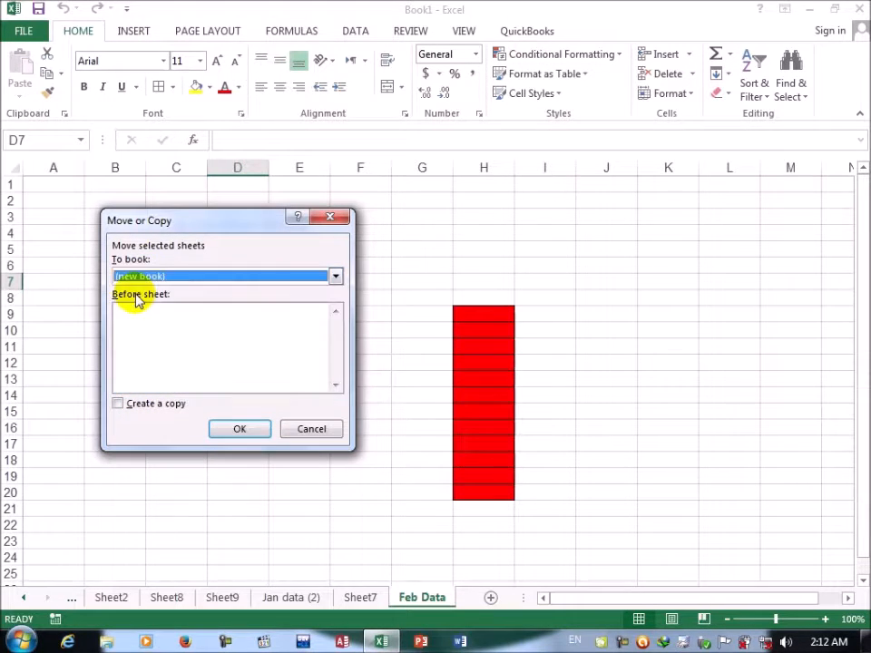
{"action": "left_click", "coordinate": [165, 406]}
{"action": "left_click", "coordinate": [240, 430]}
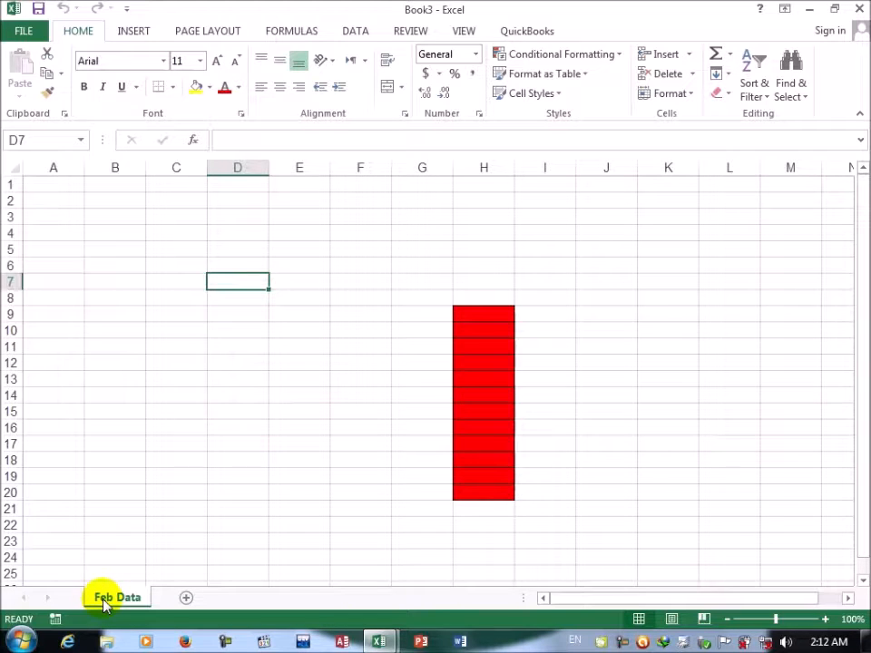
Step: Return to Book1 and set the Feb Data worksheet's tab color to black
{"action": "left_click", "coordinate": [692, 98]}
{"action": "mouse_move", "coordinate": [681, 349]}
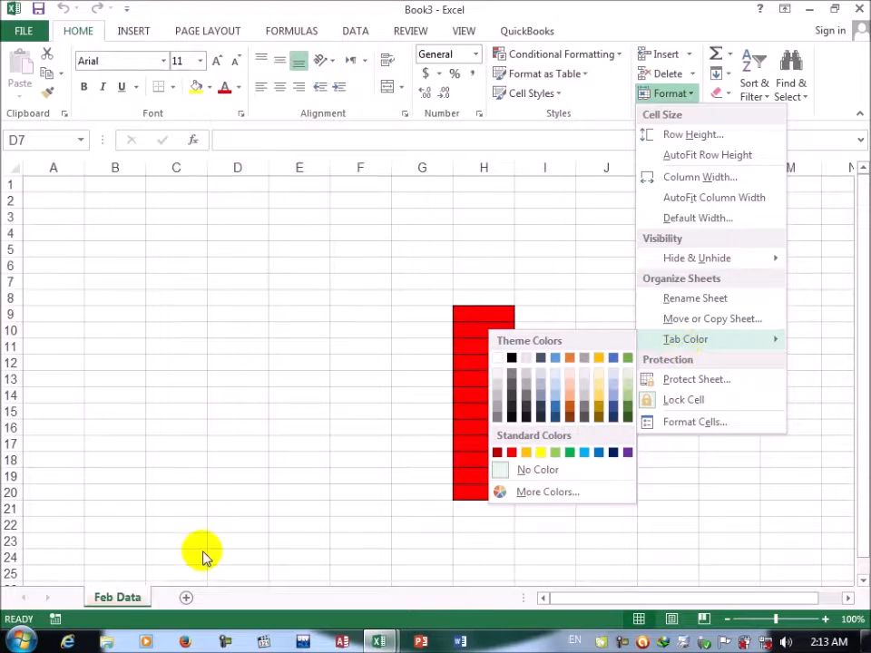
{"action": "left_click", "coordinate": [376, 641]}
{"action": "left_click", "coordinate": [238, 581]}
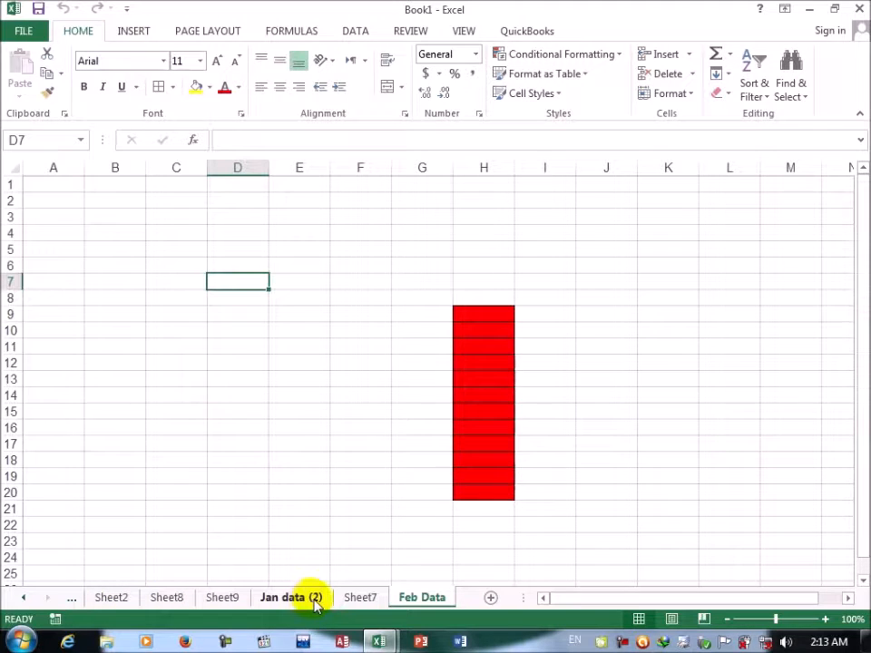
{"action": "left_click", "coordinate": [689, 96]}
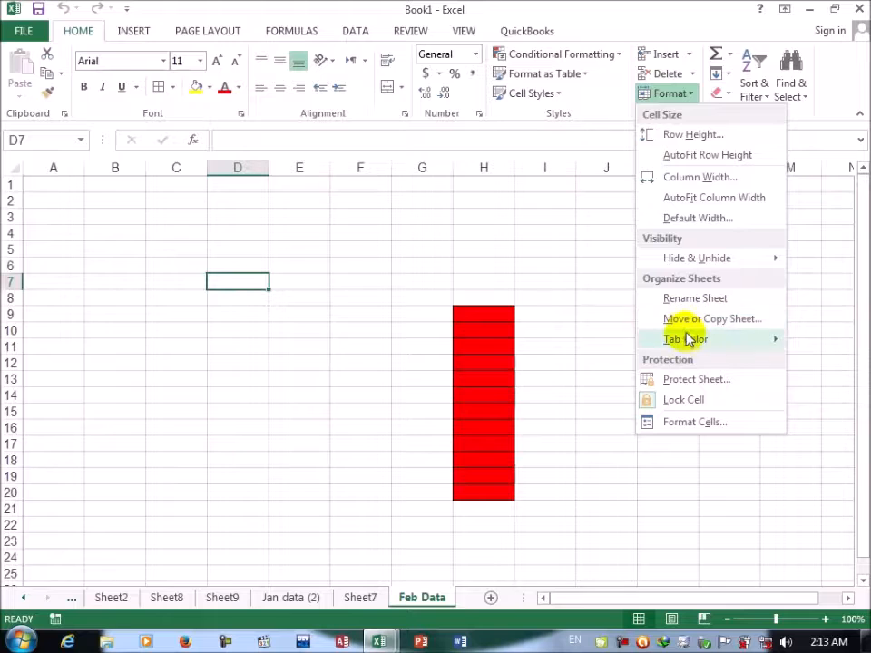
{"action": "mouse_move", "coordinate": [690, 341]}
{"action": "left_click", "coordinate": [512, 358]}
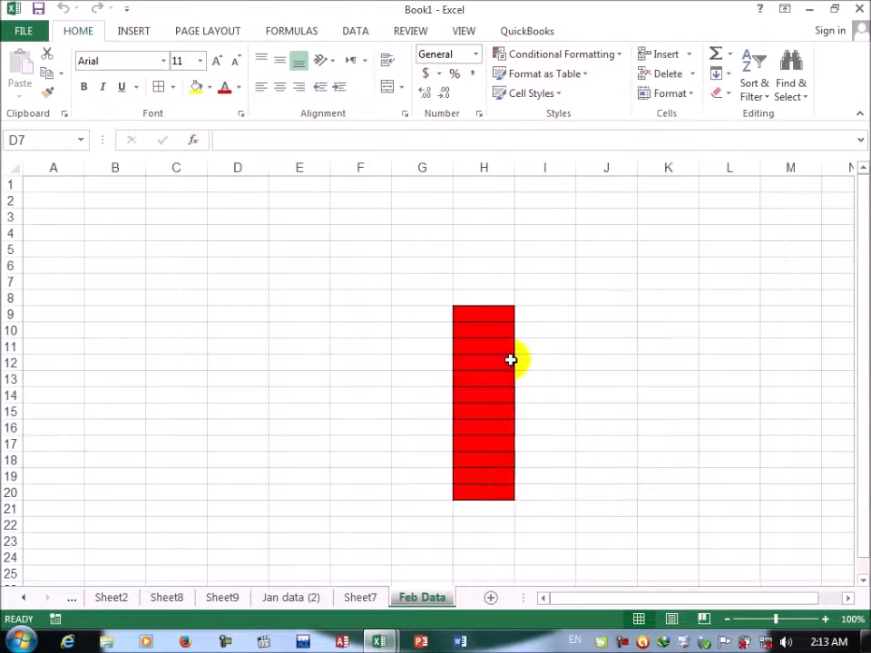
Step: Set the Sheet7 worksheet's tab color to standard red
{"action": "left_click", "coordinate": [363, 599]}
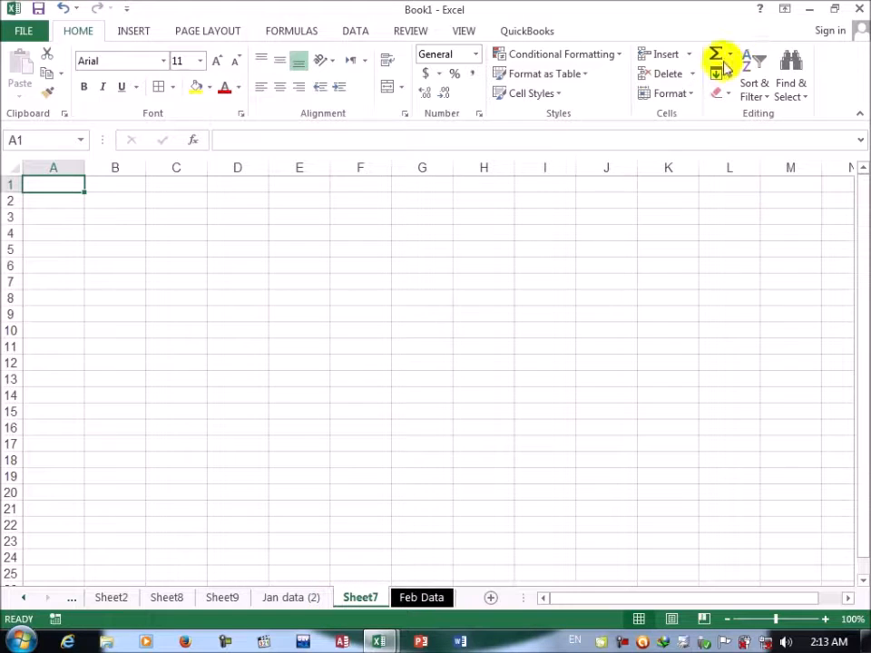
{"action": "left_click", "coordinate": [692, 97]}
{"action": "mouse_move", "coordinate": [661, 337]}
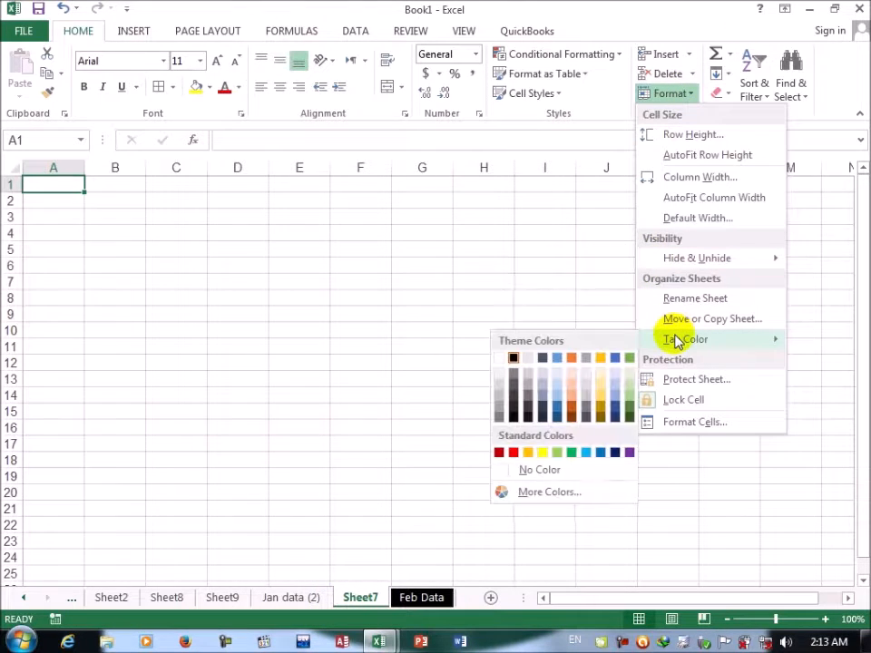
{"action": "left_click", "coordinate": [512, 452]}
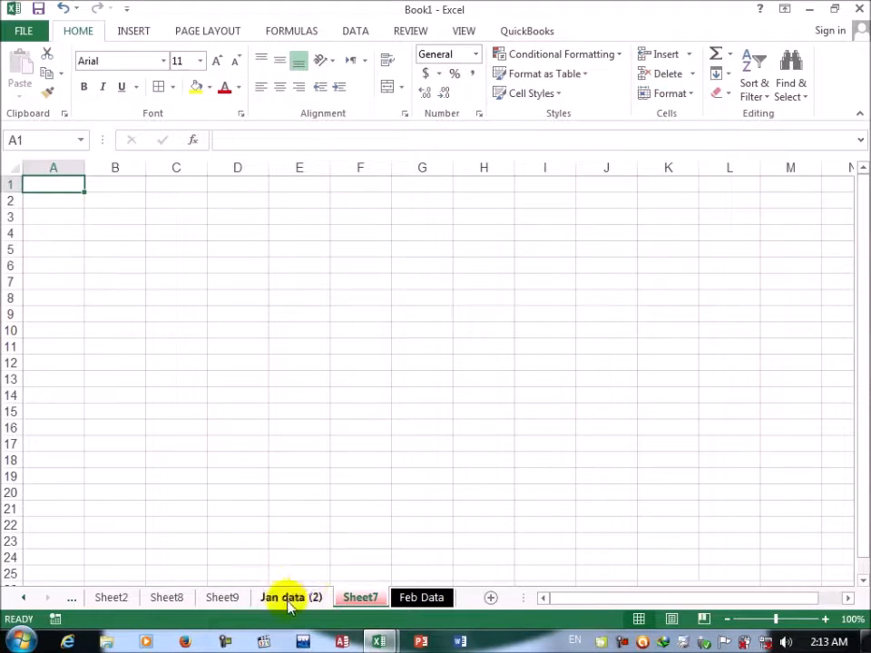
Step: Go to the Jan data (2) worksheet and review the Protect Sheet options without applying protection
{"action": "left_click", "coordinate": [288, 597]}
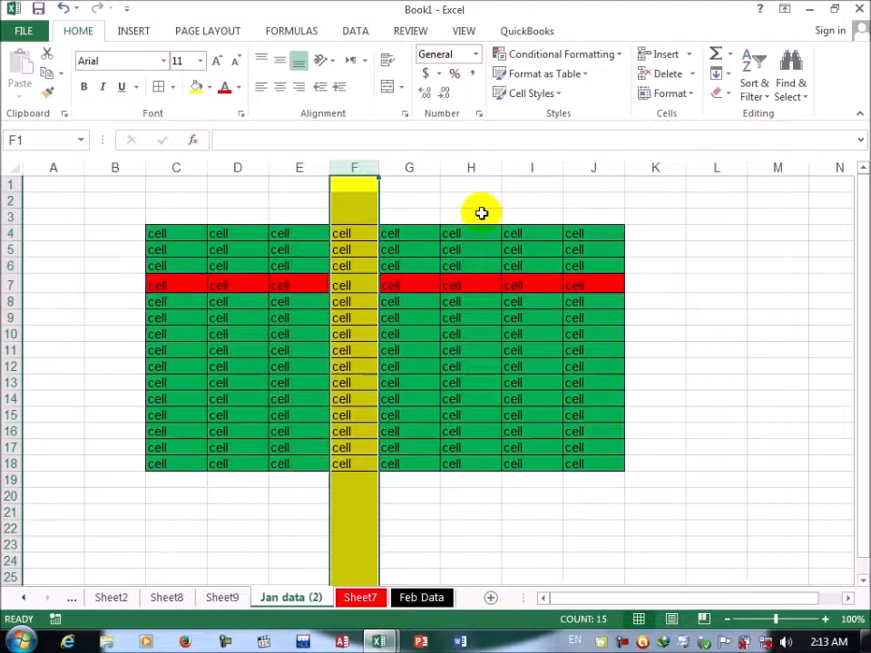
{"action": "left_click", "coordinate": [682, 95]}
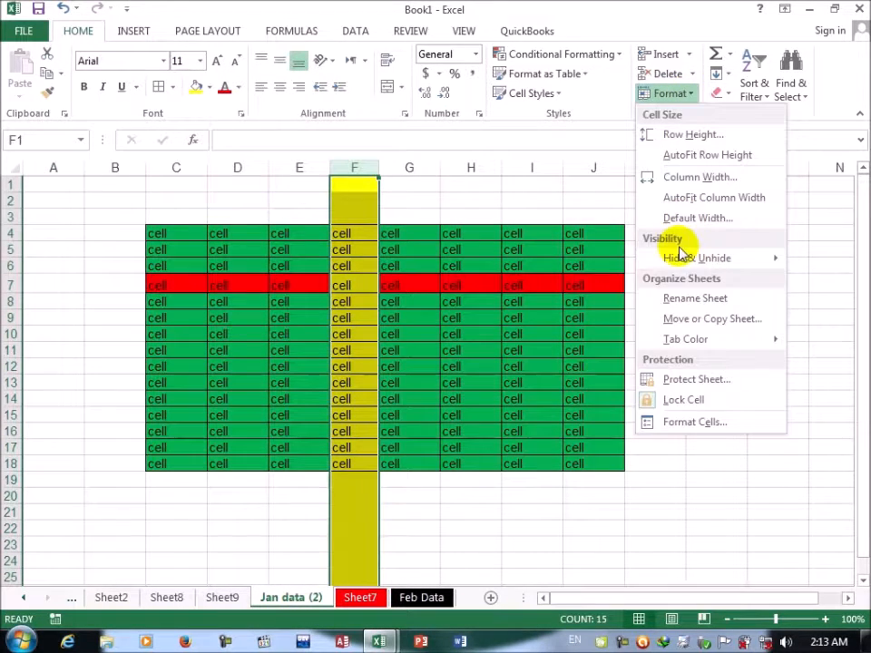
{"action": "left_click", "coordinate": [700, 379]}
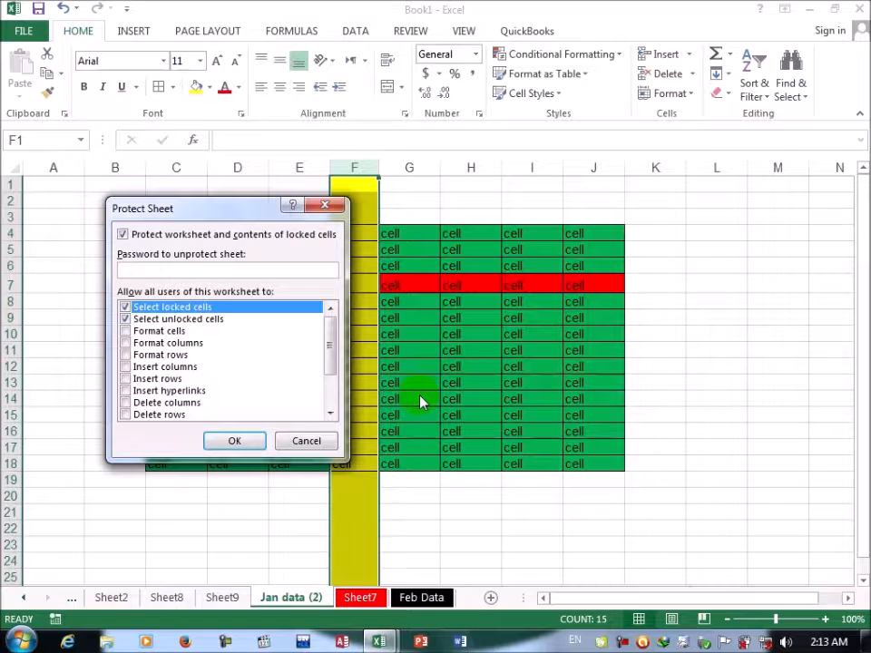
{"action": "left_click", "coordinate": [285, 436]}
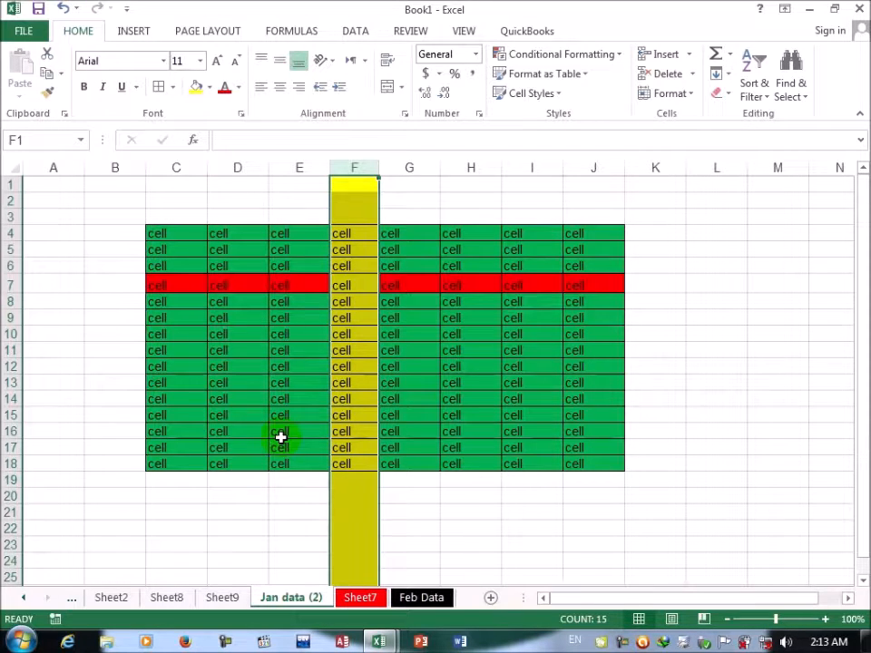
Step: Review the Alignment, Font, Border and Fill settings in Format Cells for column F without changing anything
{"action": "left_click", "coordinate": [688, 92]}
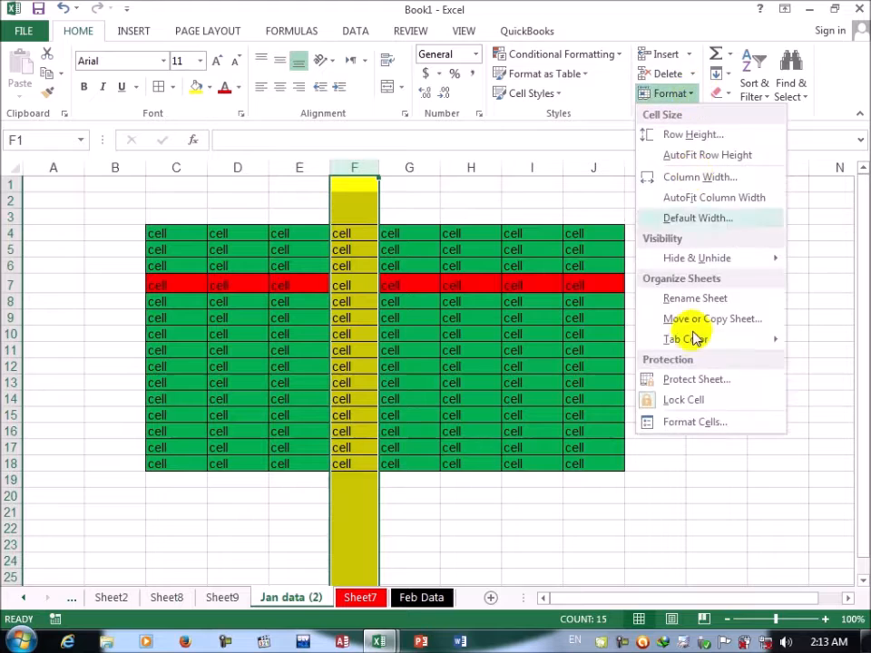
{"action": "left_click", "coordinate": [695, 422]}
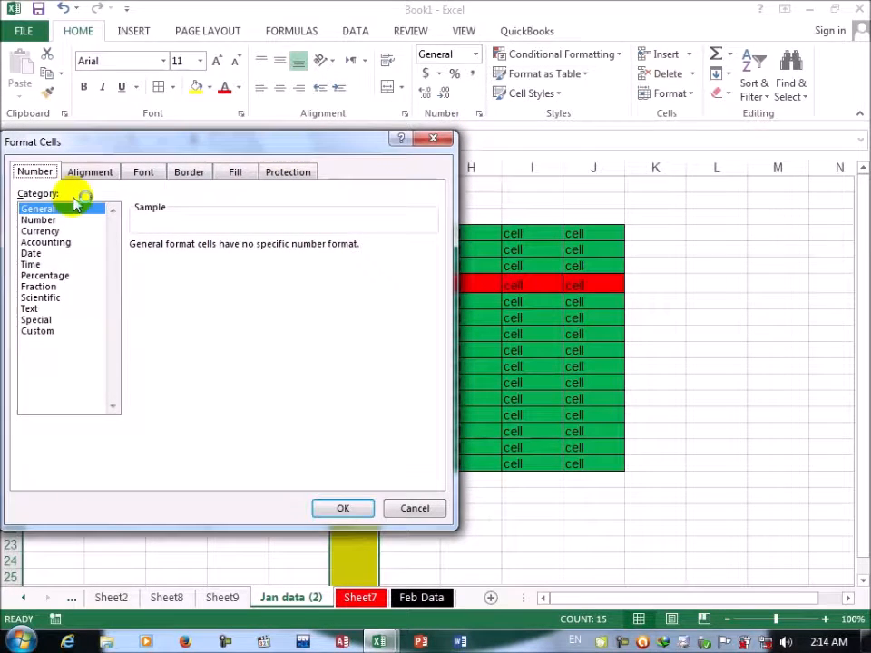
{"action": "left_click", "coordinate": [91, 172]}
{"action": "left_click", "coordinate": [147, 175]}
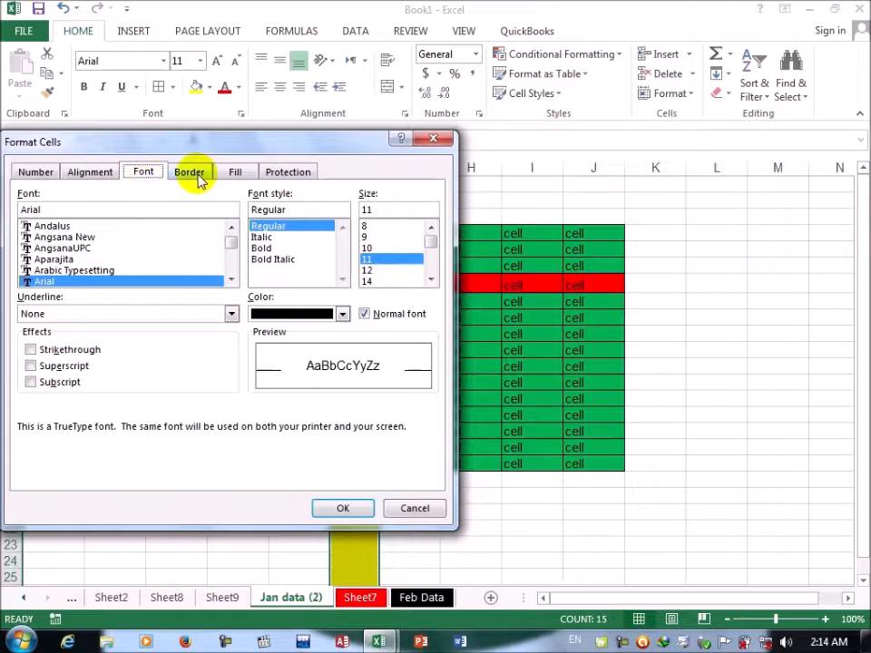
{"action": "left_click", "coordinate": [192, 175]}
{"action": "left_click", "coordinate": [243, 177]}
{"action": "left_click", "coordinate": [433, 140]}
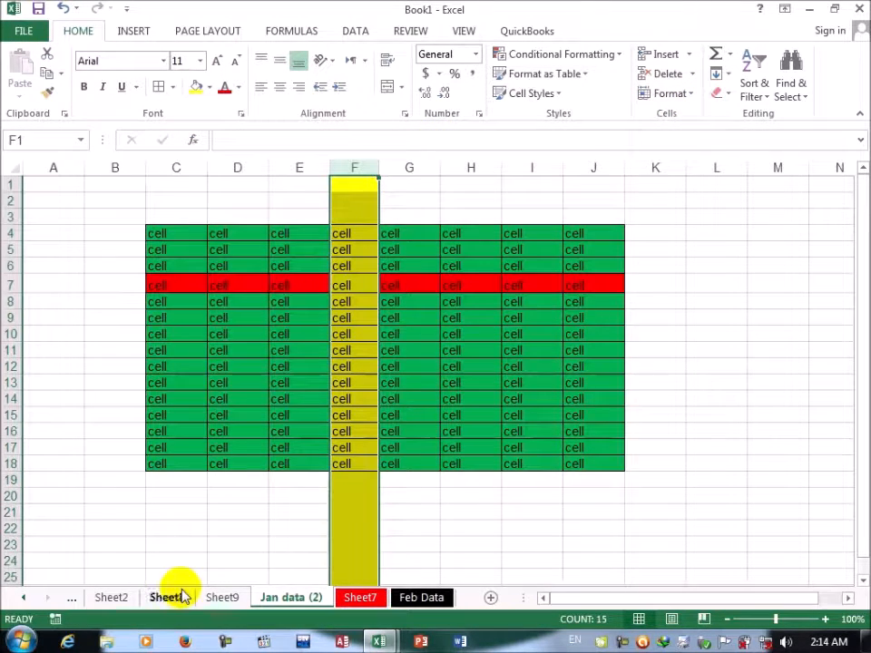
Step: Insert a new chart sheet in front of Sheet7
{"action": "right_click", "coordinate": [353, 597]}
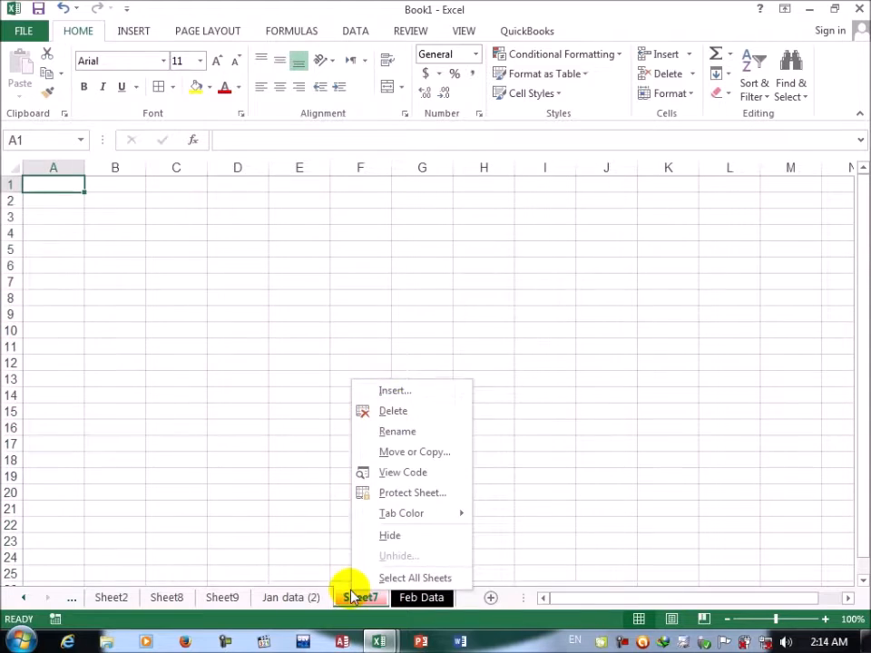
{"action": "left_click", "coordinate": [395, 392]}
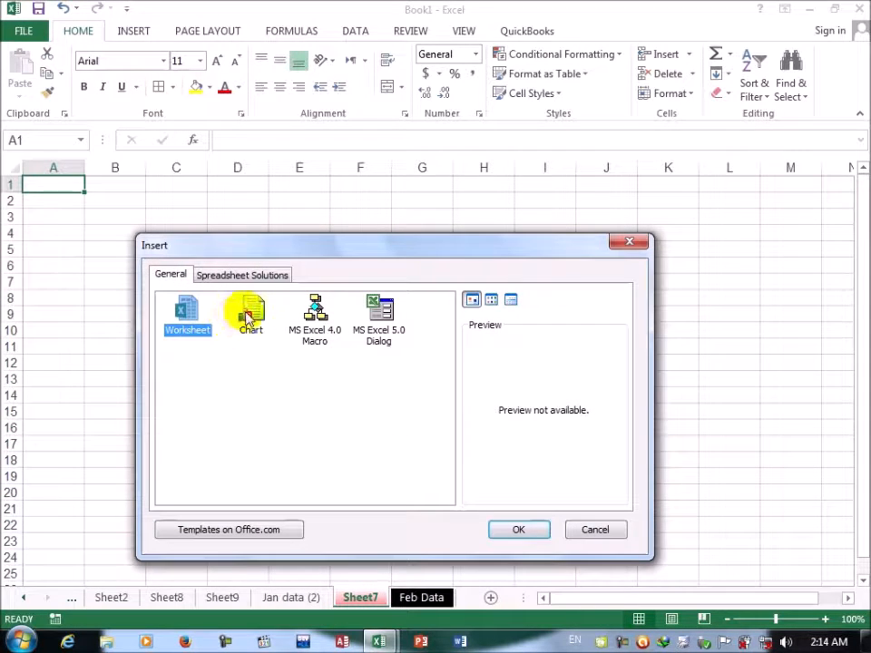
{"action": "left_click", "coordinate": [248, 317]}
{"action": "left_click", "coordinate": [509, 524]}
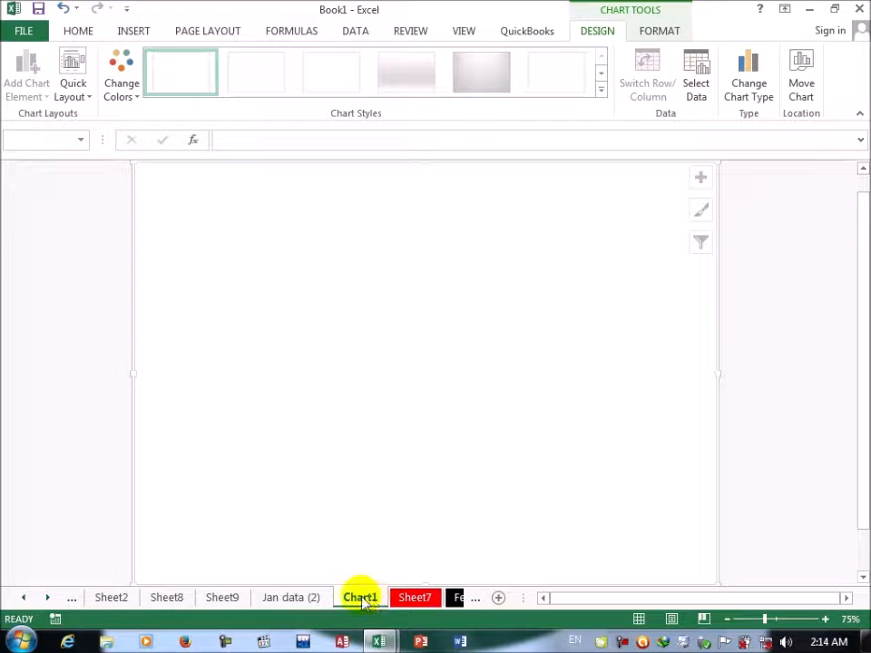
Step: Insert an MS Excel 4.0 Macro sheet in front of Sheet2
{"action": "right_click", "coordinate": [92, 597]}
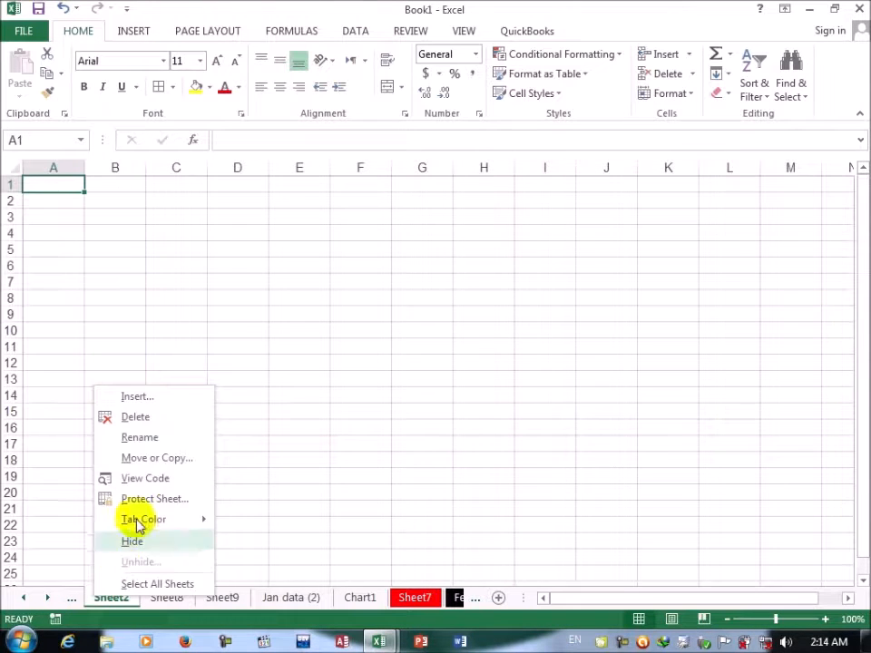
{"action": "left_click", "coordinate": [137, 399]}
{"action": "left_click", "coordinate": [186, 336]}
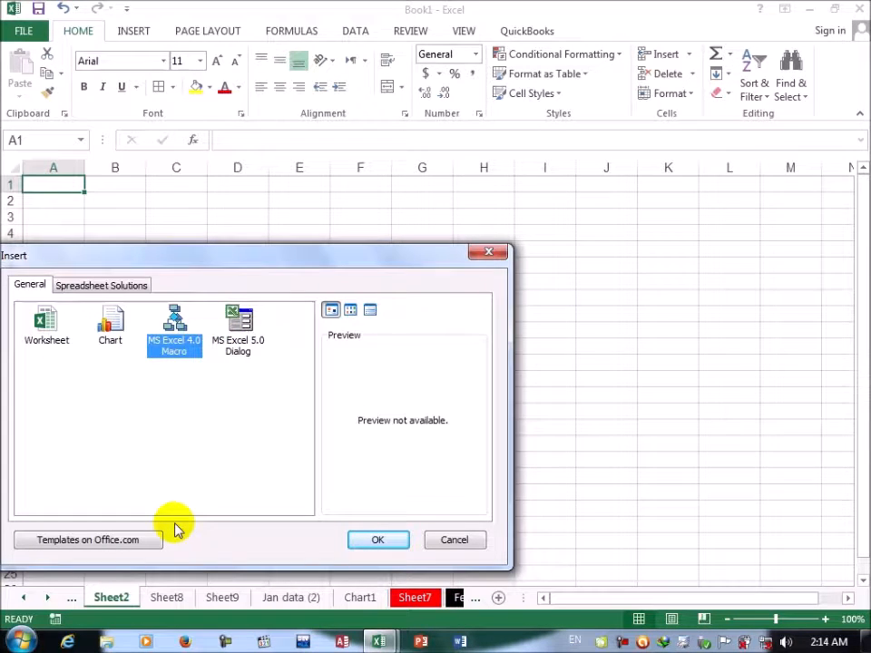
{"action": "left_click", "coordinate": [377, 540]}
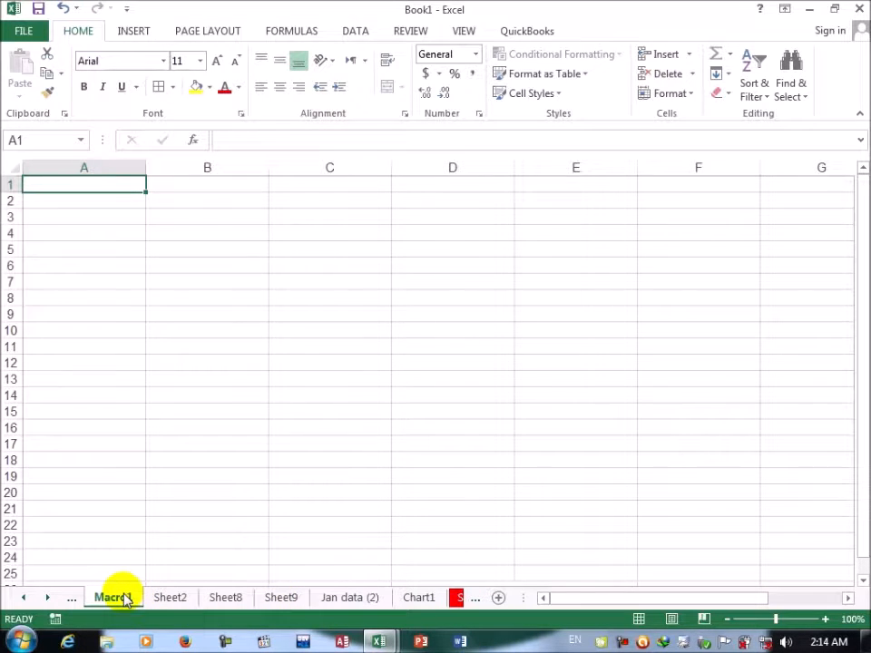
Step: Insert an MS Excel 5.0 Dialog sheet in front of Sheet2 and select the OK button on its form
{"action": "right_click", "coordinate": [162, 597]}
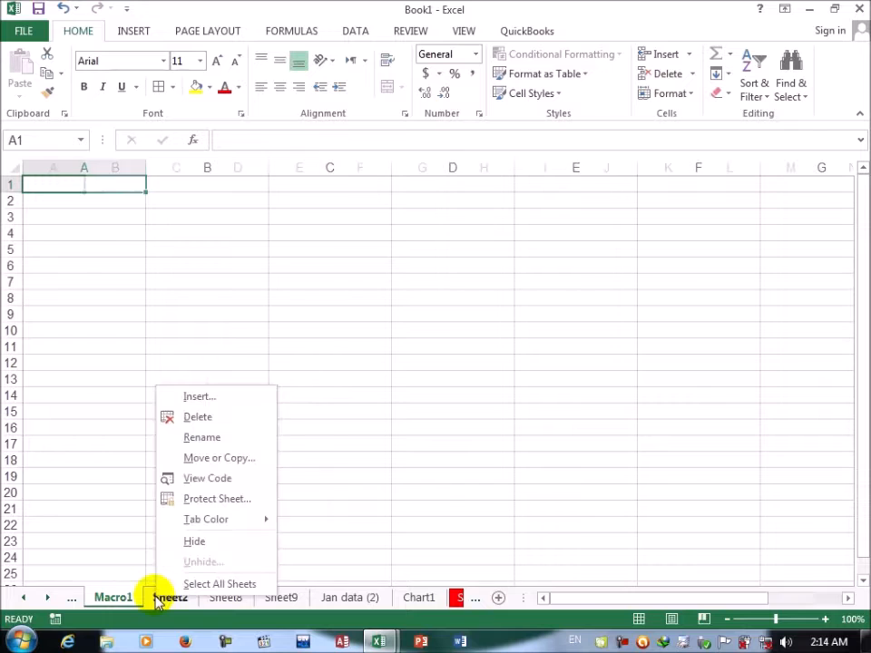
{"action": "left_click", "coordinate": [188, 398]}
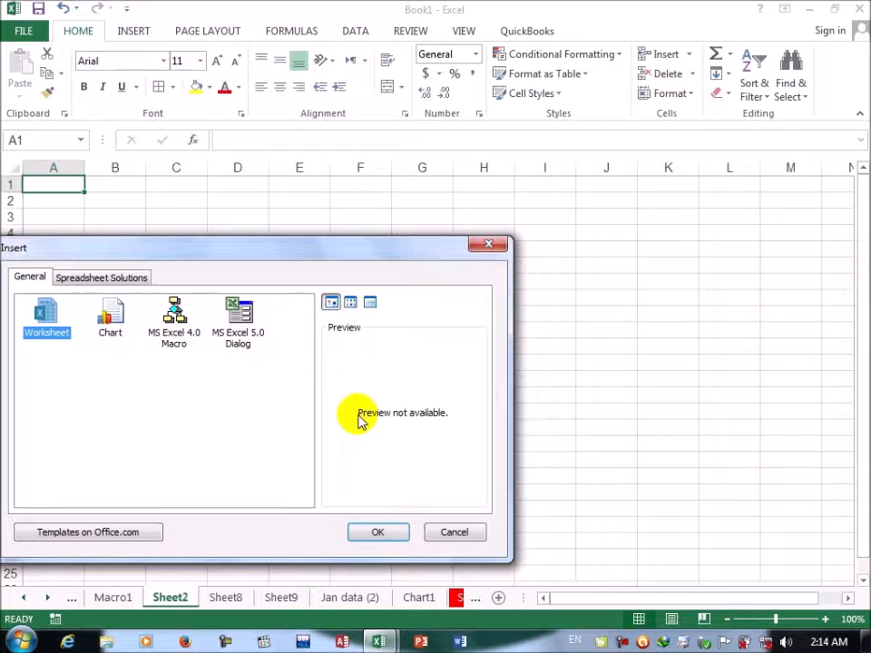
{"action": "left_click", "coordinate": [230, 313]}
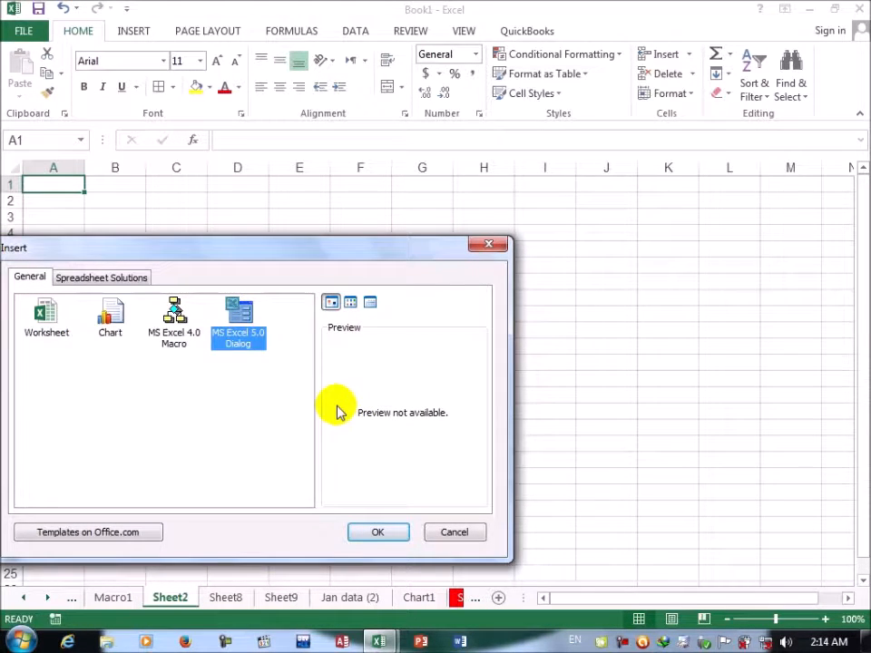
{"action": "left_click", "coordinate": [373, 534]}
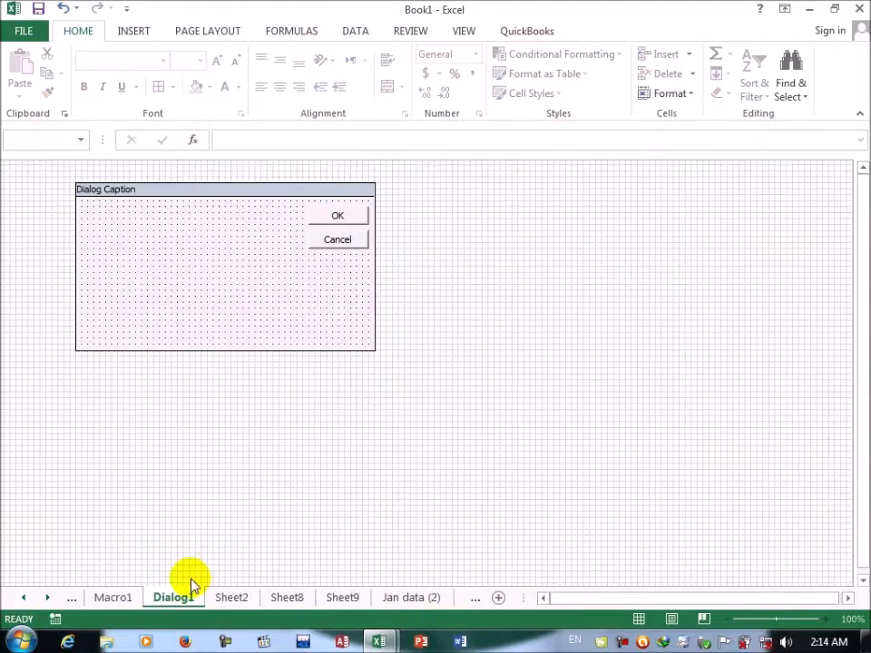
{"action": "left_click", "coordinate": [336, 214]}
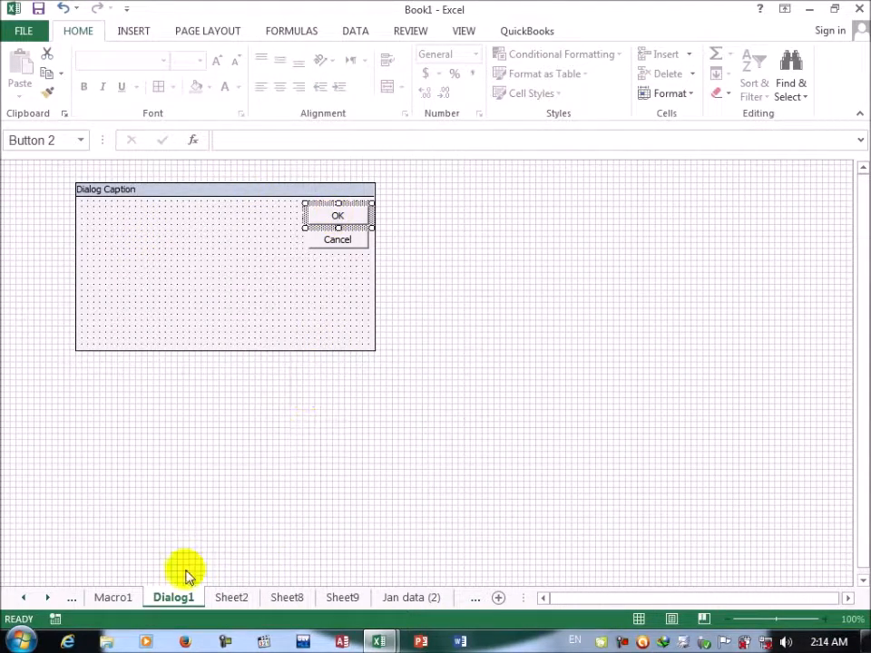
Step: Preview the Billing Statement, Blood Pressure Tracker, Expense Report and Loan Amortization templates, then insert a Time Card sheet in front of Macro1
{"action": "right_click", "coordinate": [116, 601]}
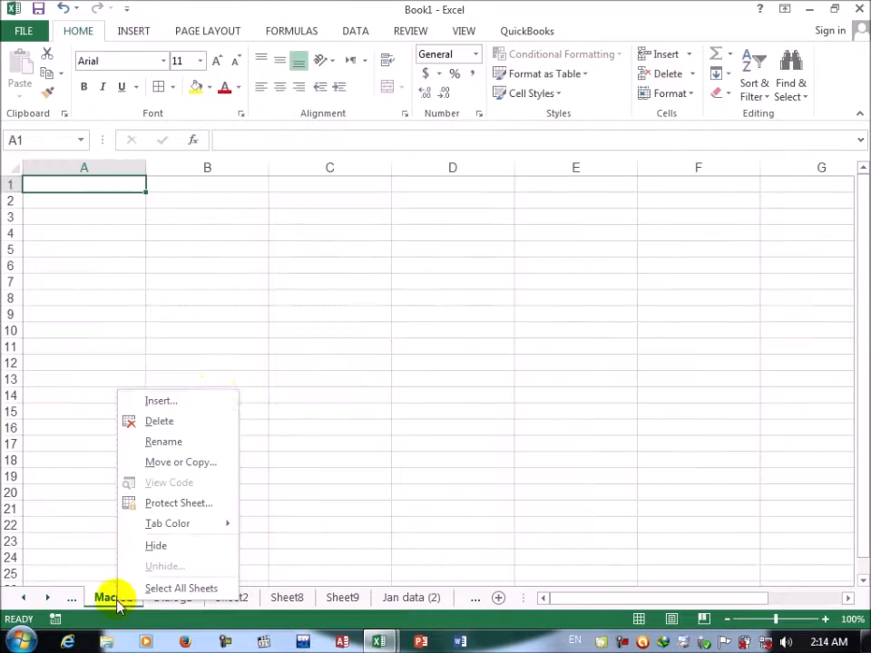
{"action": "left_click", "coordinate": [183, 401]}
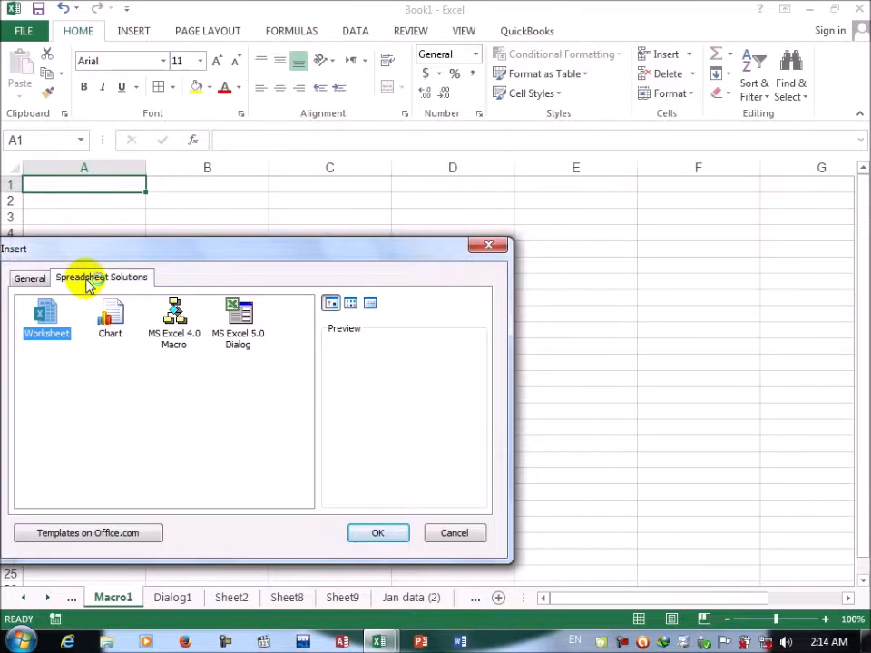
{"action": "left_click", "coordinate": [87, 283]}
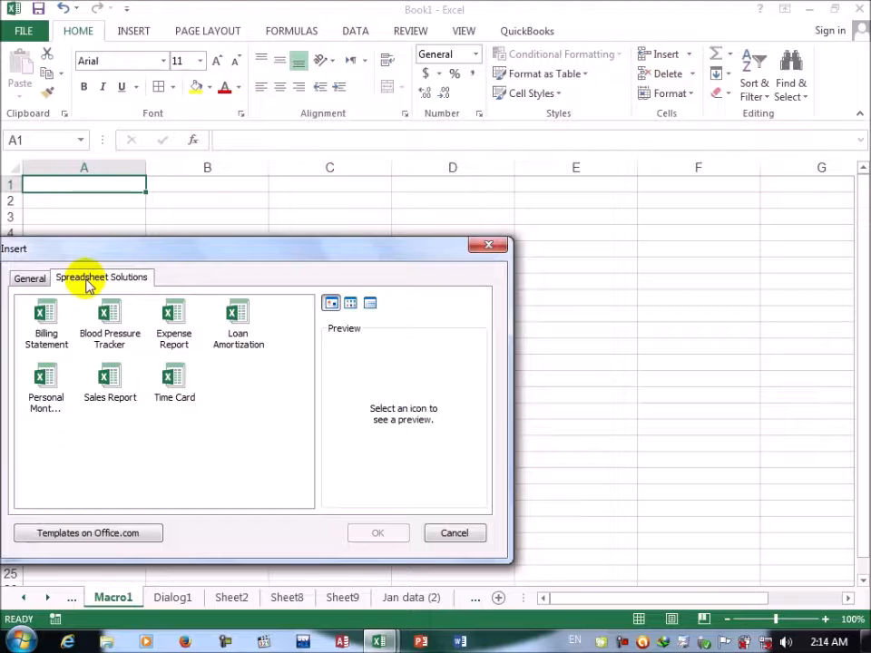
{"action": "left_click", "coordinate": [47, 314]}
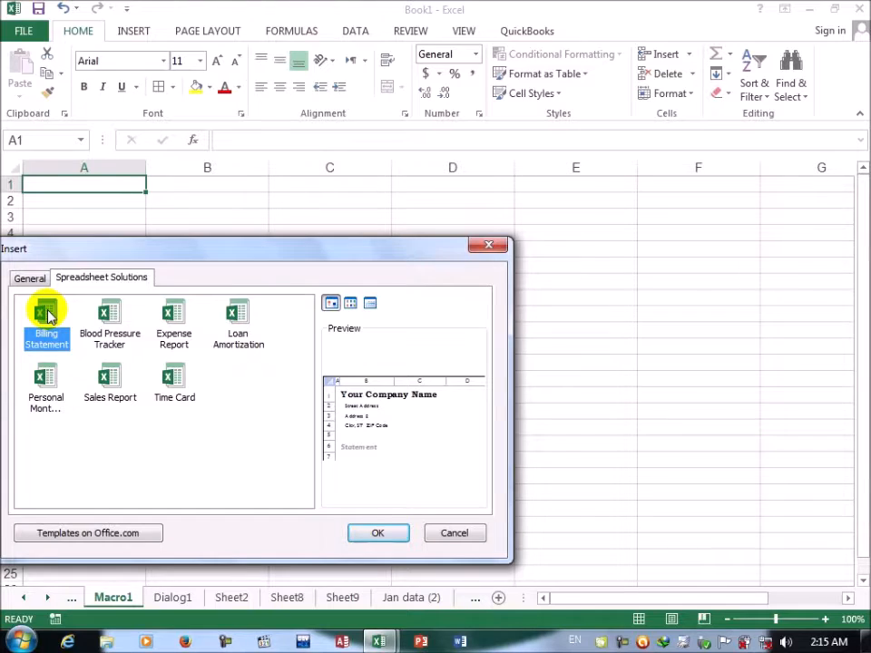
{"action": "left_click", "coordinate": [111, 314]}
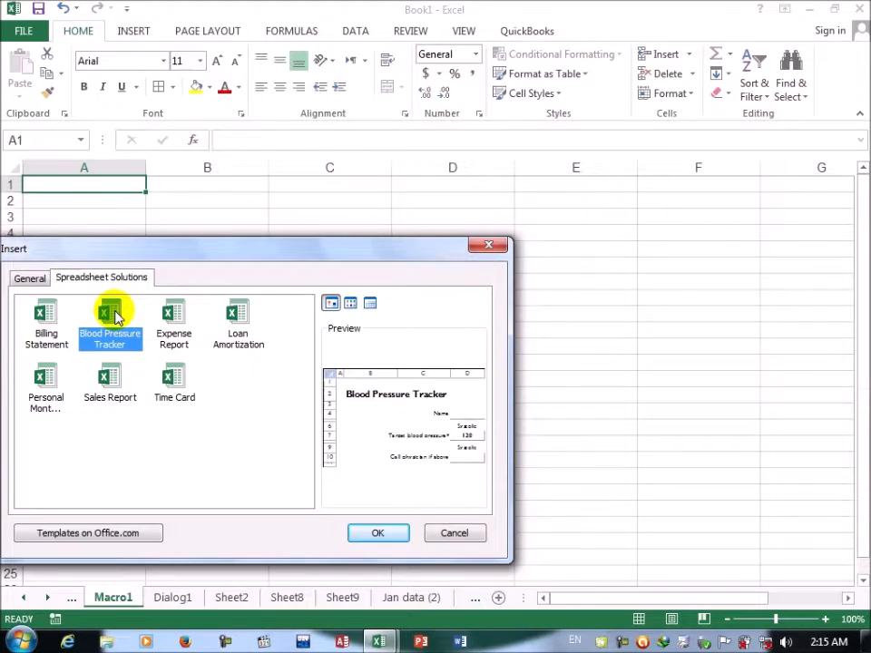
{"action": "left_click", "coordinate": [186, 329]}
{"action": "left_click", "coordinate": [236, 336]}
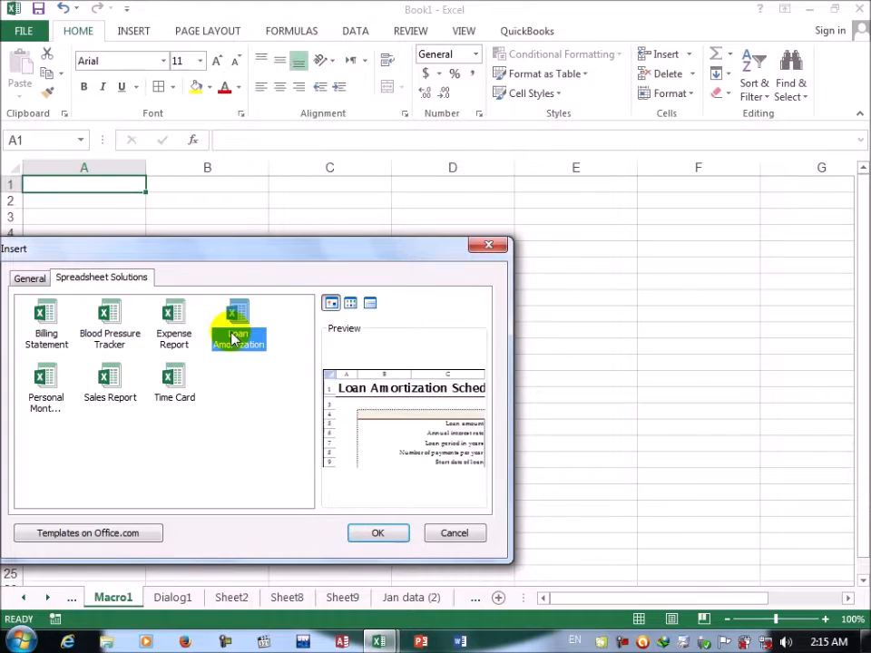
{"action": "left_click", "coordinate": [171, 388]}
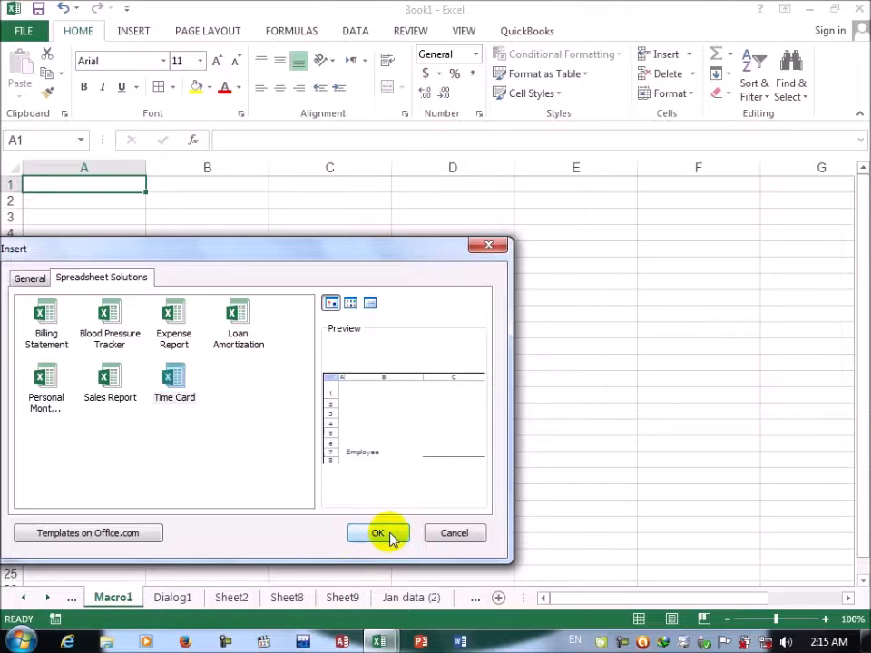
{"action": "left_click", "coordinate": [391, 534]}
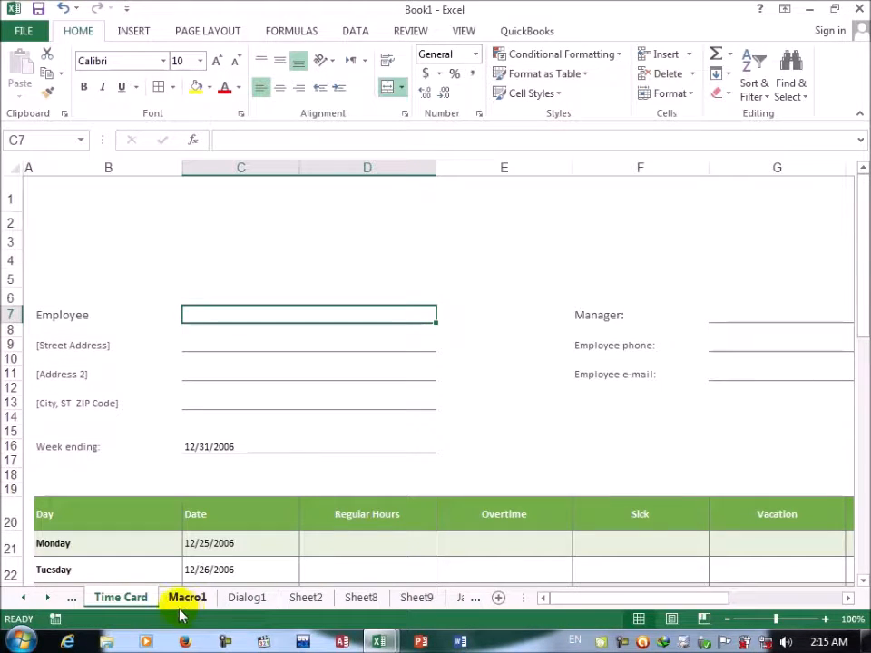
Step: Delete the Sheet2, Dialog1, Macro1 and Time Card sheets from the workbook
{"action": "right_click", "coordinate": [308, 598]}
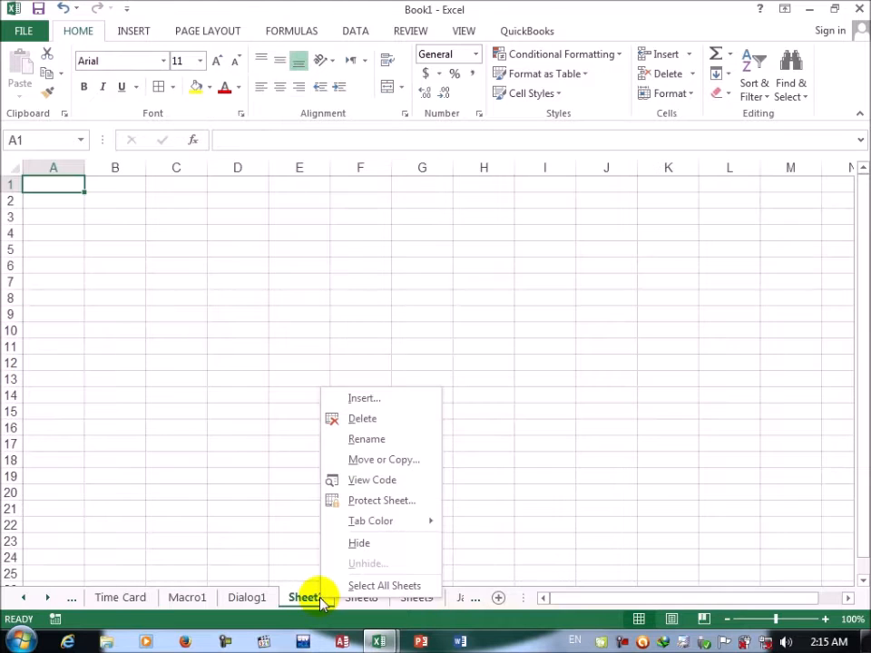
{"action": "left_click", "coordinate": [365, 421]}
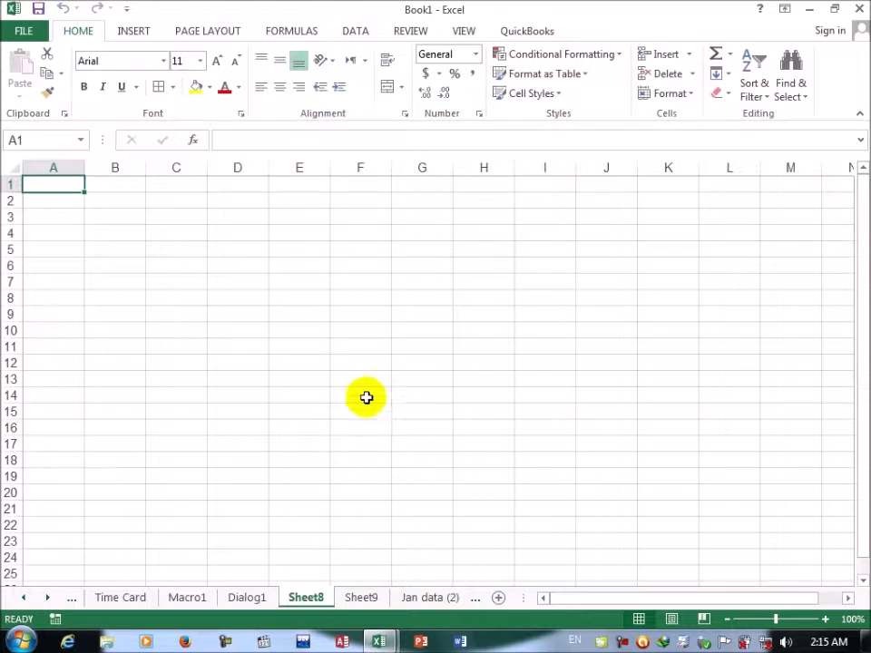
{"action": "right_click", "coordinate": [257, 598]}
{"action": "left_click", "coordinate": [290, 413]}
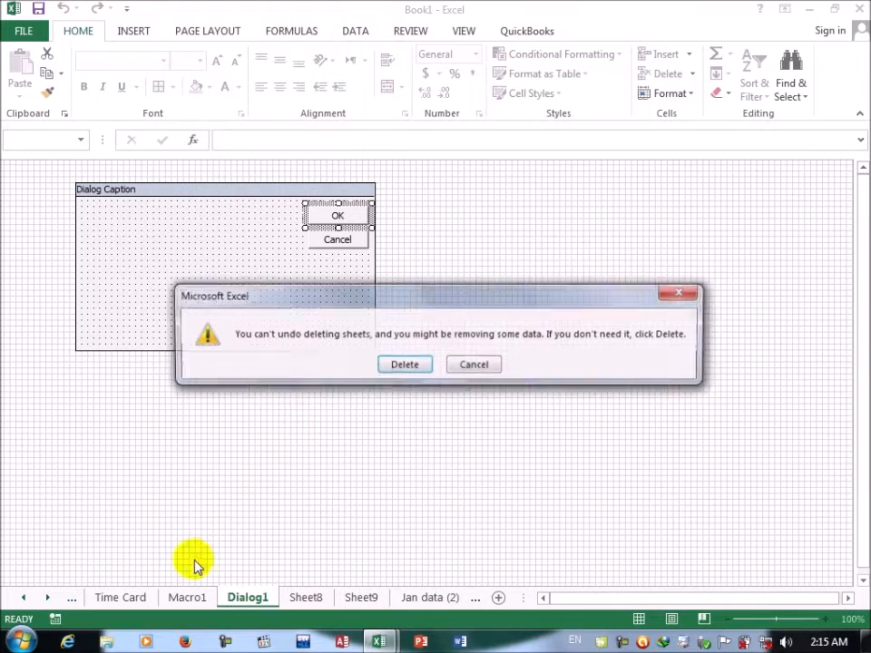
{"action": "left_click", "coordinate": [408, 364]}
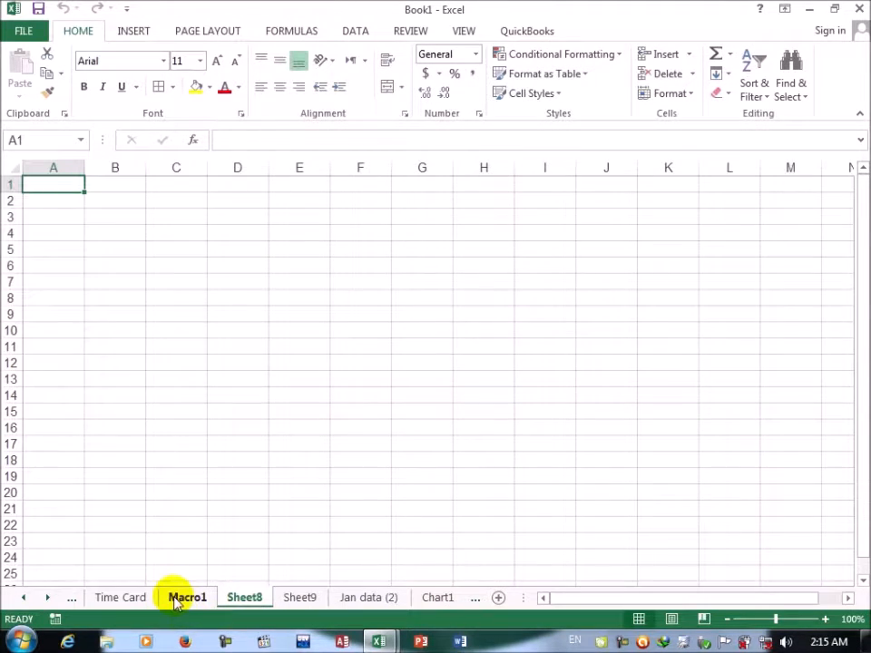
{"action": "right_click", "coordinate": [177, 603]}
{"action": "left_click", "coordinate": [234, 420]}
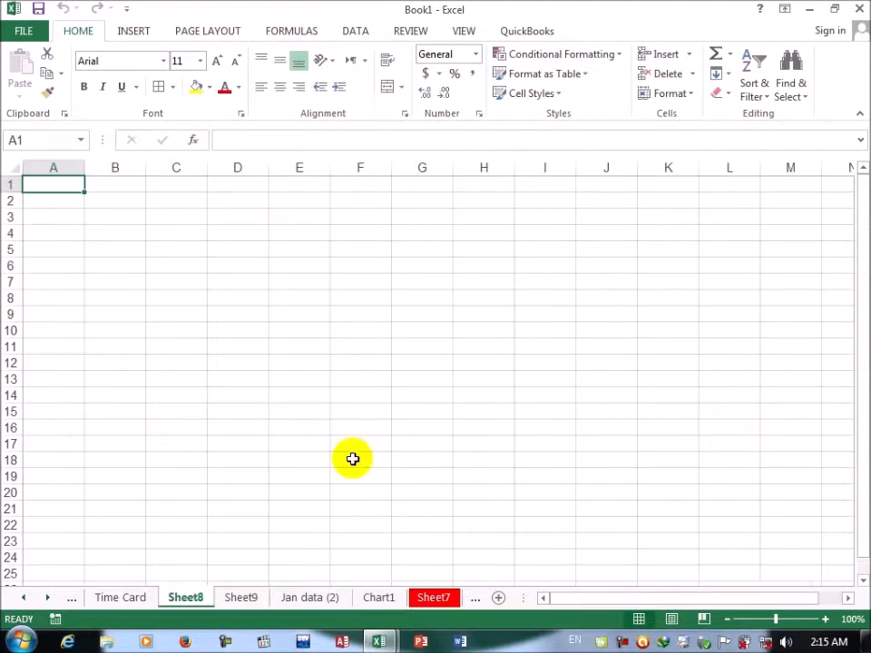
{"action": "right_click", "coordinate": [124, 600]}
{"action": "left_click", "coordinate": [159, 423]}
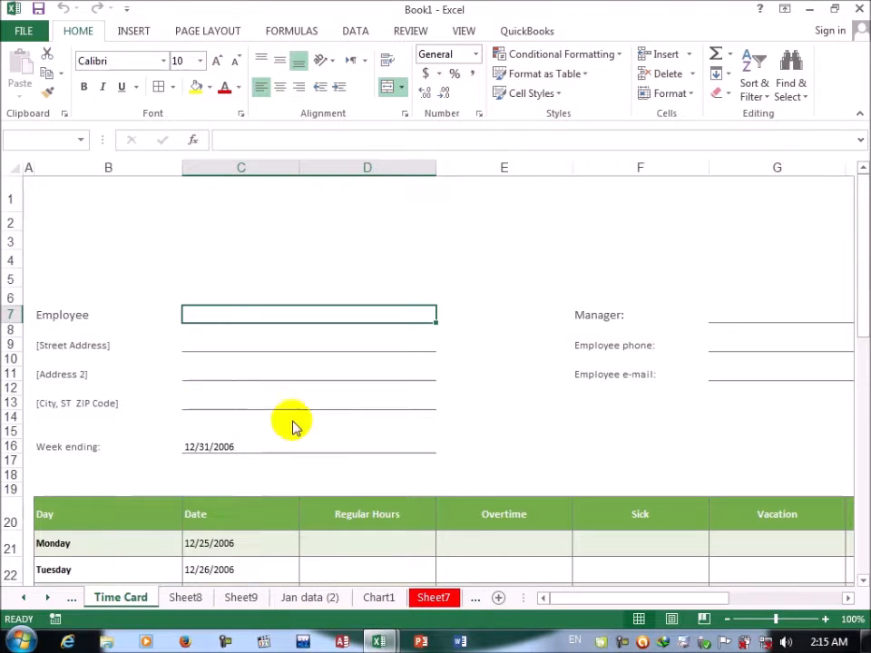
{"action": "left_click", "coordinate": [405, 364]}
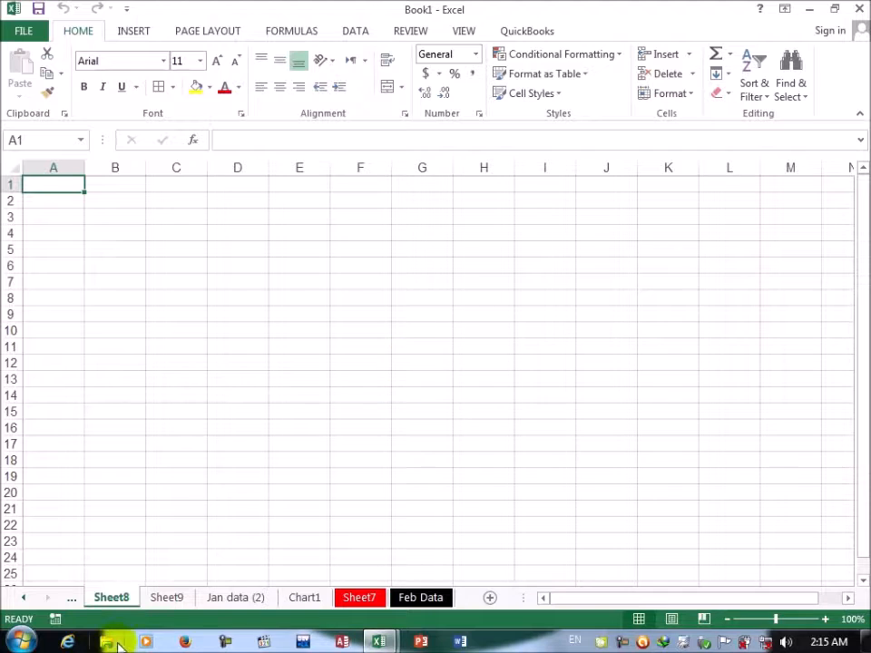
Step: Rename the Sheet8 worksheet as Data
{"action": "right_click", "coordinate": [121, 601]}
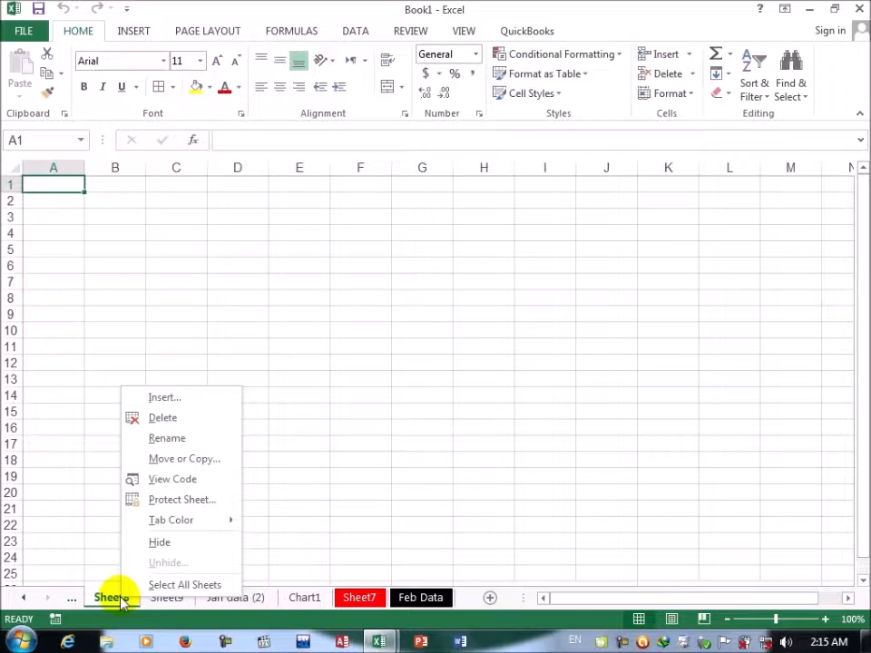
{"action": "left_click", "coordinate": [165, 441]}
{"action": "key", "text": "BackSpace"}
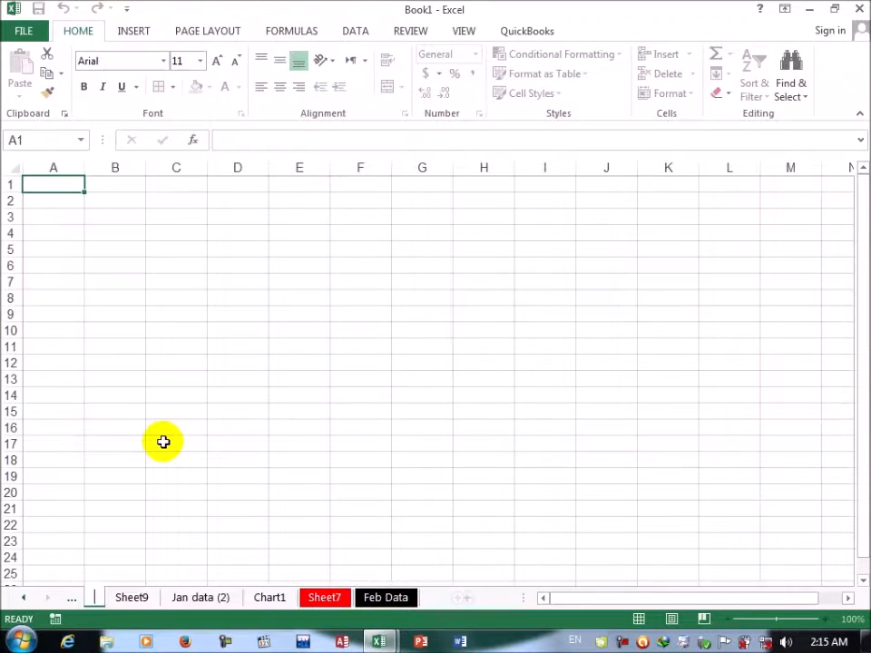
{"action": "type", "text": "Dat"}
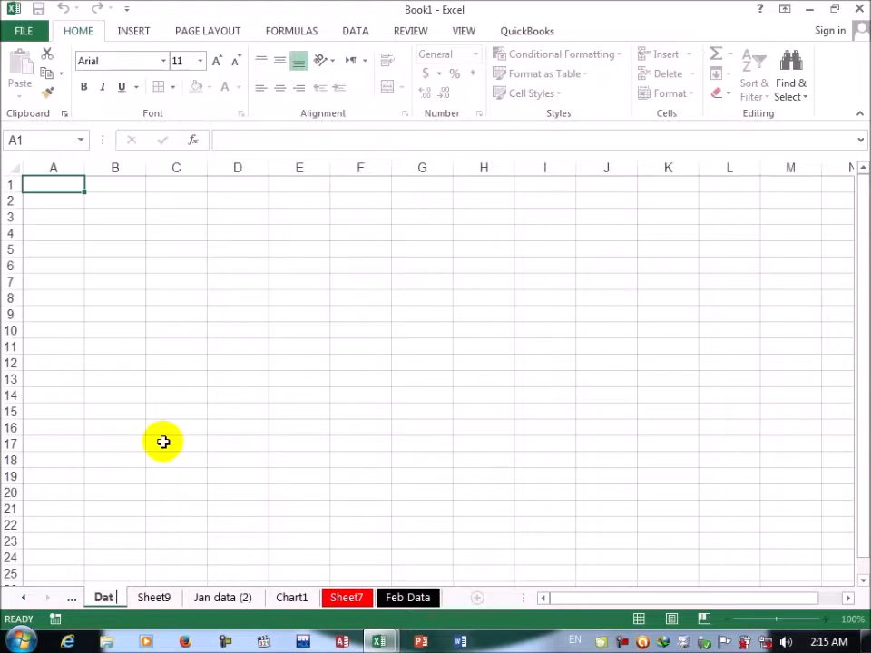
{"action": "type", "text": "a"}
{"action": "key", "text": "Return"}
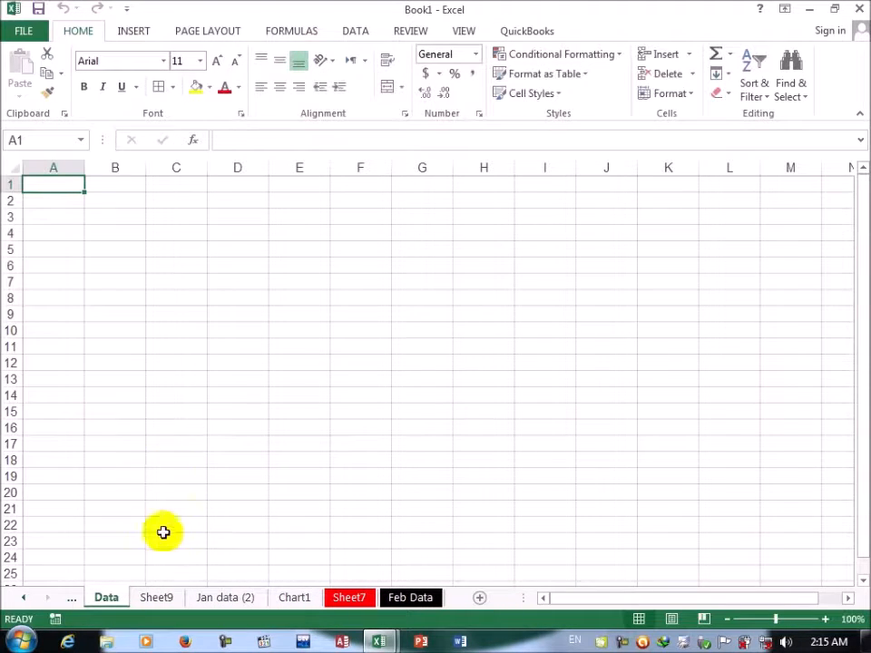
Step: Review the Move or Copy options and the other sheet commands for Sheet9 without changing anything
{"action": "right_click", "coordinate": [165, 603]}
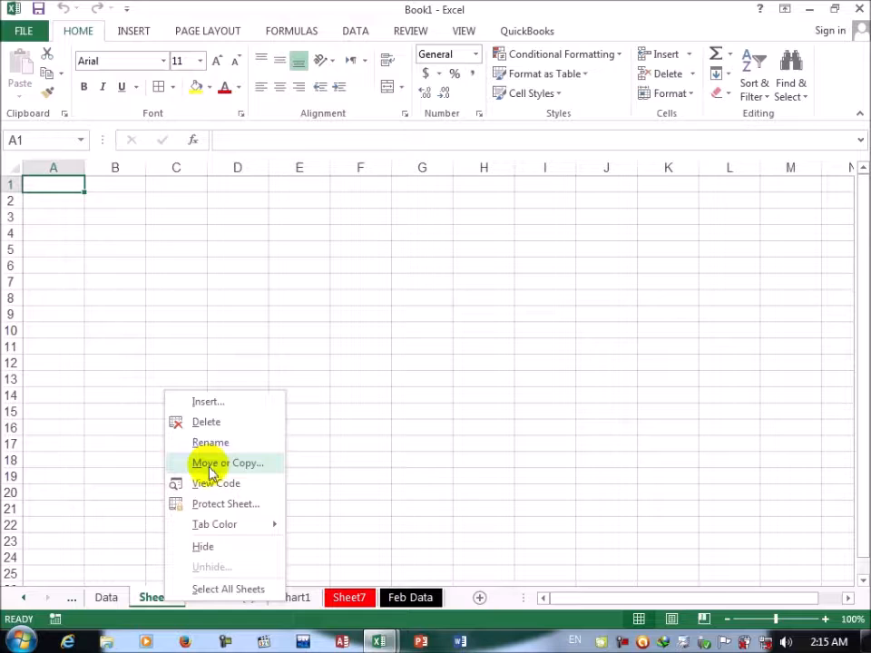
{"action": "left_click", "coordinate": [212, 465]}
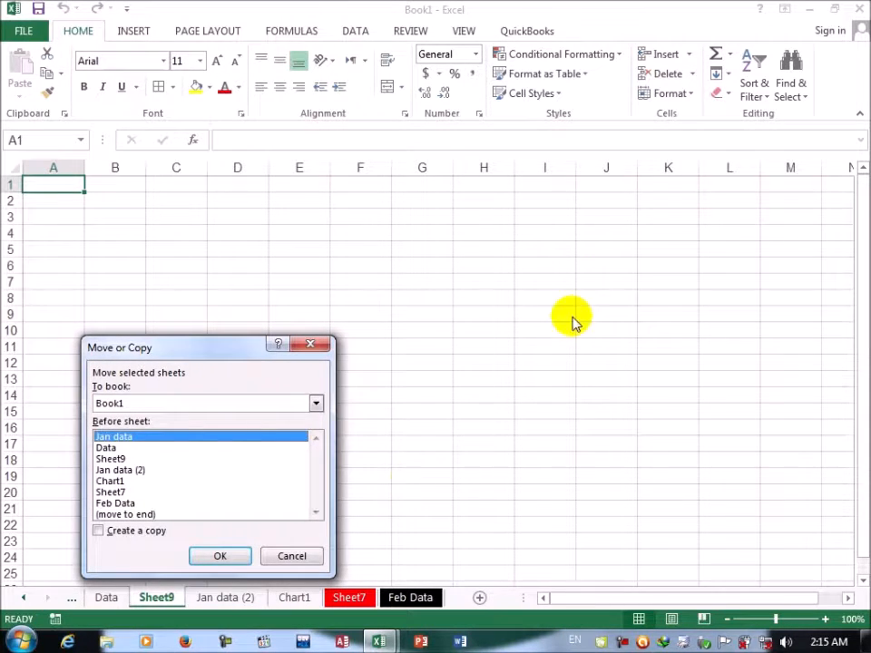
{"action": "left_click", "coordinate": [289, 556]}
{"action": "right_click", "coordinate": [167, 595]}
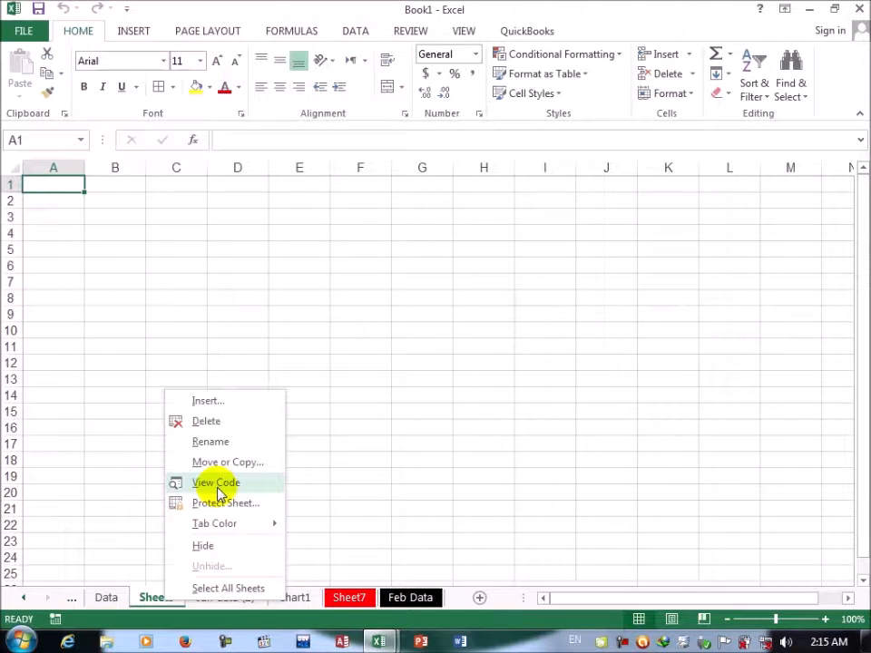
{"action": "left_click", "coordinate": [441, 496]}
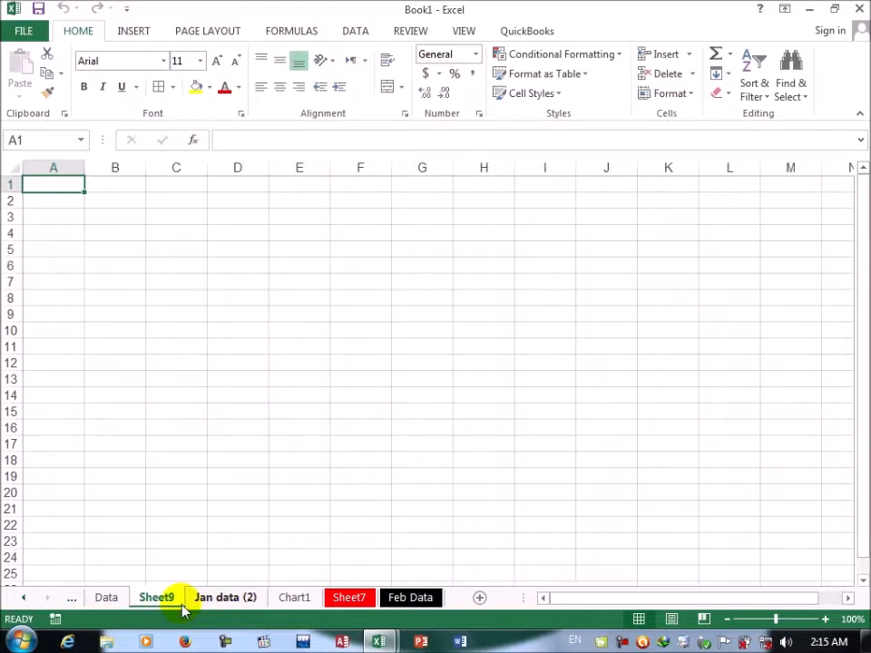
Step: View the Data worksheet's code in the Visual Basic editor and return to the workbook
{"action": "left_click", "coordinate": [107, 599]}
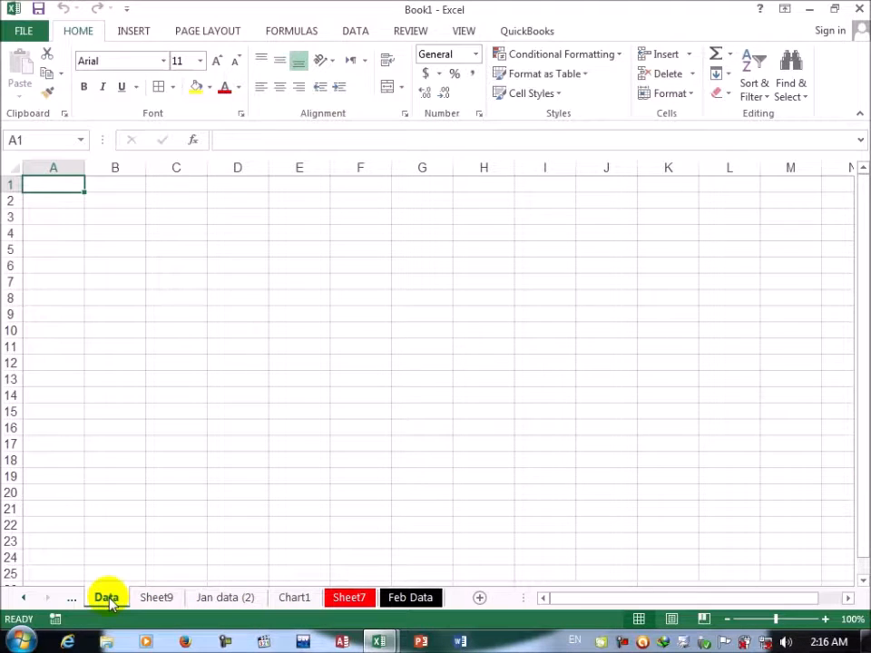
{"action": "right_click", "coordinate": [108, 600]}
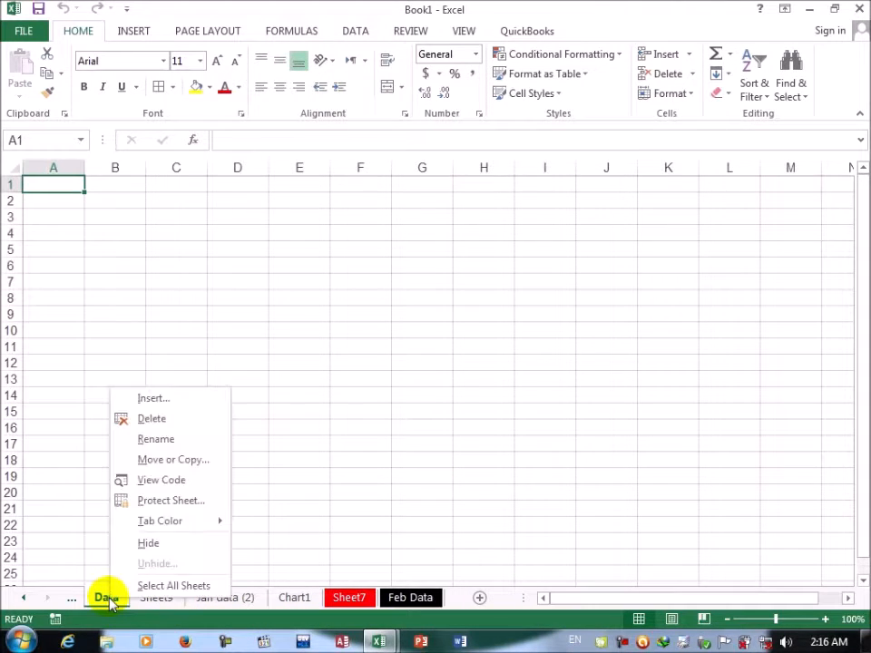
{"action": "left_click", "coordinate": [161, 481]}
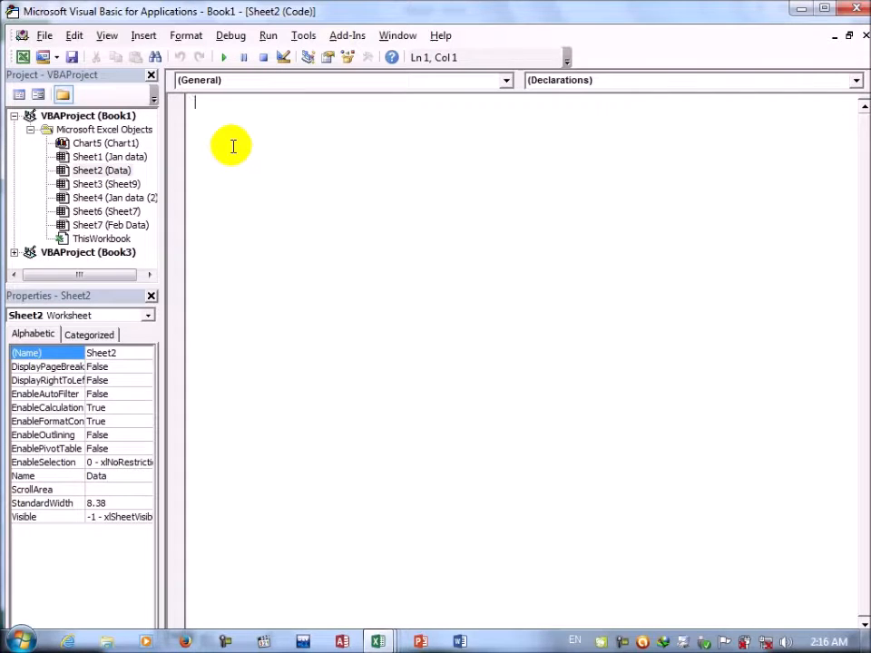
{"action": "left_click", "coordinate": [23, 57]}
Step: Review the Protect Sheet options for the Data worksheet without applying protection
{"action": "right_click", "coordinate": [116, 599]}
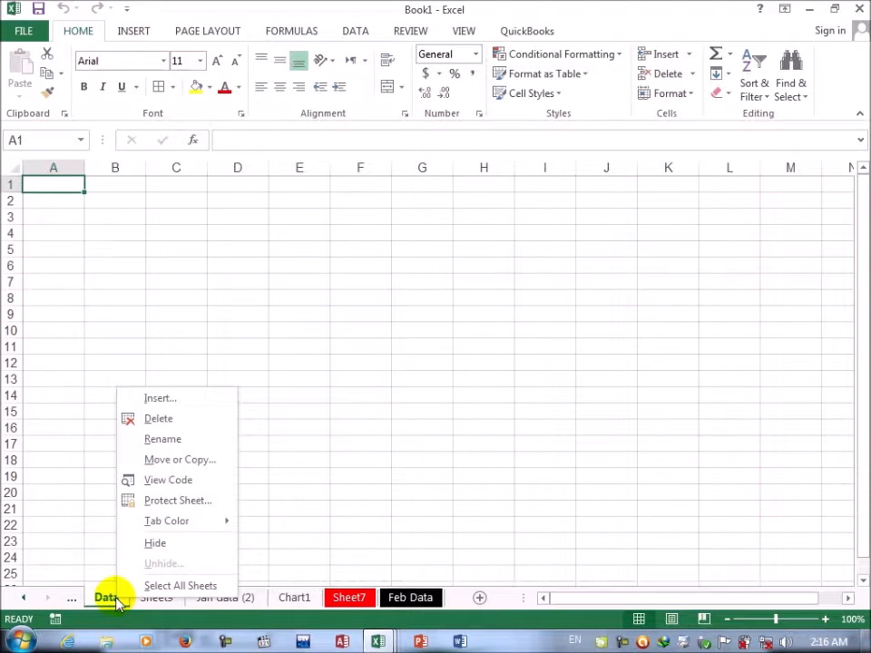
{"action": "left_click", "coordinate": [174, 502]}
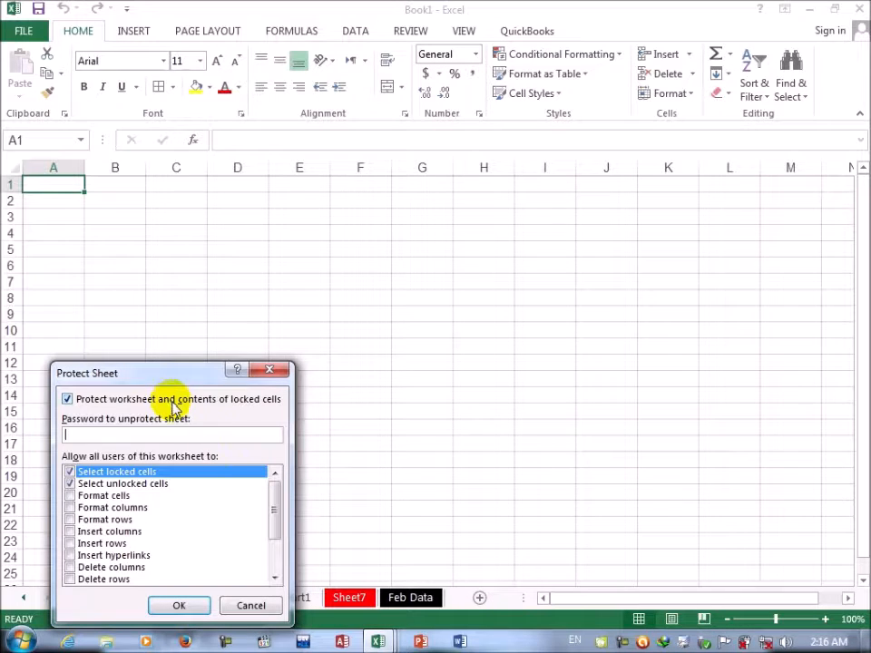
{"action": "left_click", "coordinate": [241, 606]}
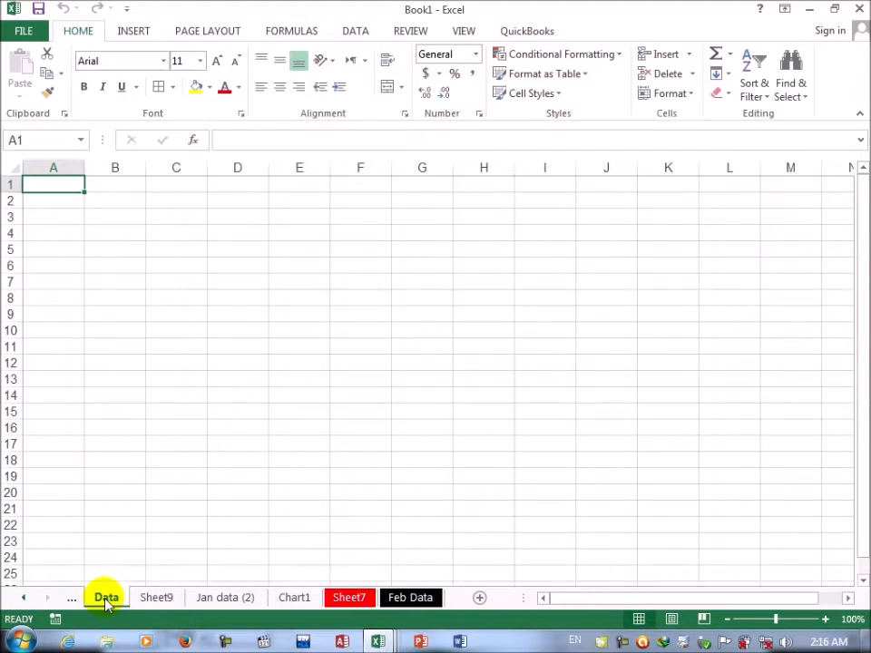
Step: Color the Data sheet's tab red and the Sheet9 tab green
{"action": "right_click", "coordinate": [107, 600]}
{"action": "mouse_move", "coordinate": [161, 525]}
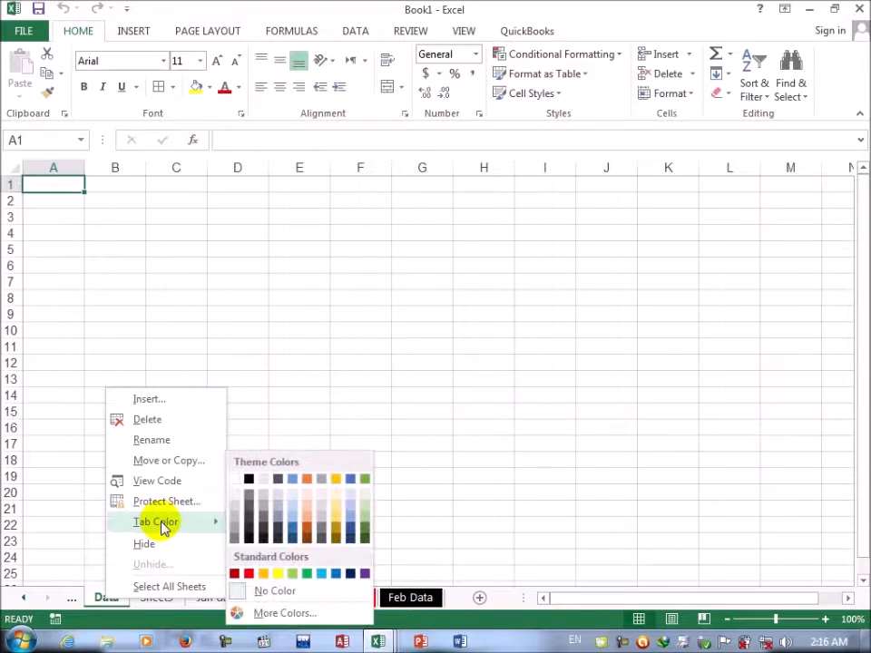
{"action": "left_click", "coordinate": [234, 574]}
{"action": "left_click", "coordinate": [173, 597]}
{"action": "right_click", "coordinate": [172, 599]}
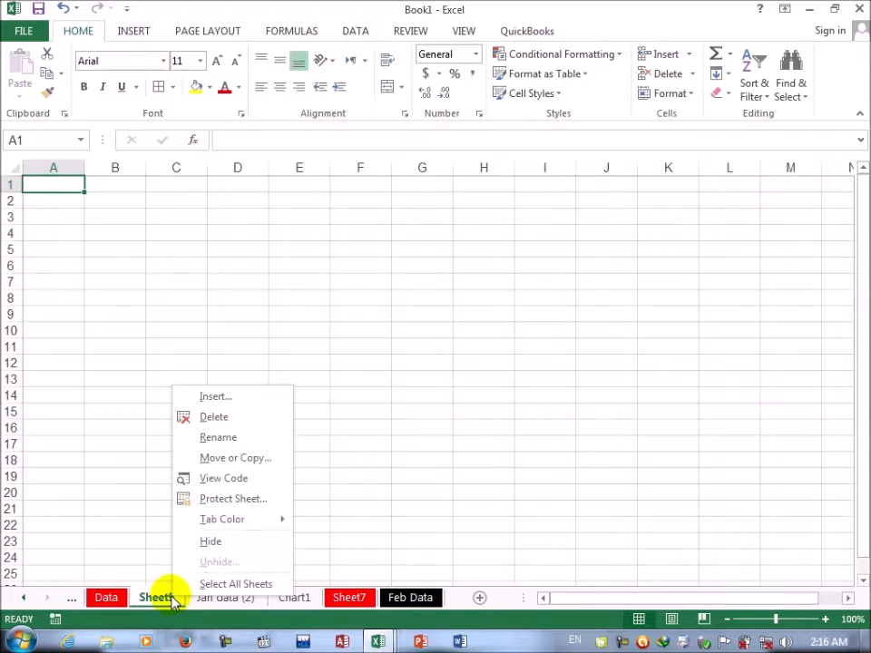
{"action": "mouse_move", "coordinate": [232, 521]}
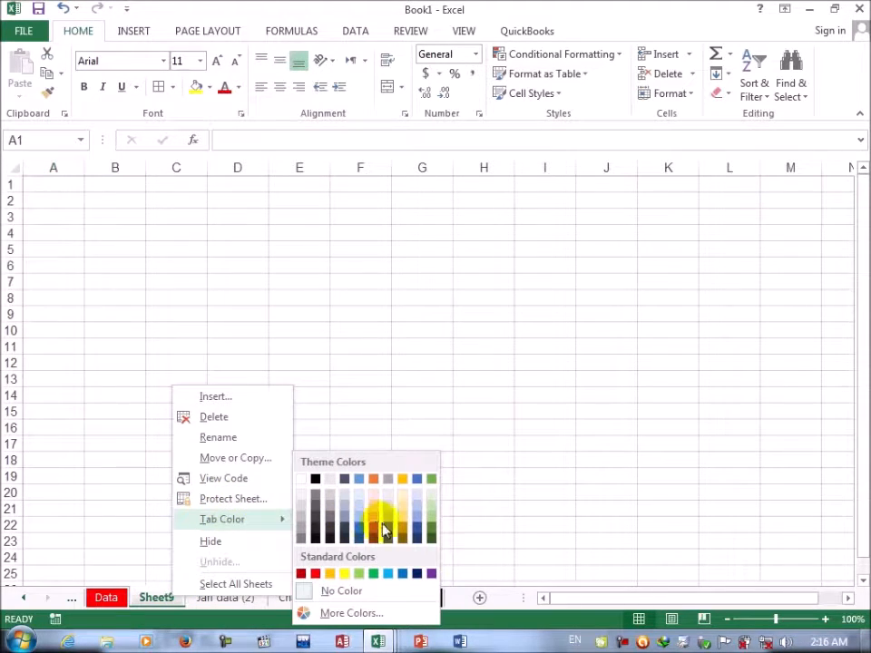
{"action": "left_click", "coordinate": [371, 572]}
Step: Hide the Jan data (2) and Chart1 sheets
{"action": "right_click", "coordinate": [209, 601]}
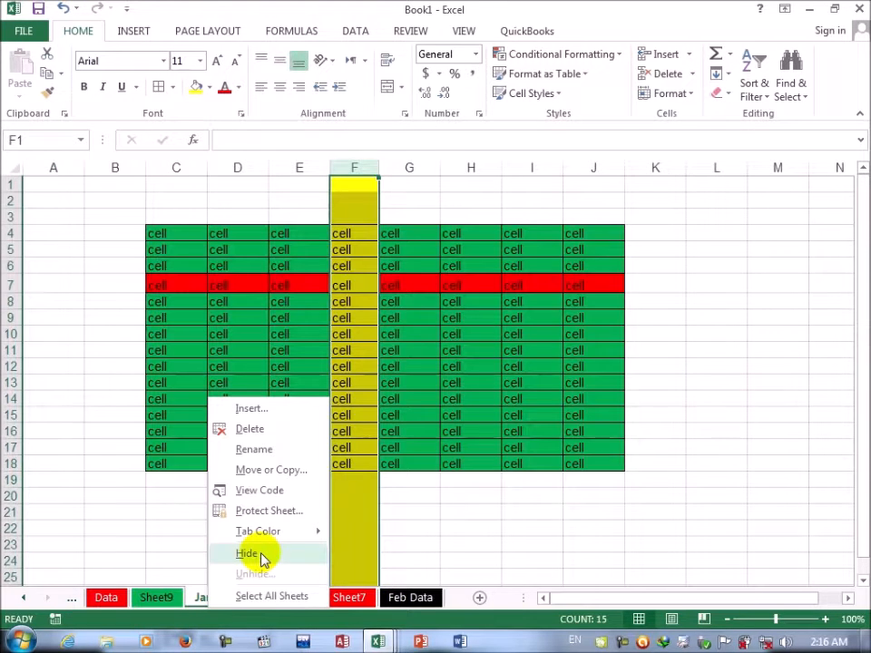
{"action": "left_click", "coordinate": [261, 556]}
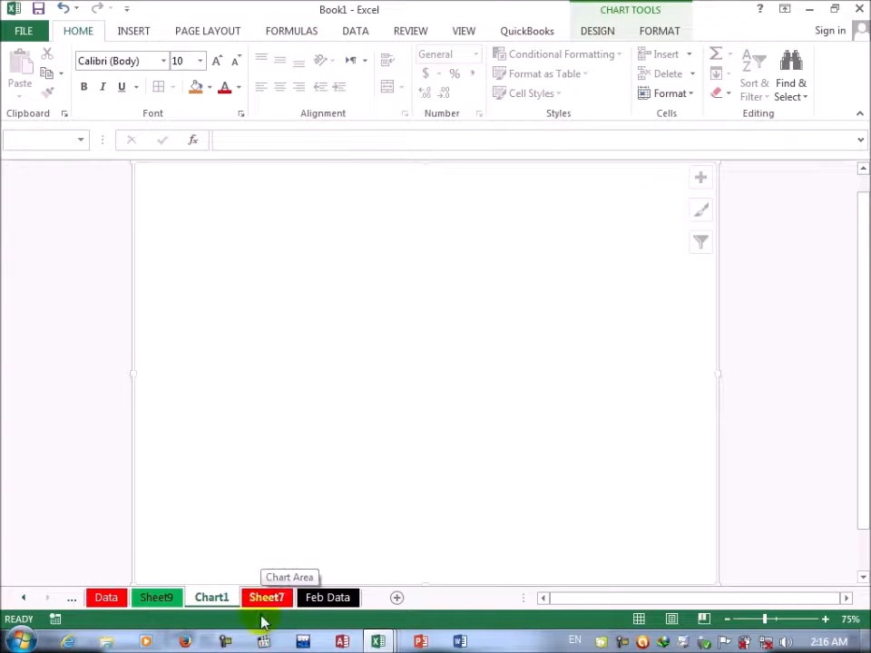
{"action": "right_click", "coordinate": [227, 608]}
{"action": "left_click", "coordinate": [249, 547]}
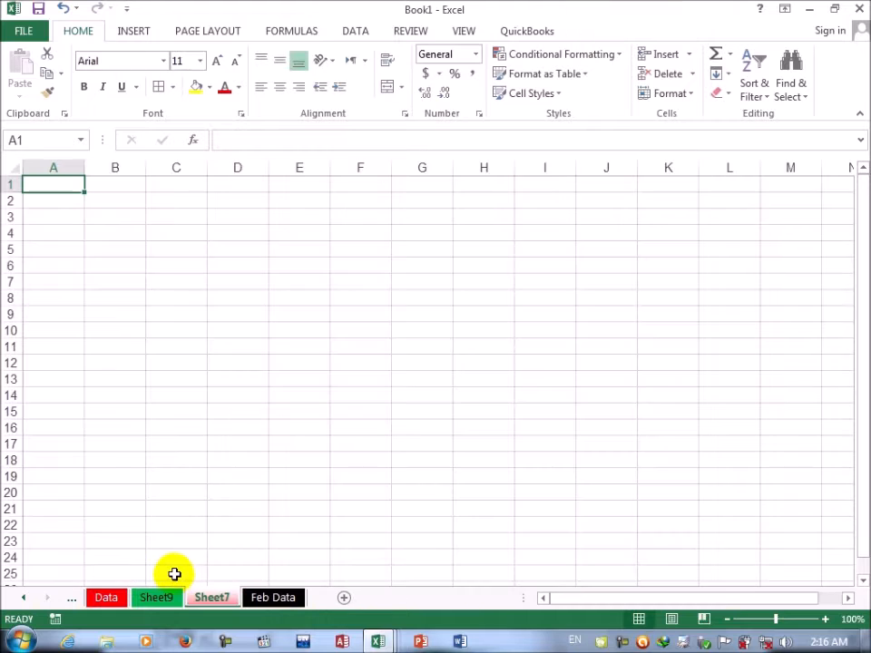
Step: Unhide the Chart1 sheet while leaving Jan data (2) hidden
{"action": "right_click", "coordinate": [172, 606]}
{"action": "left_click", "coordinate": [222, 567]}
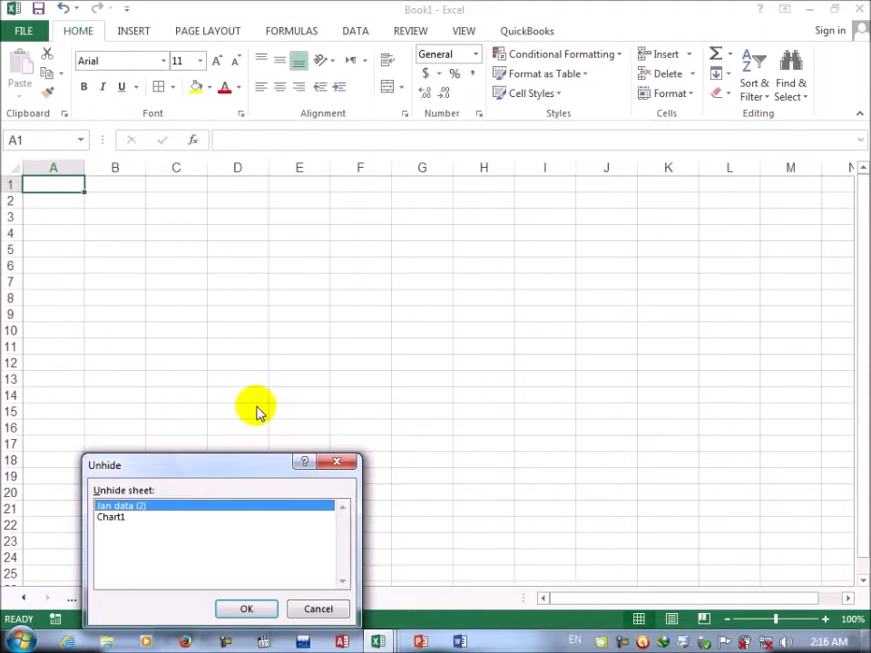
{"action": "left_click", "coordinate": [200, 517]}
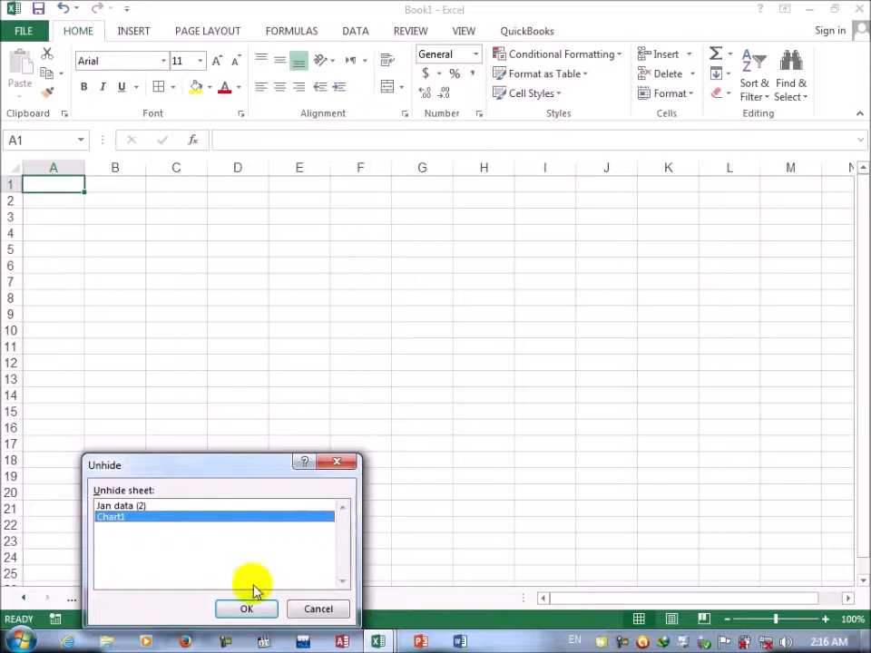
{"action": "left_click", "coordinate": [247, 611]}
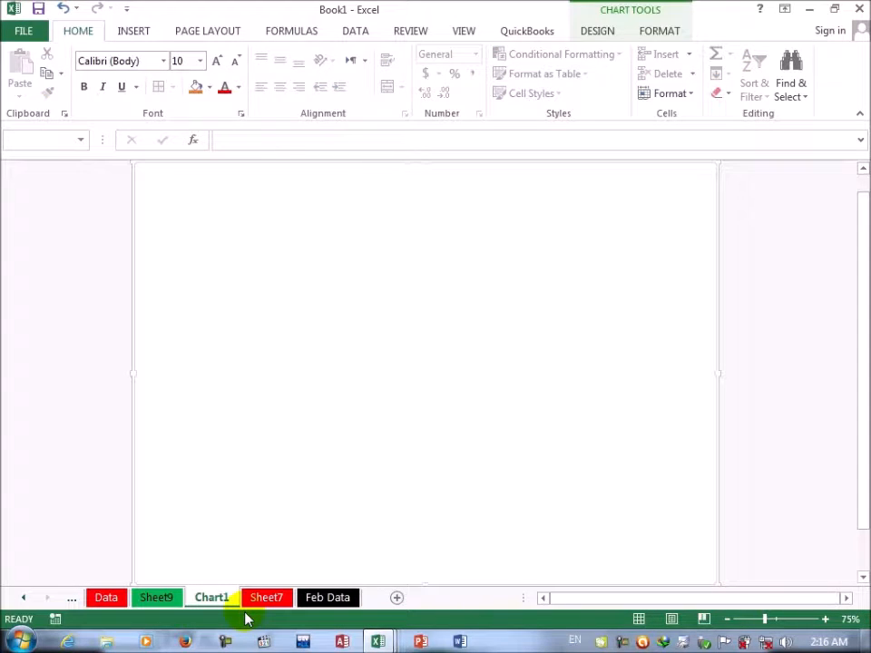
Step: Select all sheets in the workbook and try to move them to a new book
{"action": "right_click", "coordinate": [210, 606]}
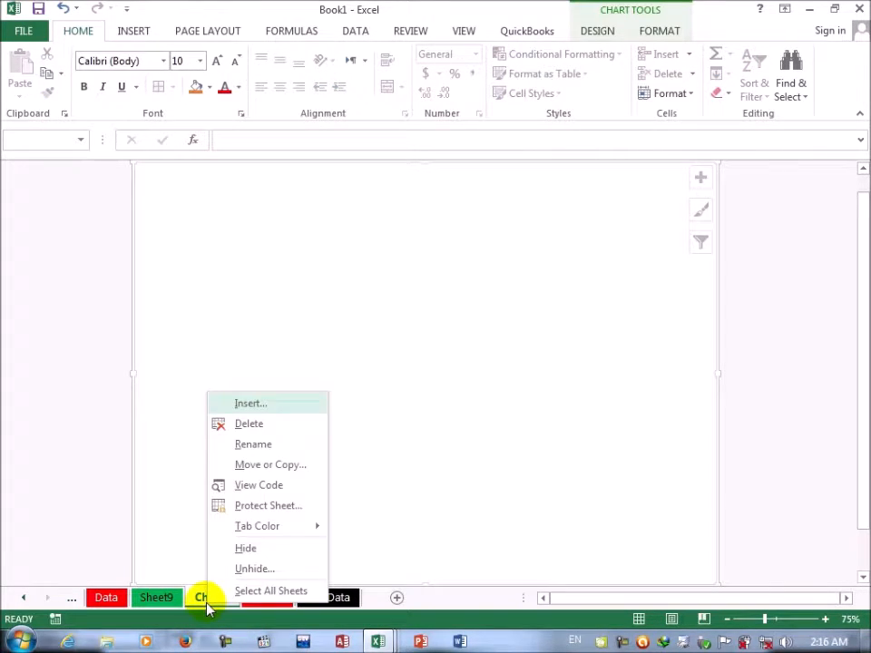
{"action": "left_click", "coordinate": [279, 592]}
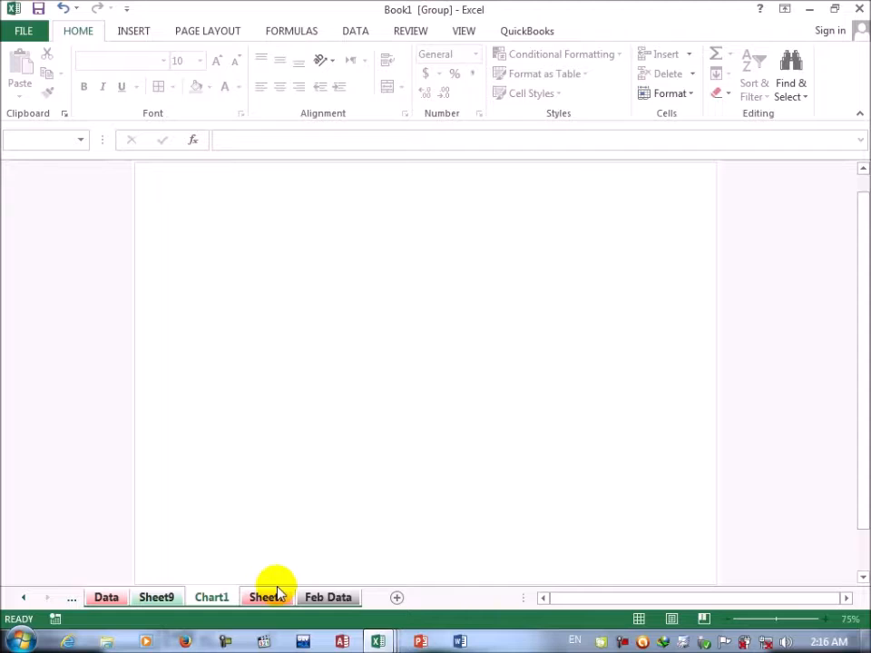
{"action": "right_click", "coordinate": [278, 597]}
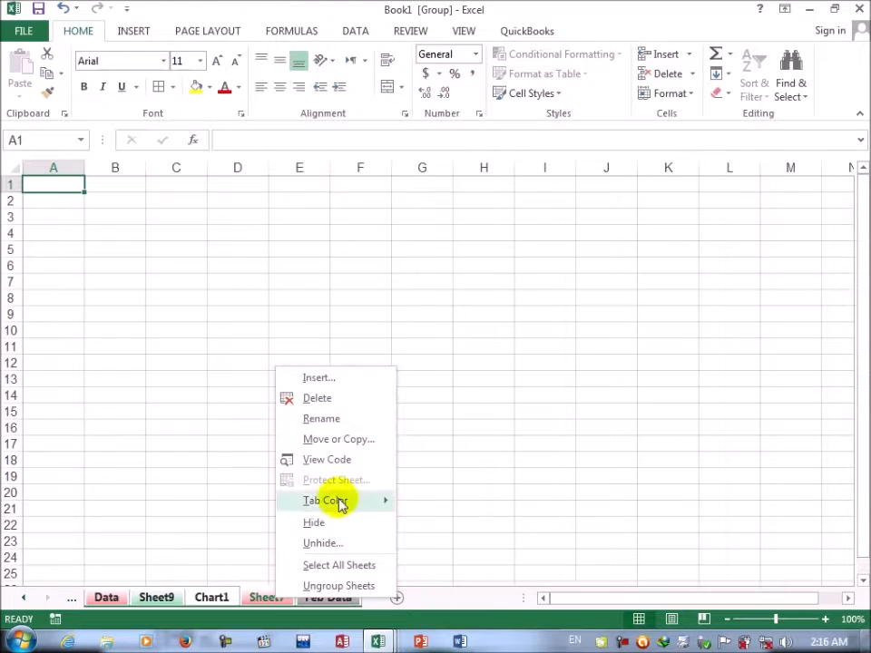
{"action": "left_click", "coordinate": [328, 440]}
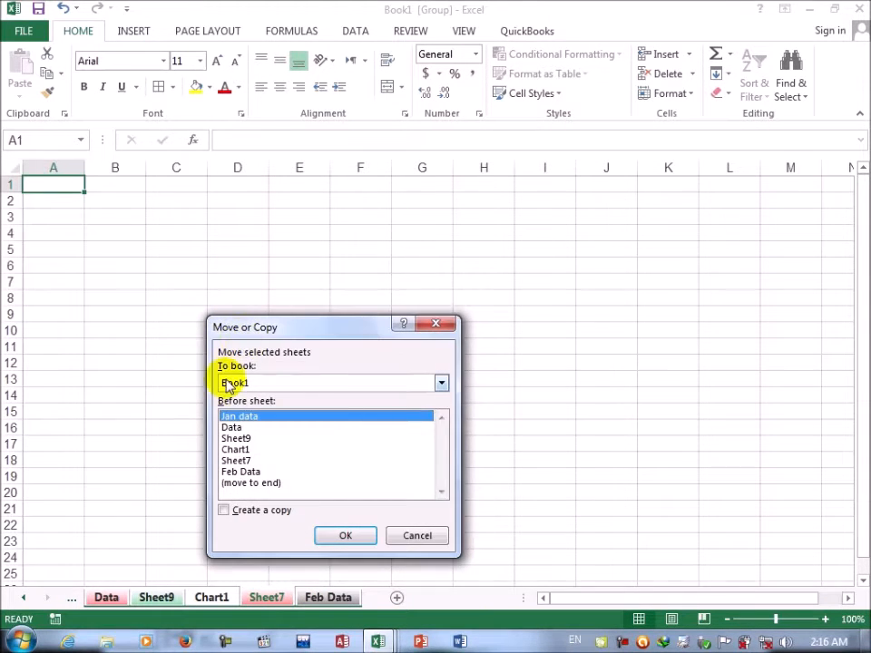
{"action": "left_click", "coordinate": [238, 383]}
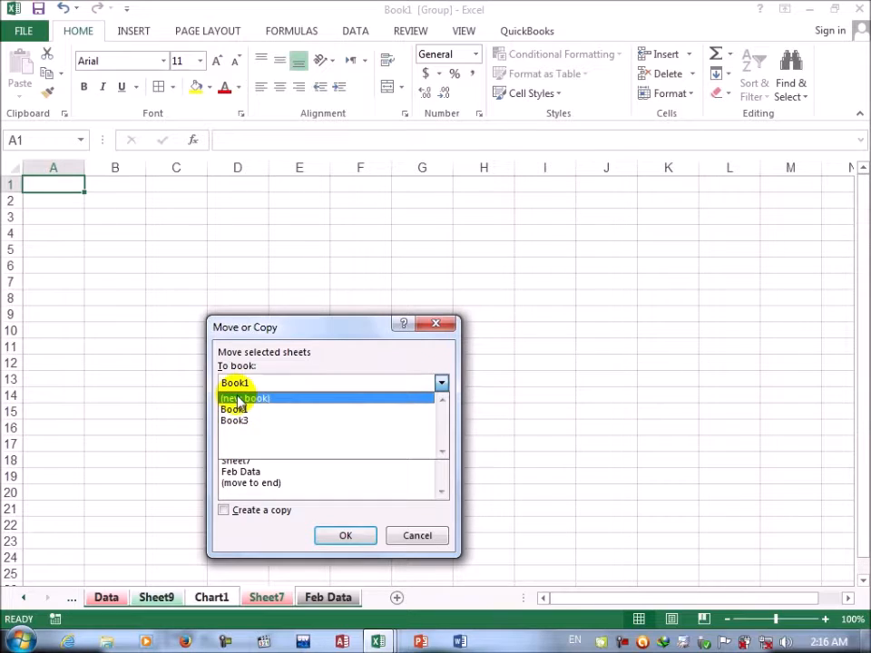
{"action": "left_click", "coordinate": [232, 396]}
{"action": "left_click", "coordinate": [345, 534]}
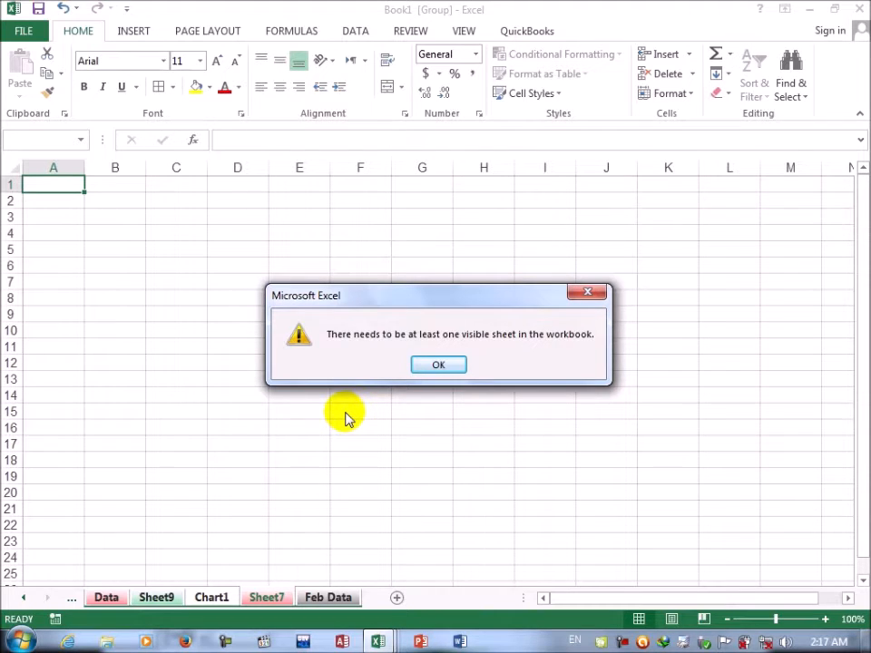
{"action": "left_click", "coordinate": [445, 367]}
{"action": "left_click", "coordinate": [403, 397]}
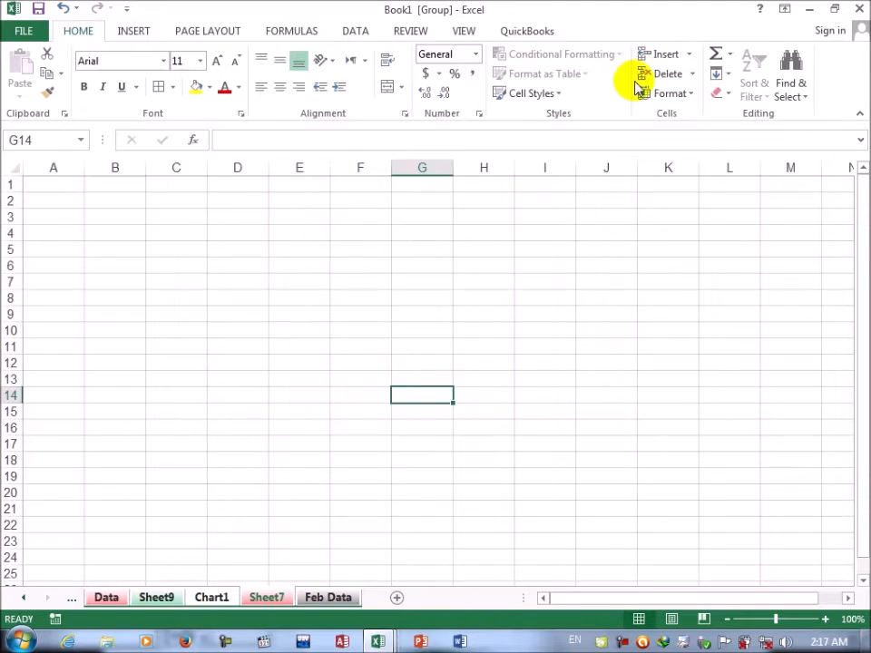
{"action": "left_click", "coordinate": [690, 98]}
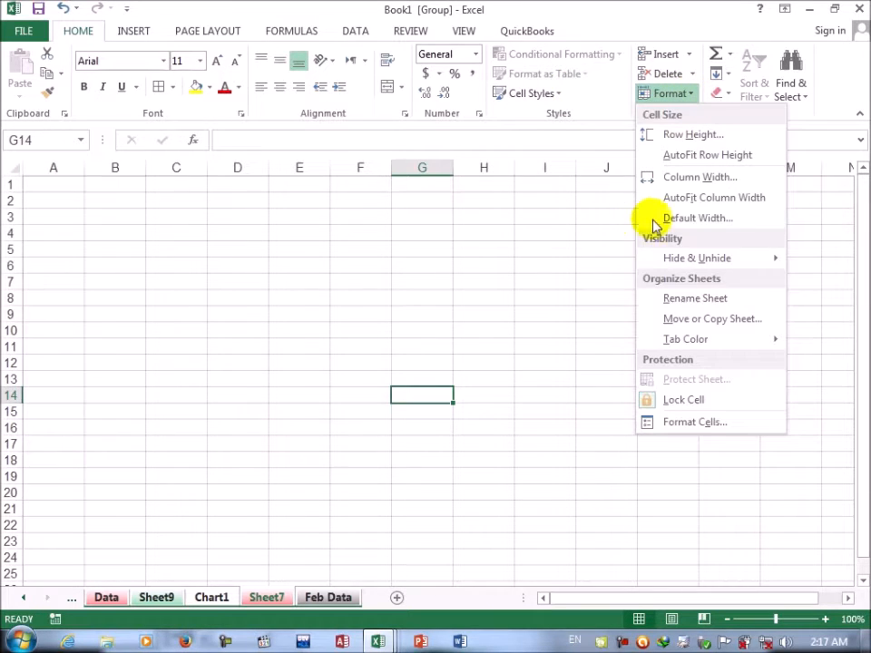
{"action": "left_click", "coordinate": [487, 288]}
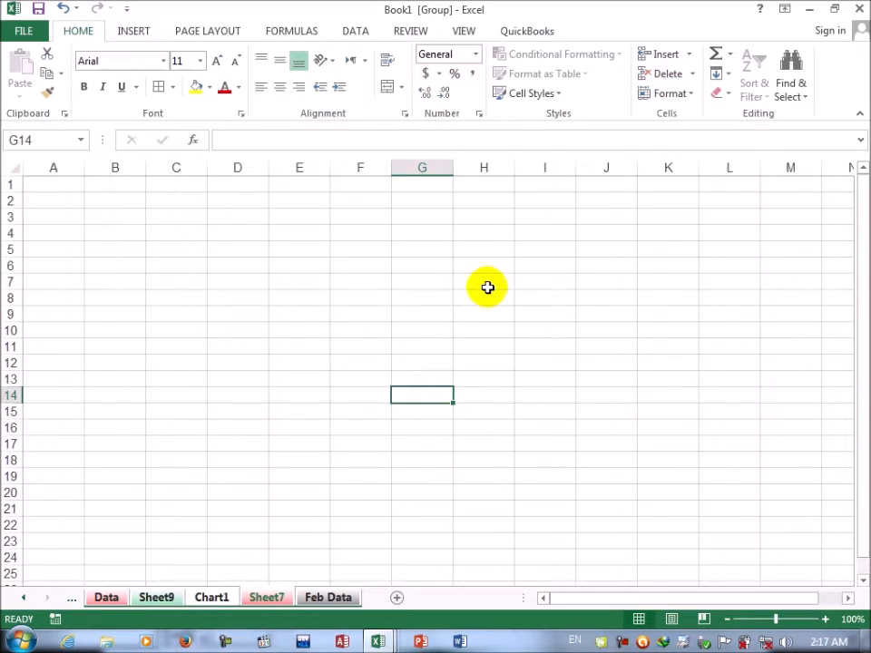